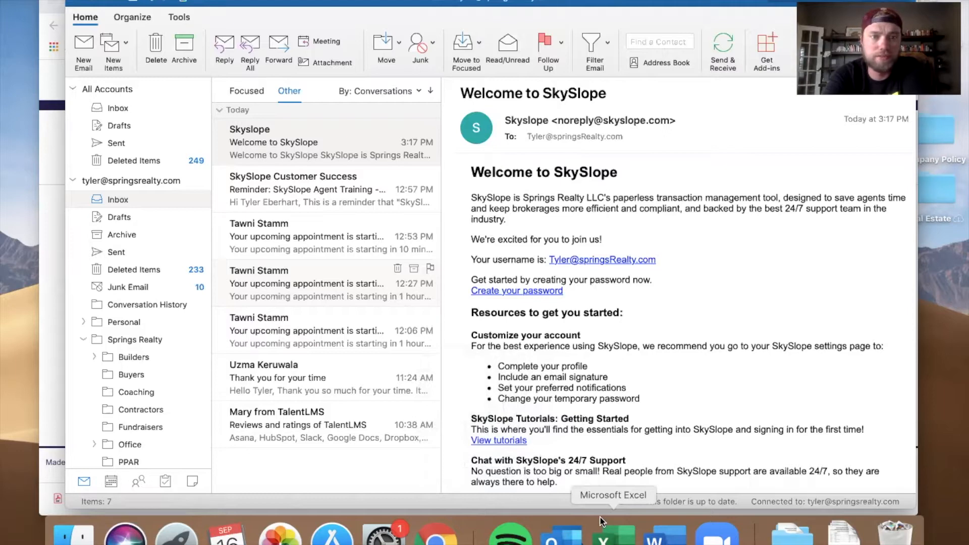
Step: Read the SkySlope welcome and agent training reminder emails, then switch to the SkySlope dashboard in the browser
click(349, 185)
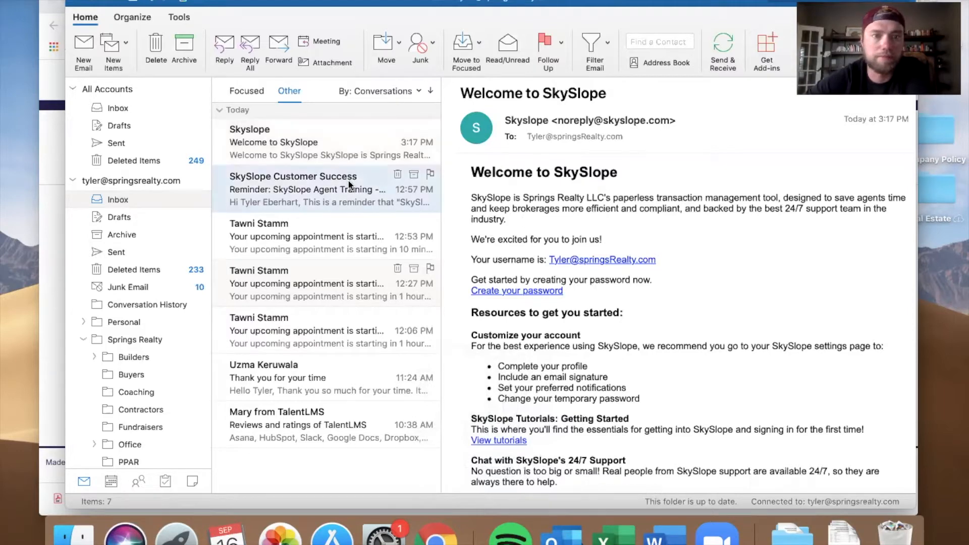
click(361, 149)
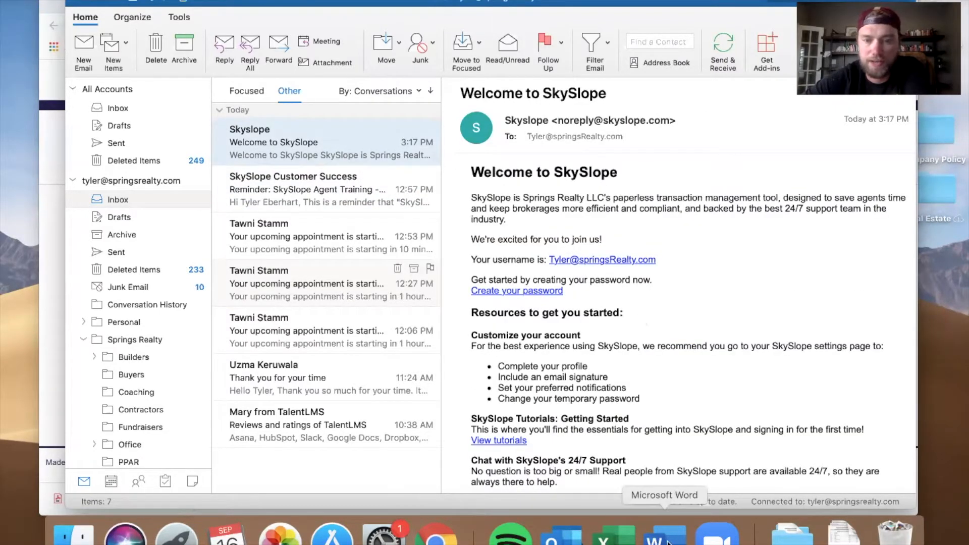
click(79, 3)
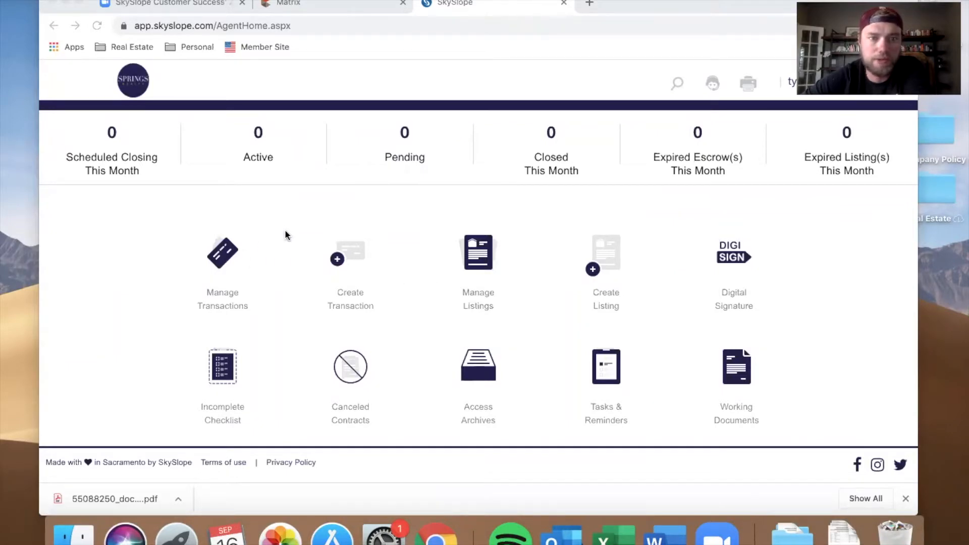
click(227, 250)
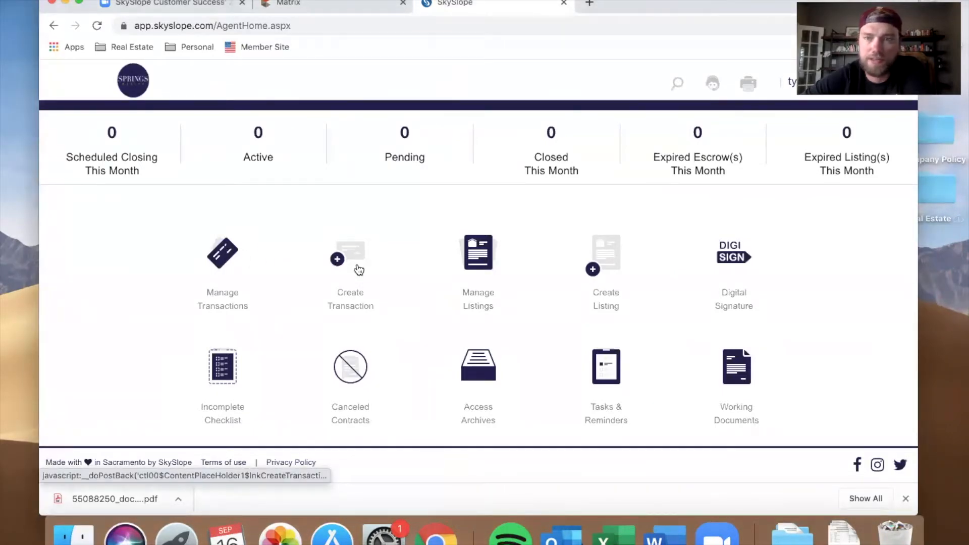
click(604, 272)
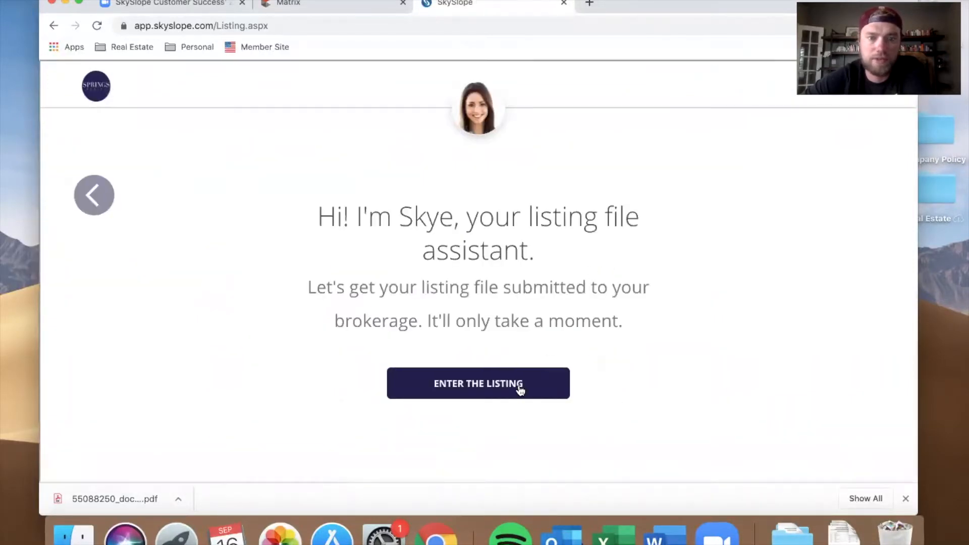
click(520, 389)
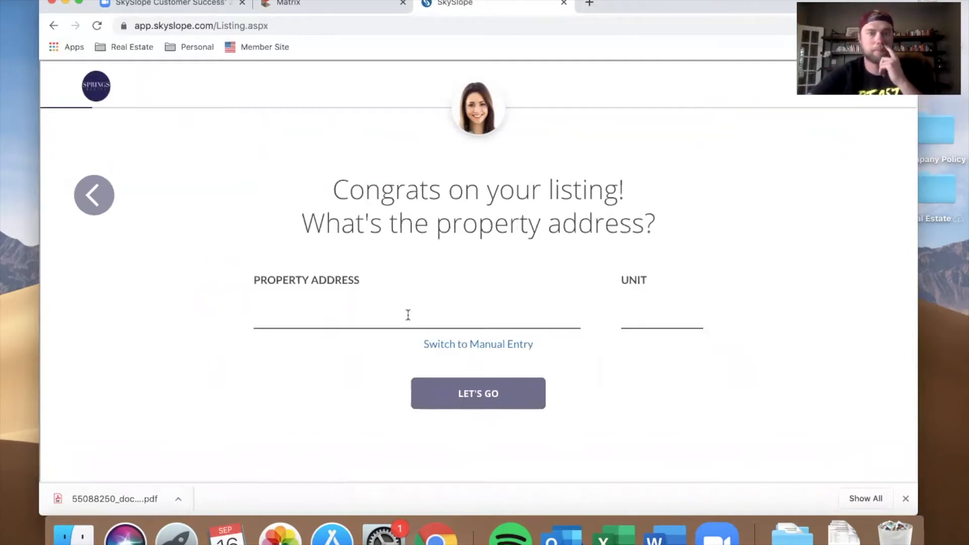
click(94, 195)
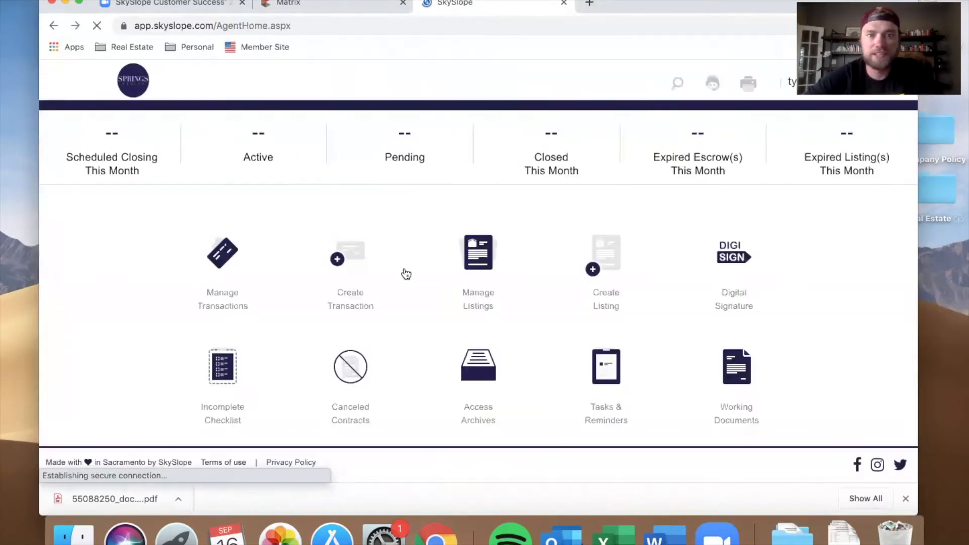
click(522, 311)
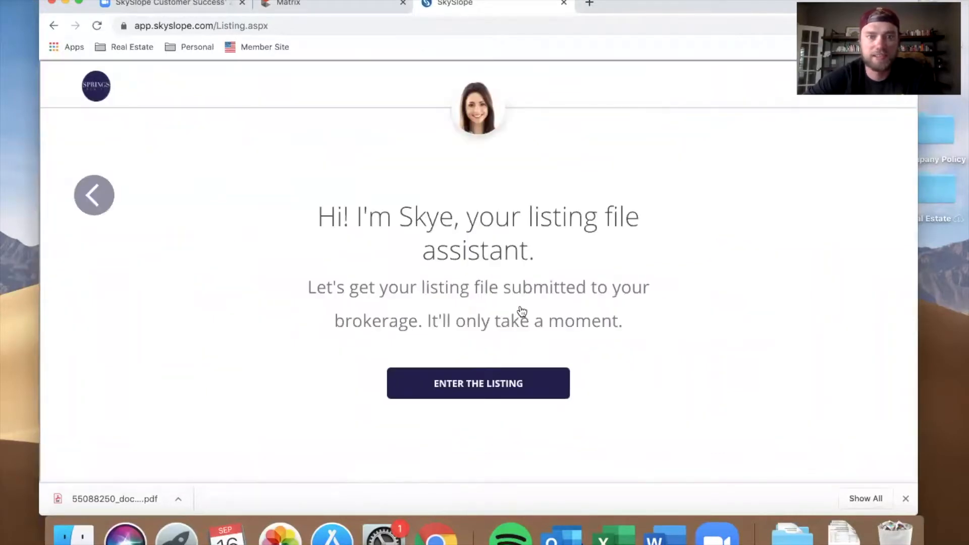
click(506, 395)
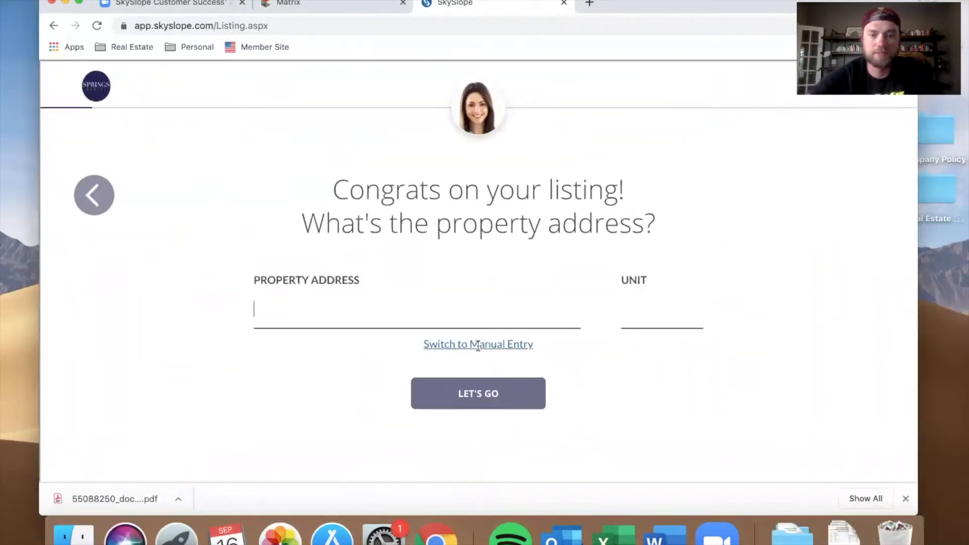
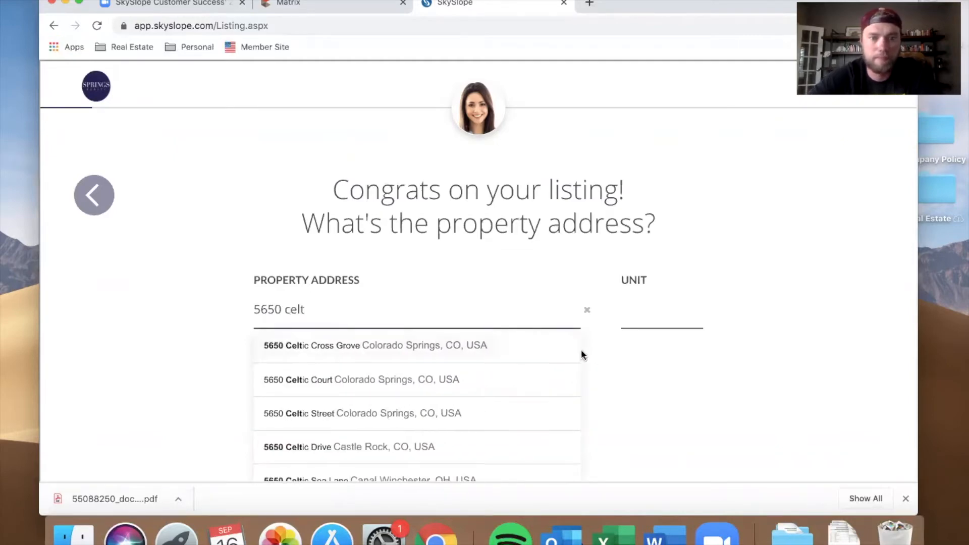
click(534, 353)
click(506, 401)
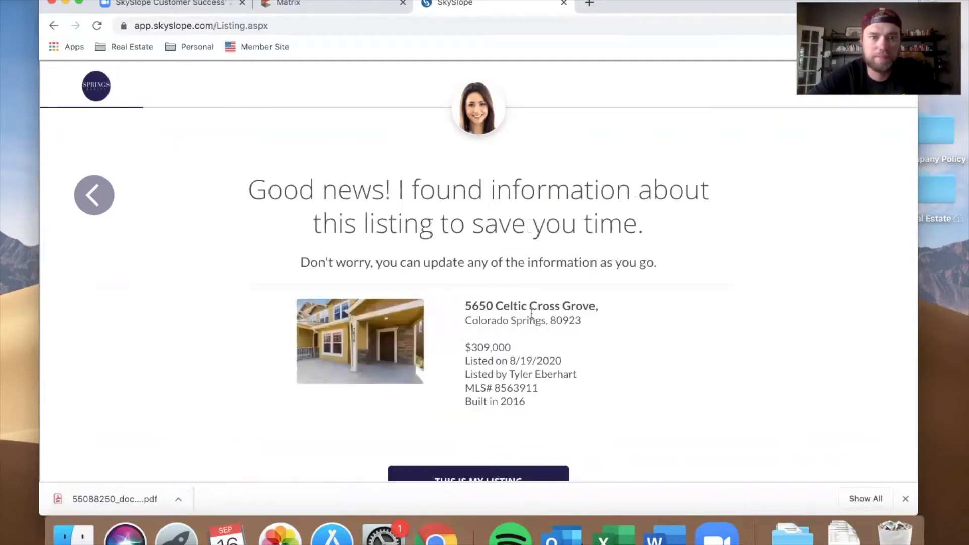
Step: Review the found property details and confirm this is the listing
scroll(532, 313, down, 2)
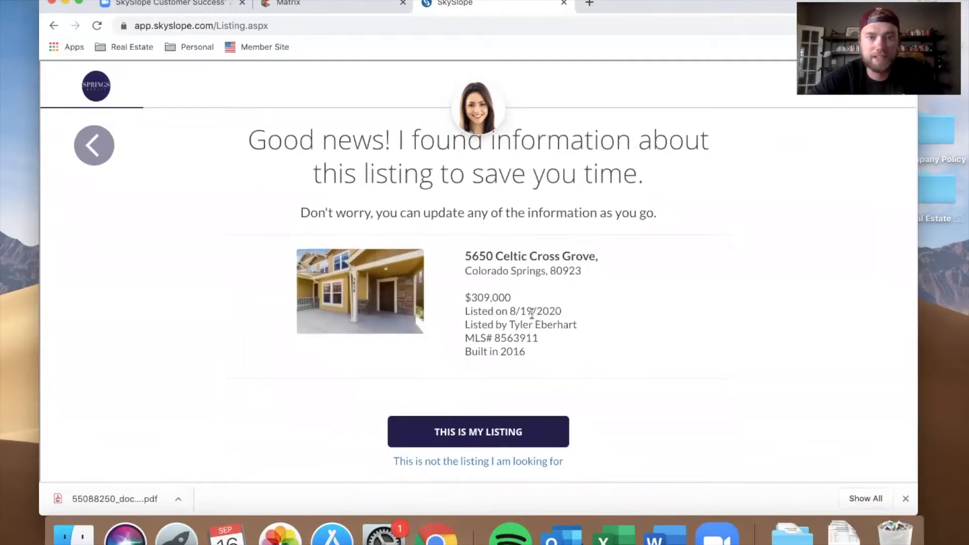
scroll(534, 278, up, 1)
scroll(534, 280, down, 1)
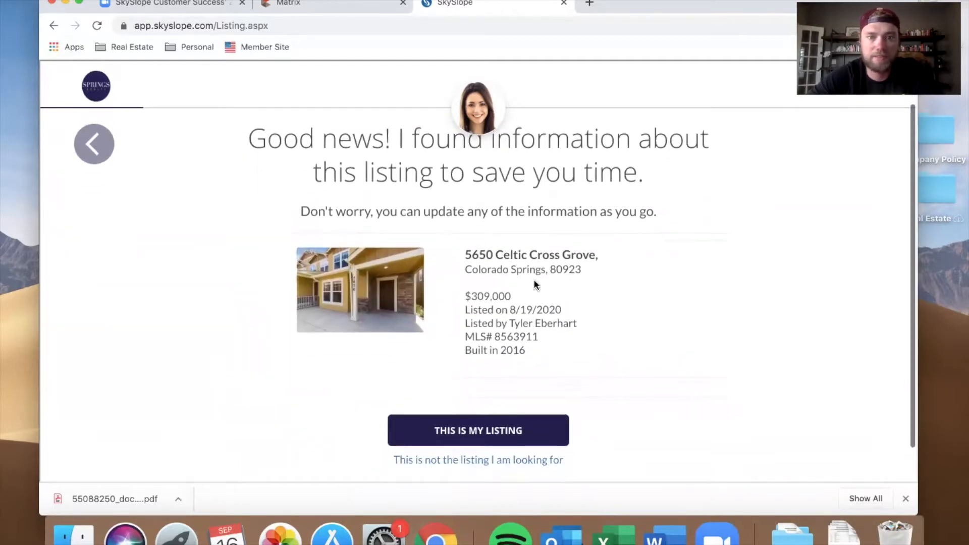
click(503, 440)
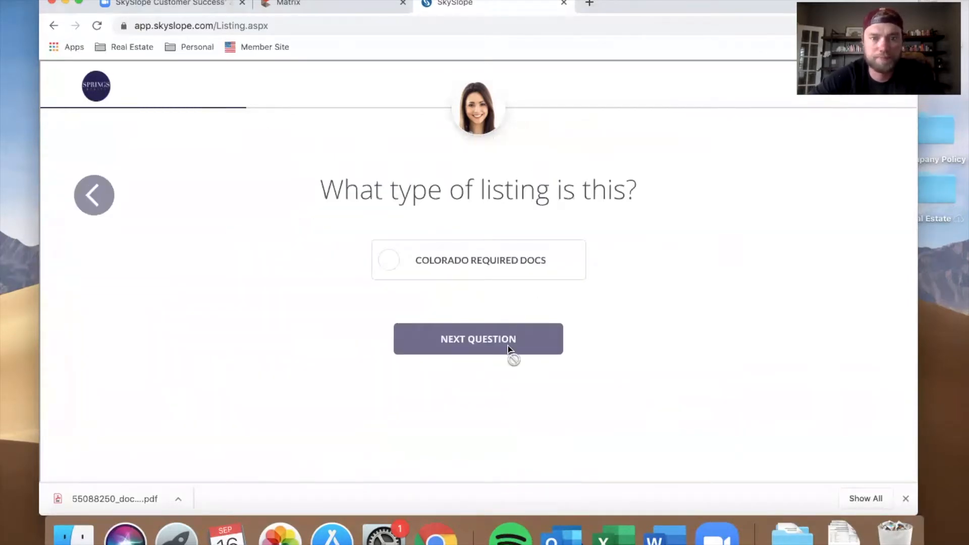
Step: Select Colorado Required Docs as the listing type and keep the $309,000 list price
click(471, 268)
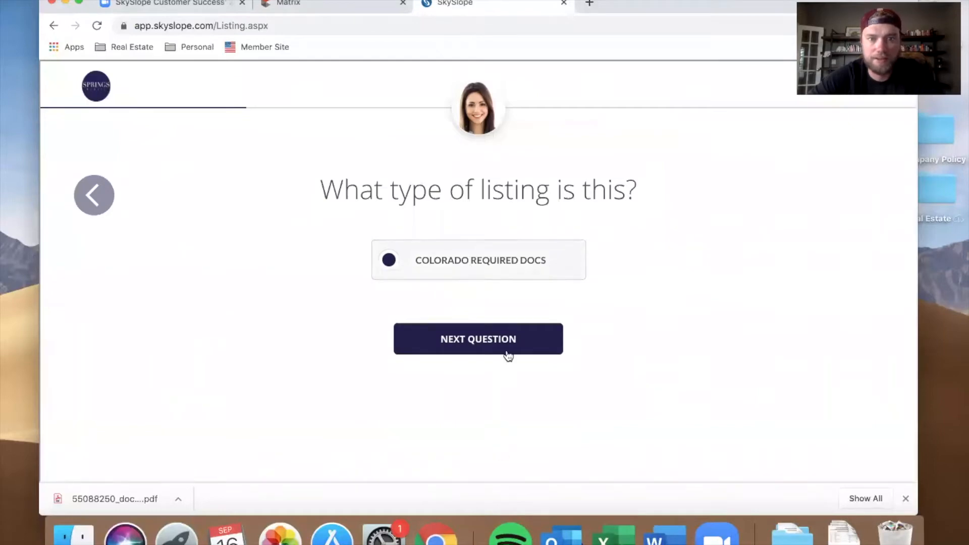
click(507, 355)
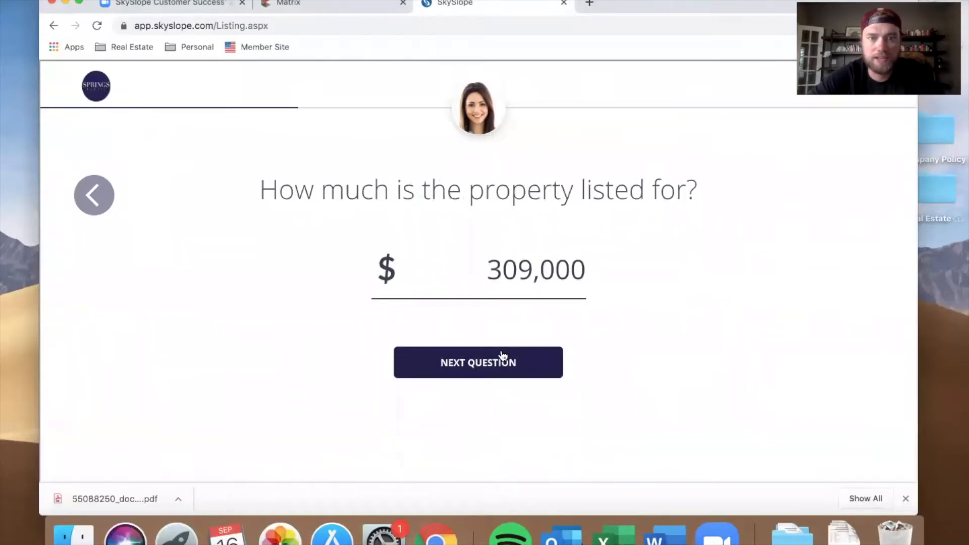
click(503, 355)
Step: Set the listing commission to 0.00% and the sales commission to 3%, then continue
click(437, 333)
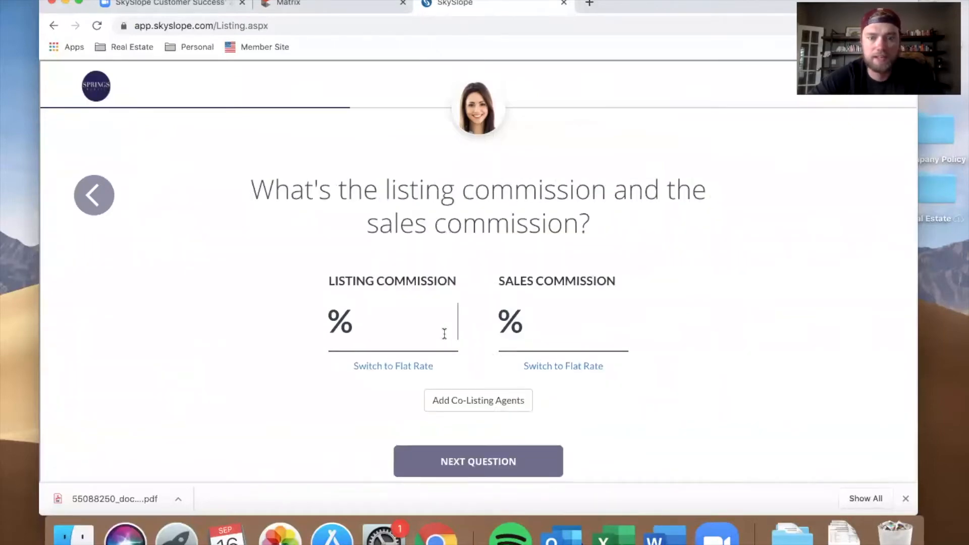
key(Tab)
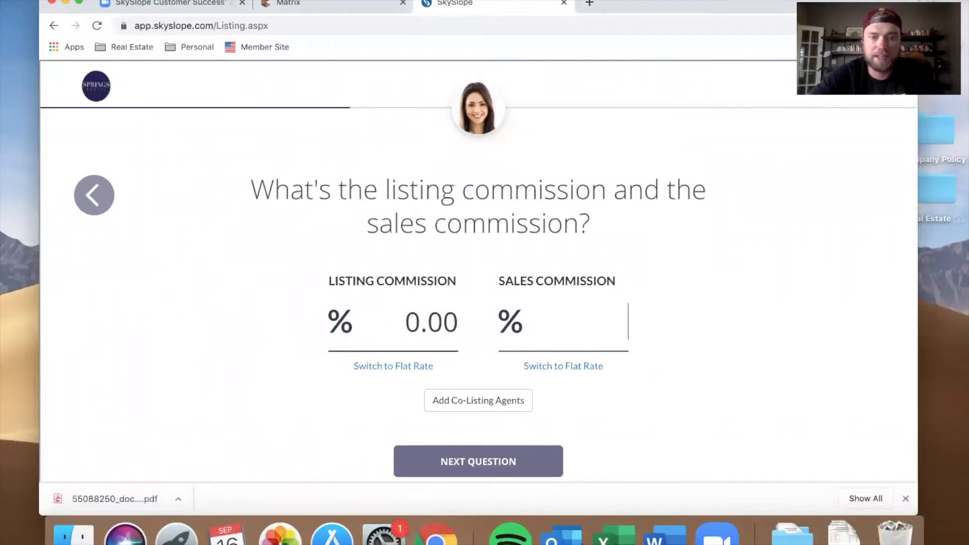
text(3)
scroll(531, 377, down, 2)
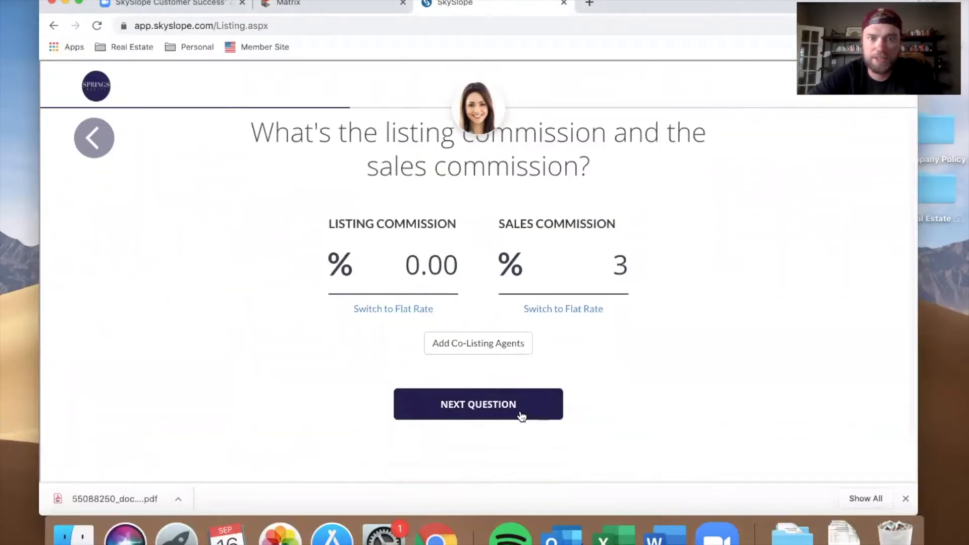
click(618, 381)
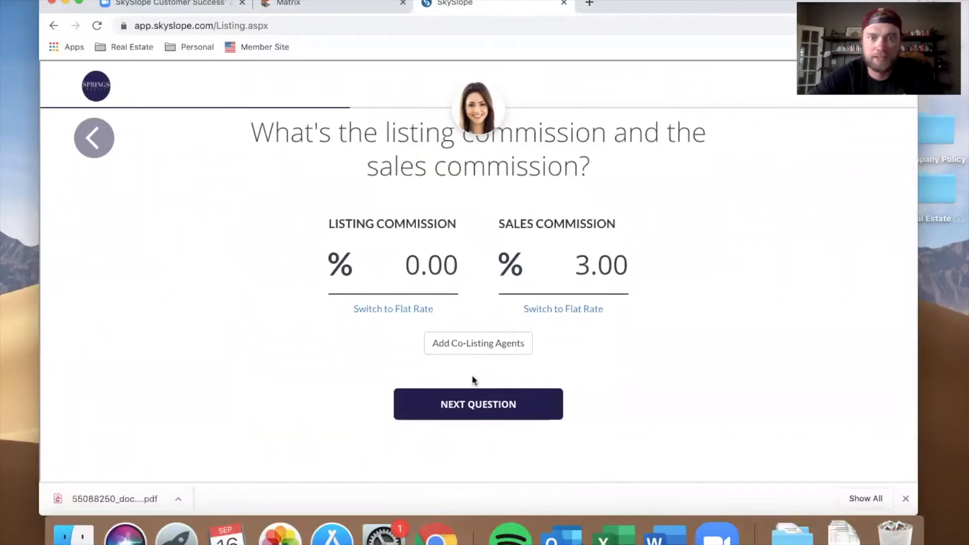
click(489, 410)
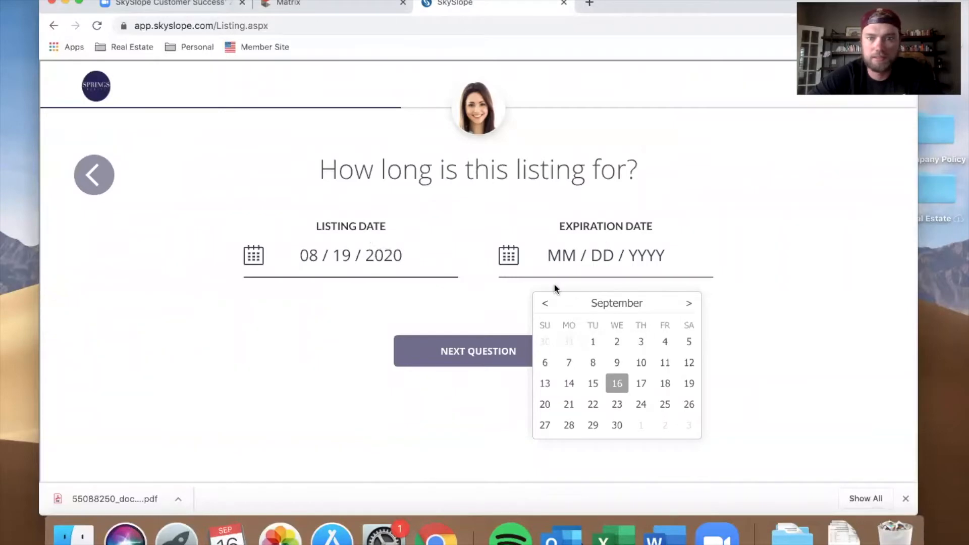
Step: Set both the expiration date and the listing date to 08/14/2020 with the calendars
click(545, 303)
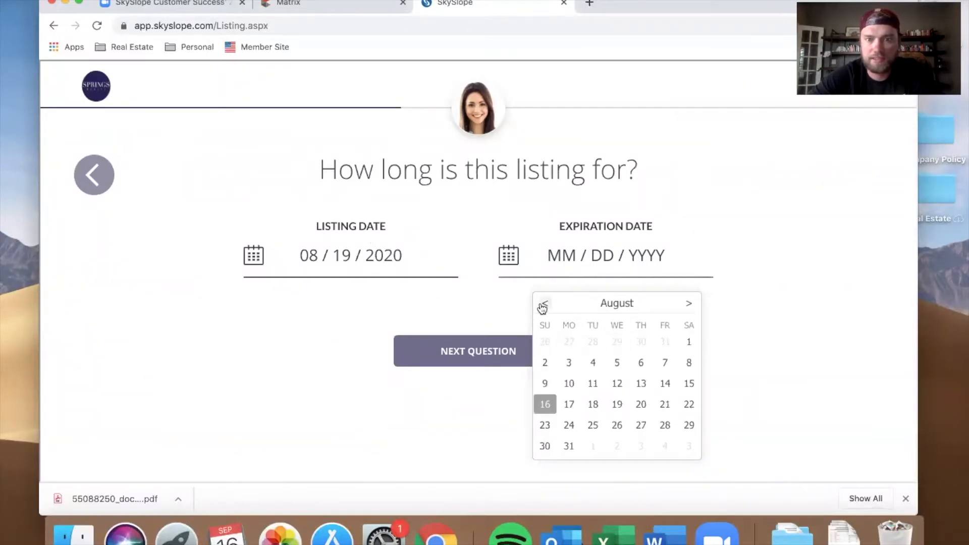
click(665, 384)
click(384, 256)
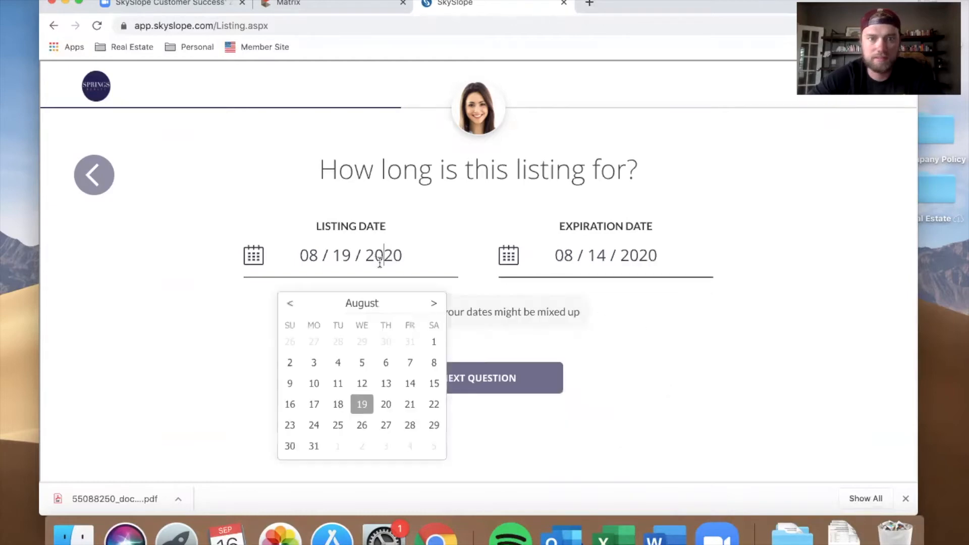
click(410, 383)
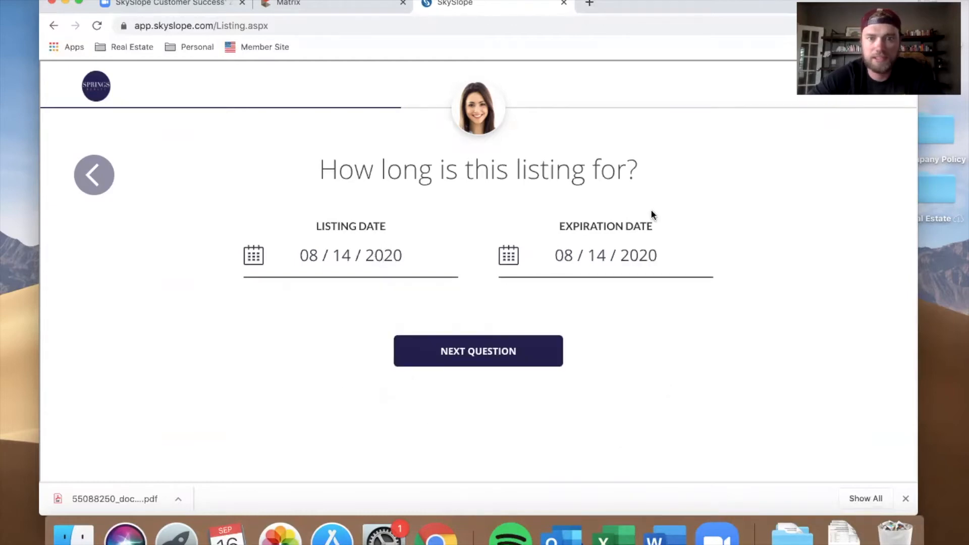
Step: Set the expiration date to 08/13/2021 and continue to the next question
click(641, 255)
click(689, 303)
click(689, 303)
click(689, 303)
click(689, 303)
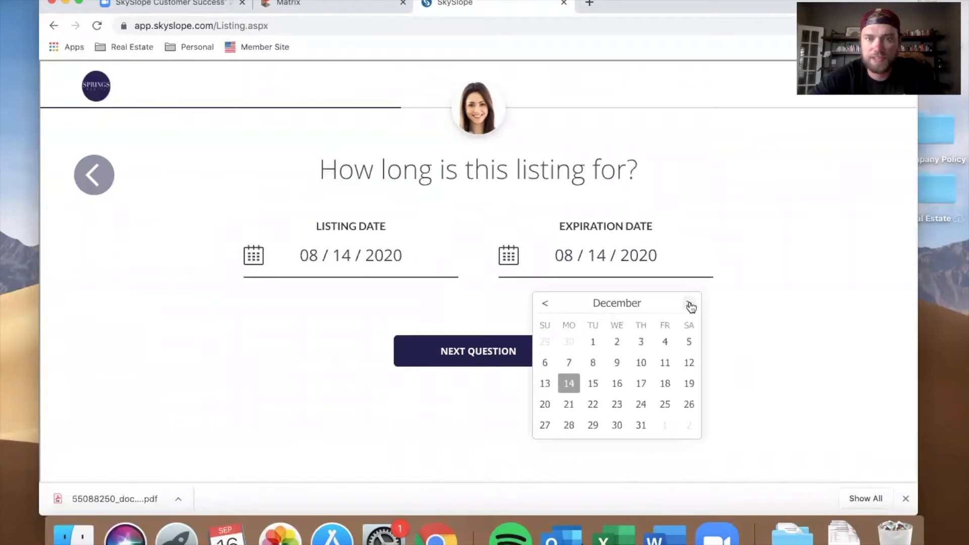
click(688, 303)
click(689, 303)
click(689, 303)
click(689, 303)
click(689, 303)
click(689, 303)
click(689, 303)
click(689, 303)
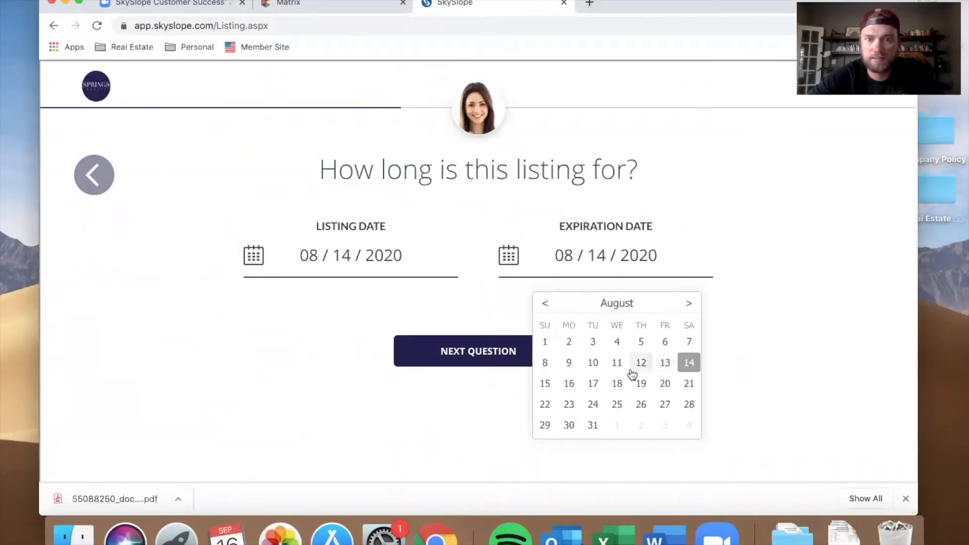
click(666, 365)
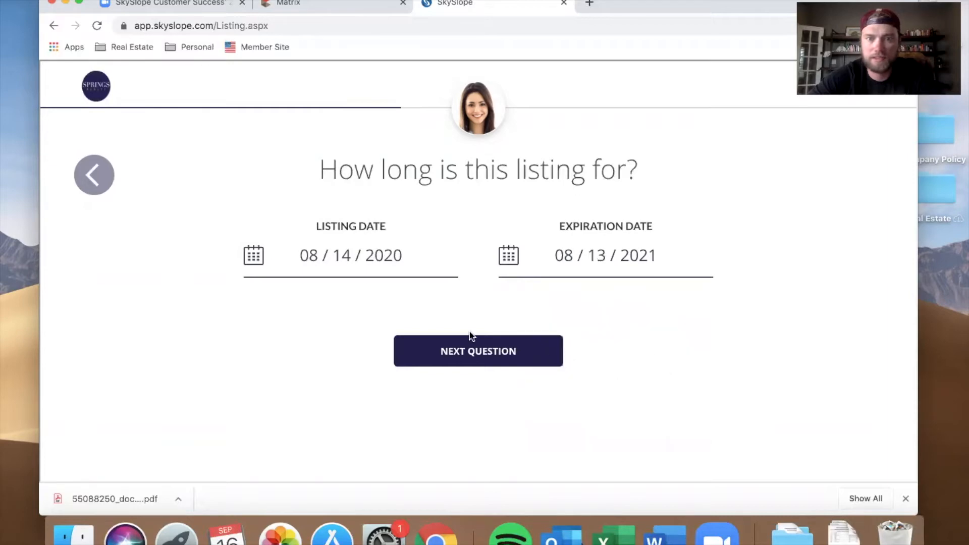
click(472, 353)
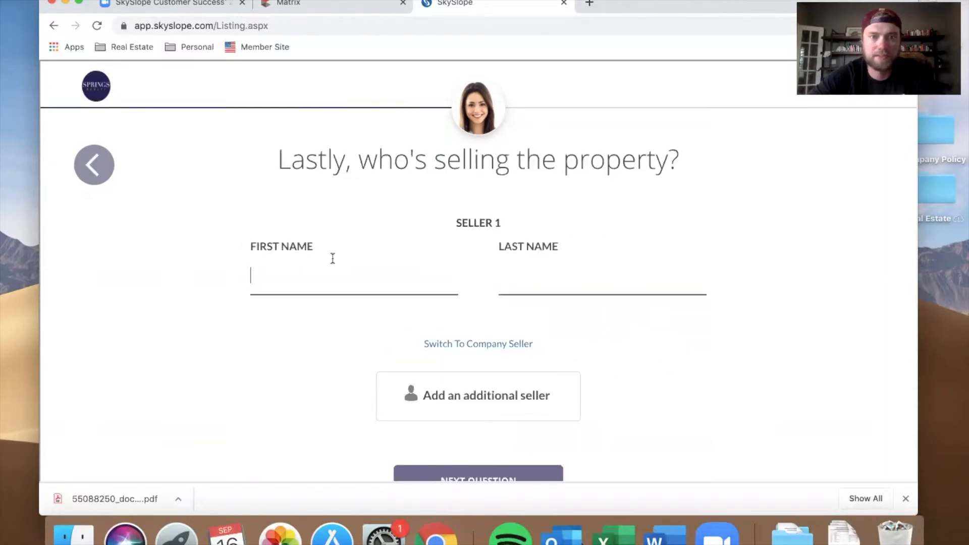
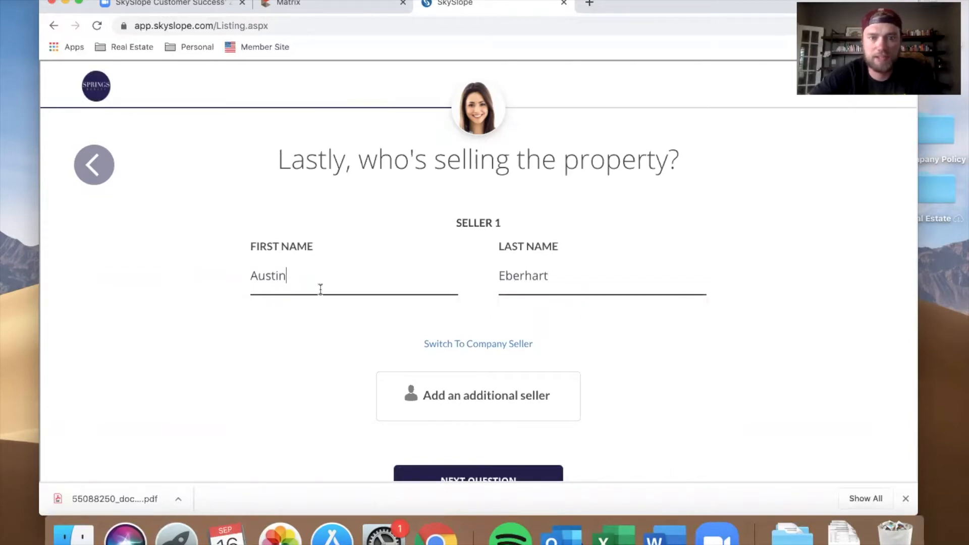
Step: Enter the seller's first and last name and continue
scroll(437, 328, down, 3)
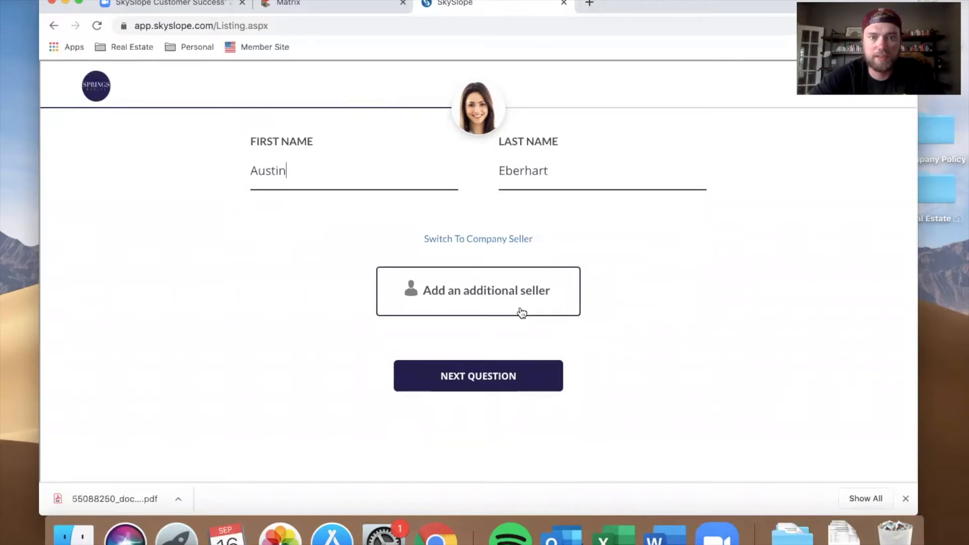
click(515, 385)
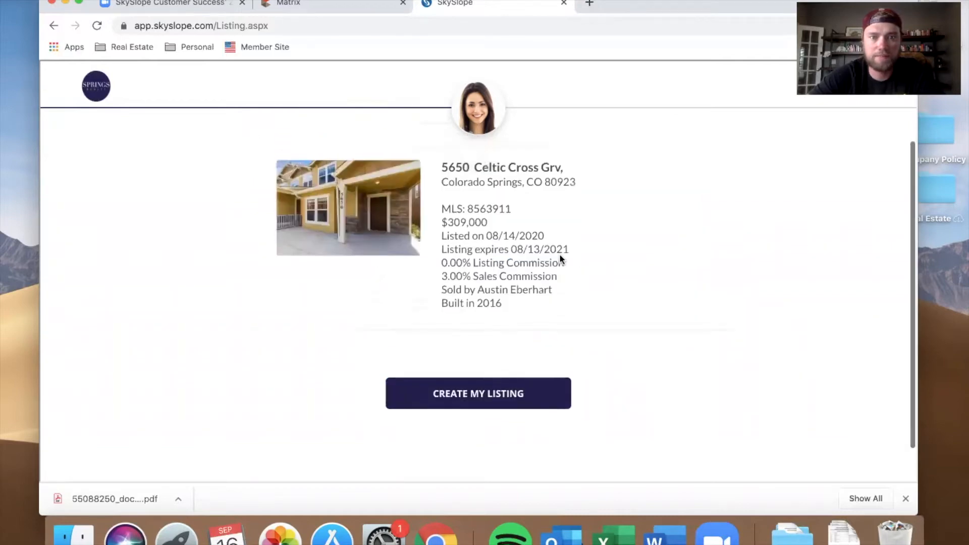
Step: Create the listing and scroll through its listing documentation checklist
click(525, 394)
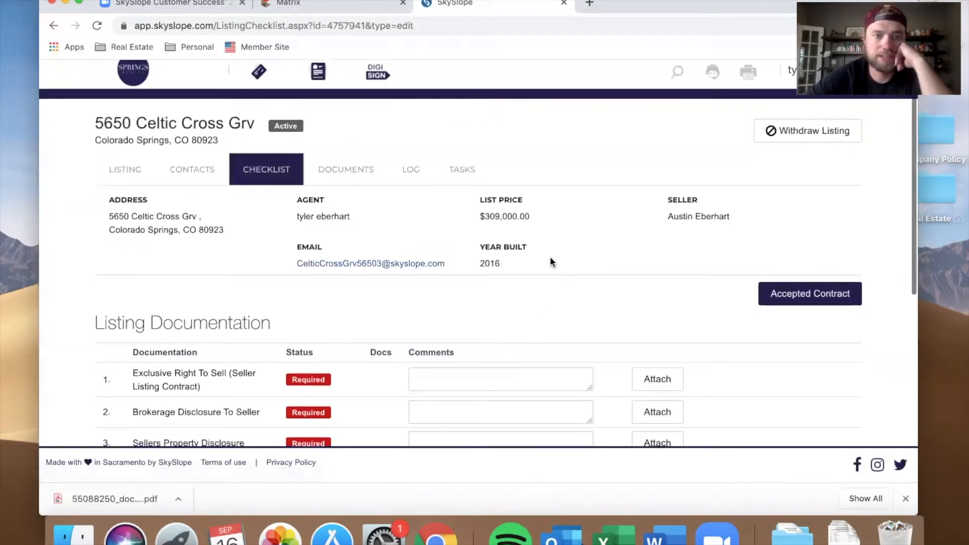
scroll(550, 258, down, 3)
scroll(550, 261, down, 3)
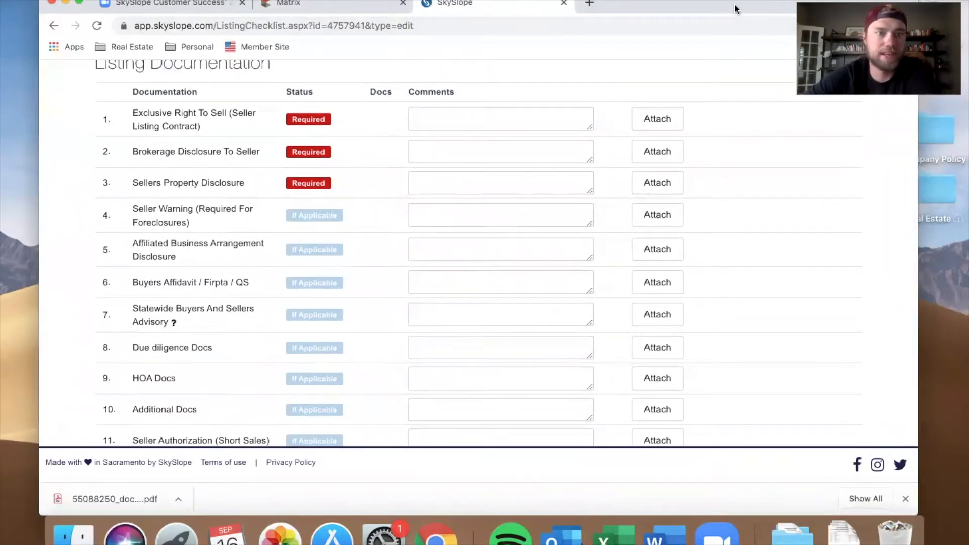
Step: Open the desktop documents folder and upload the brokerage disclosure PDF to the Brokerage Disclosure To Seller checklist item
drag(736, 9, 654, 9)
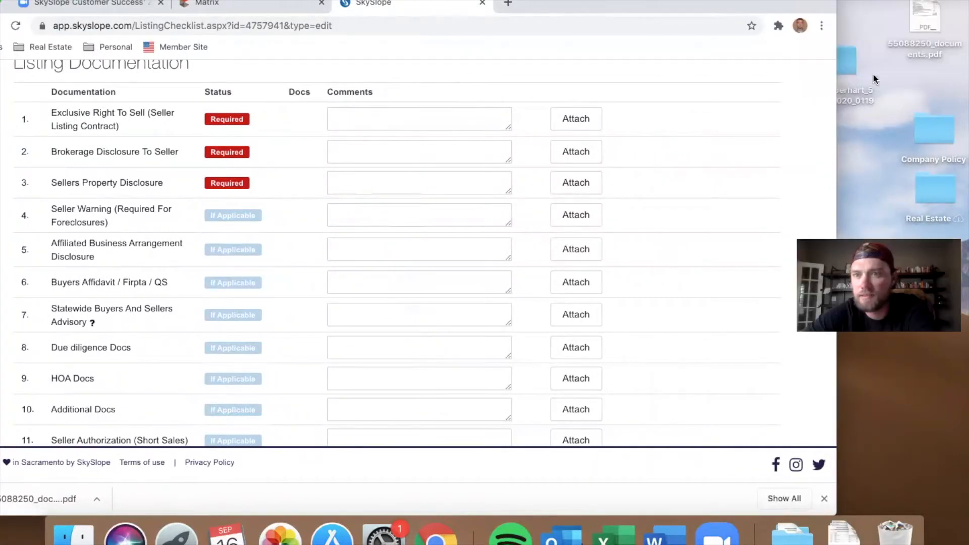
drag(844, 68, 876, 99)
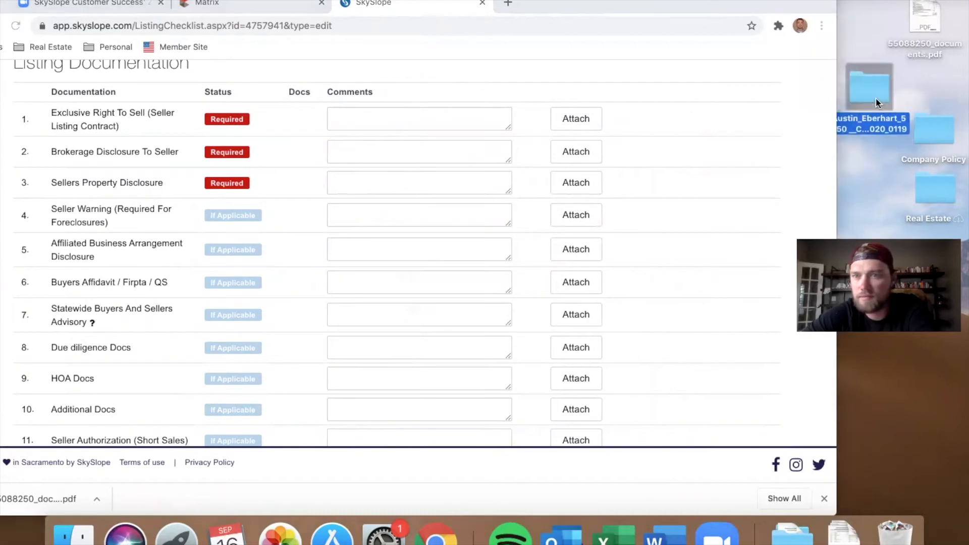
double_click(876, 99)
scroll(693, 157, down, 2)
scroll(653, 141, up, 3)
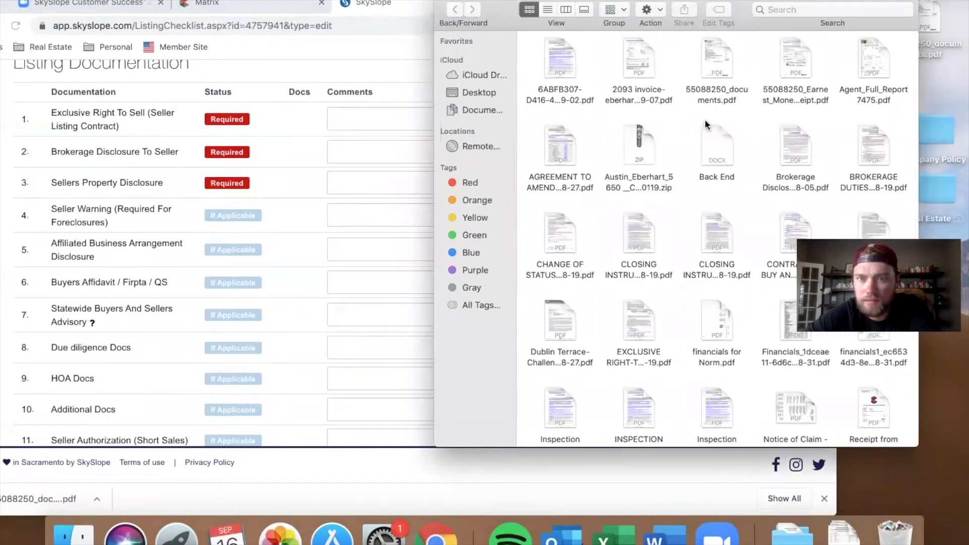
drag(799, 150, 332, 141)
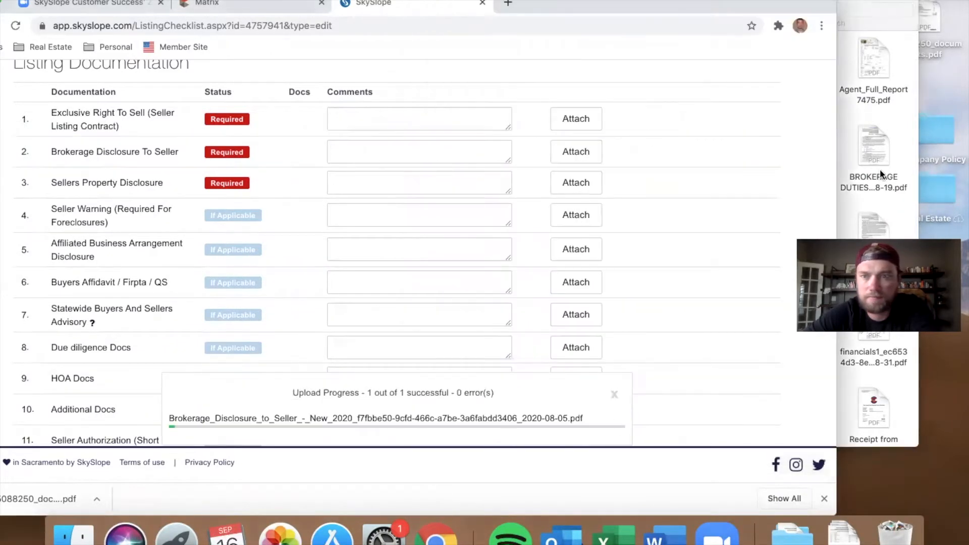
Step: Upload the EXCLUSIVE RIGHT-T...-19.pdf file to the Exclusive Right To Sell checklist item
click(855, 161)
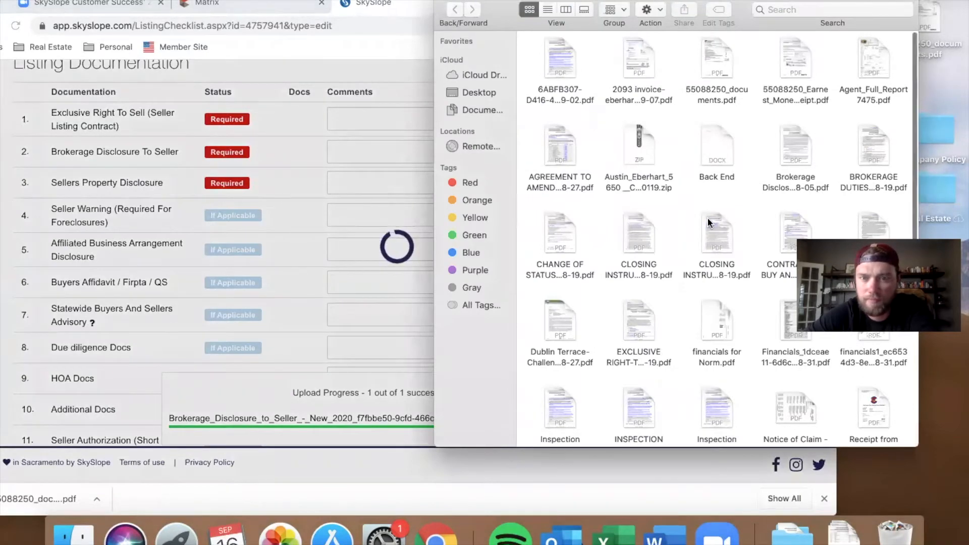
scroll(707, 217, down, 3)
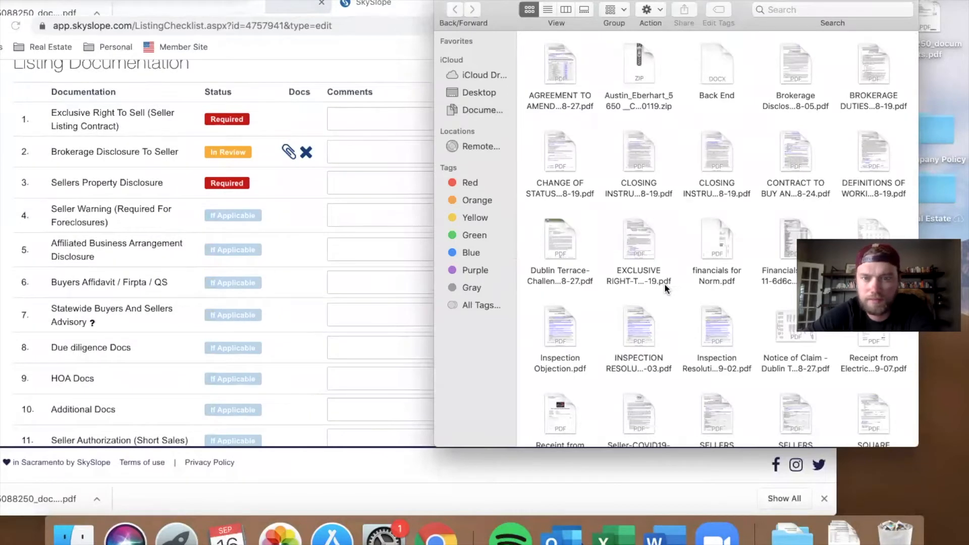
scroll(656, 263, down, 1)
drag(646, 237, 285, 119)
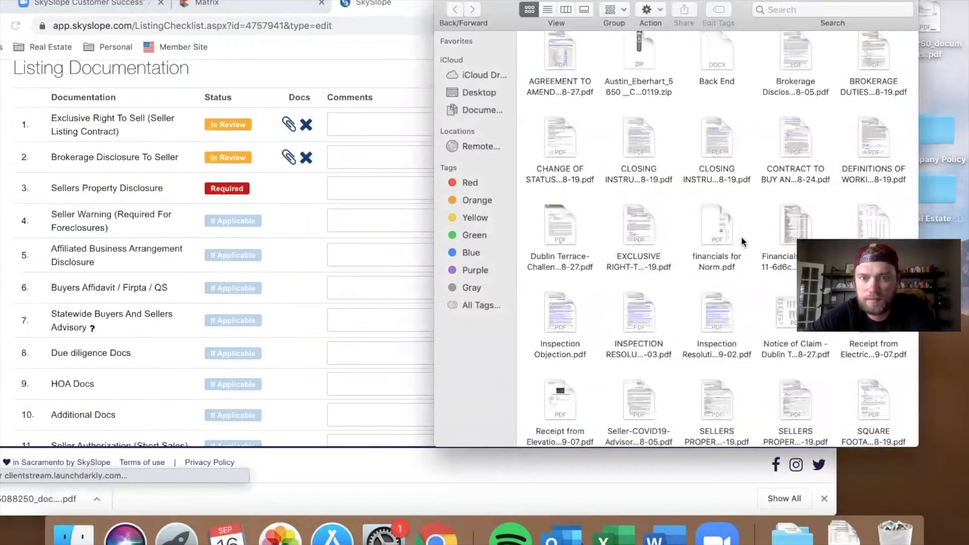
Step: Upload the SELLERS PROPER...-19.pdf file to the Sellers Property Disclosure checklist item and restore the browser window
click(746, 242)
scroll(744, 243, down, 4)
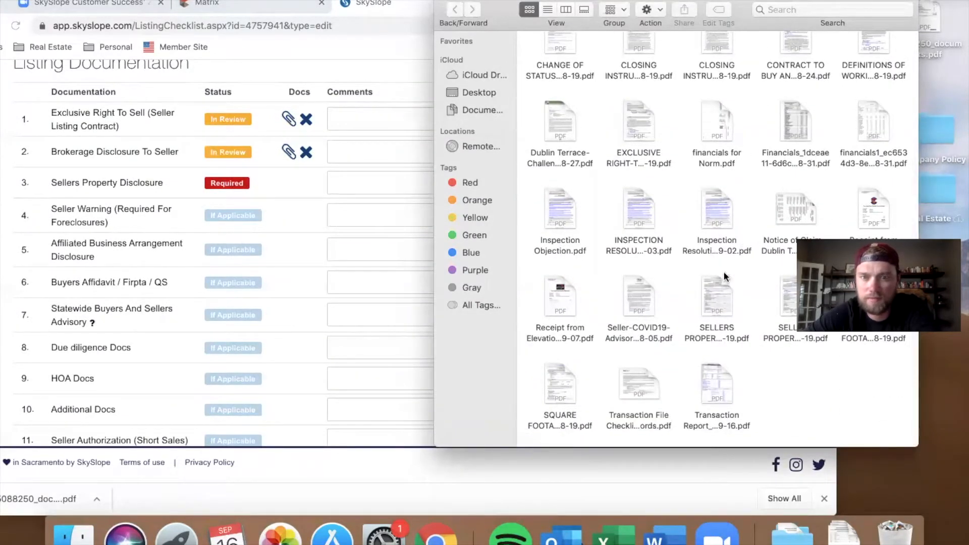
drag(718, 298, 329, 179)
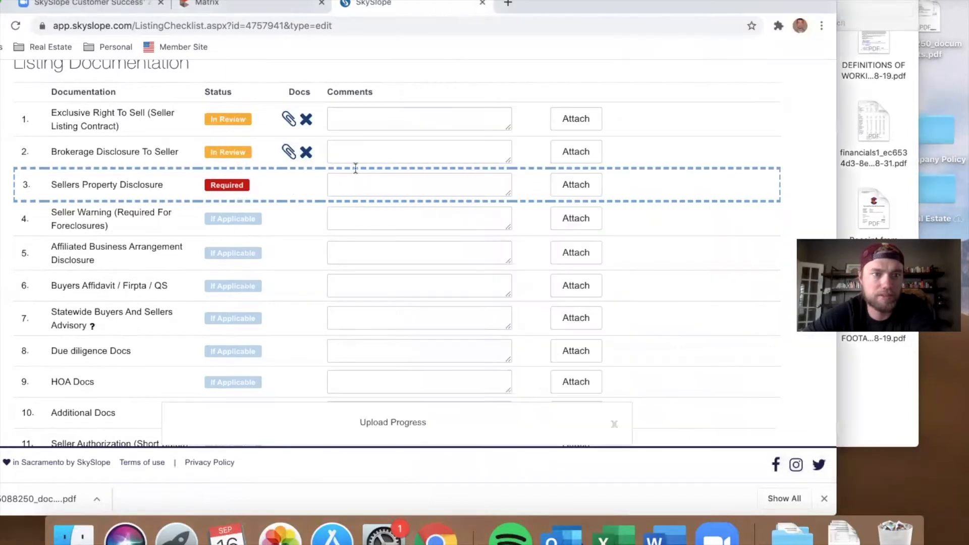
drag(744, 4, 832, 4)
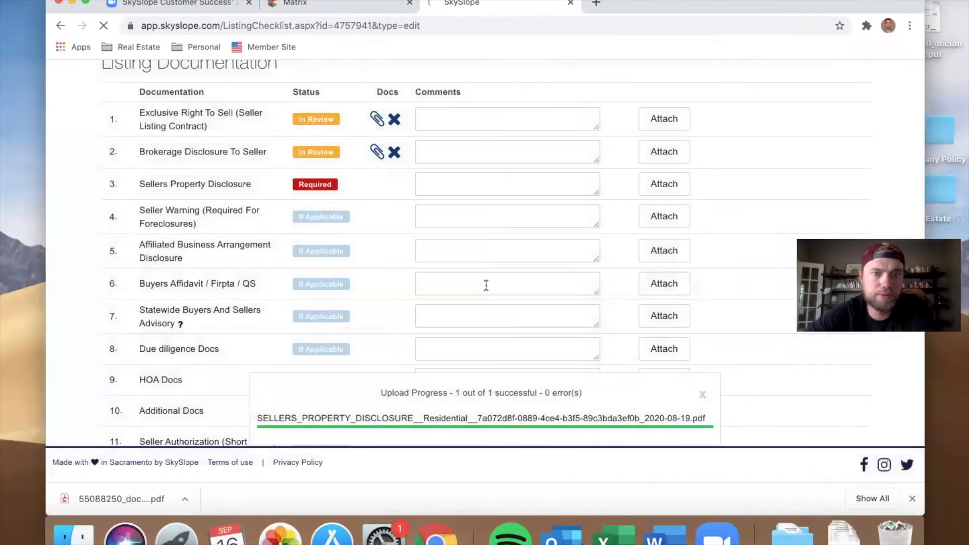
Step: Review the uploaded checklist items and start creating a transaction from the listing
scroll(376, 273, down, 2)
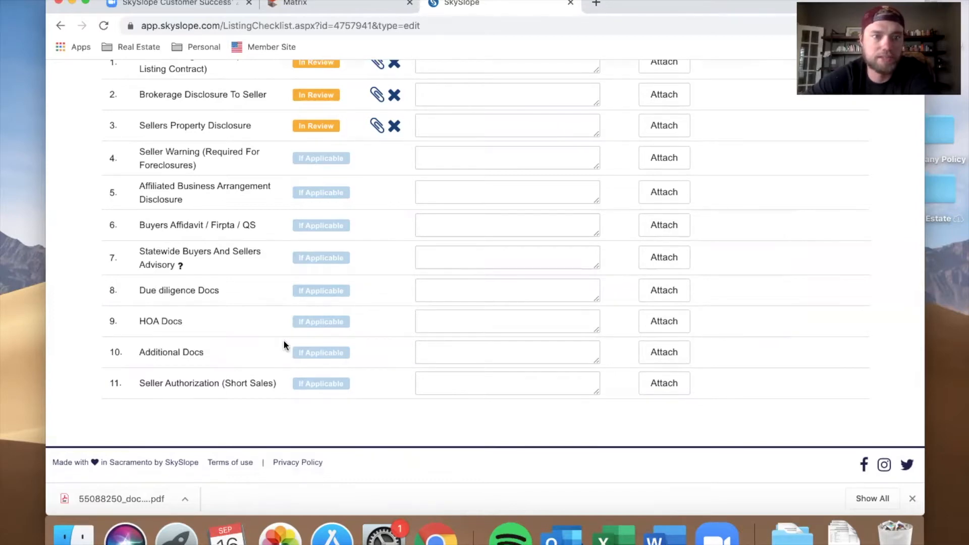
scroll(284, 340, up, 2)
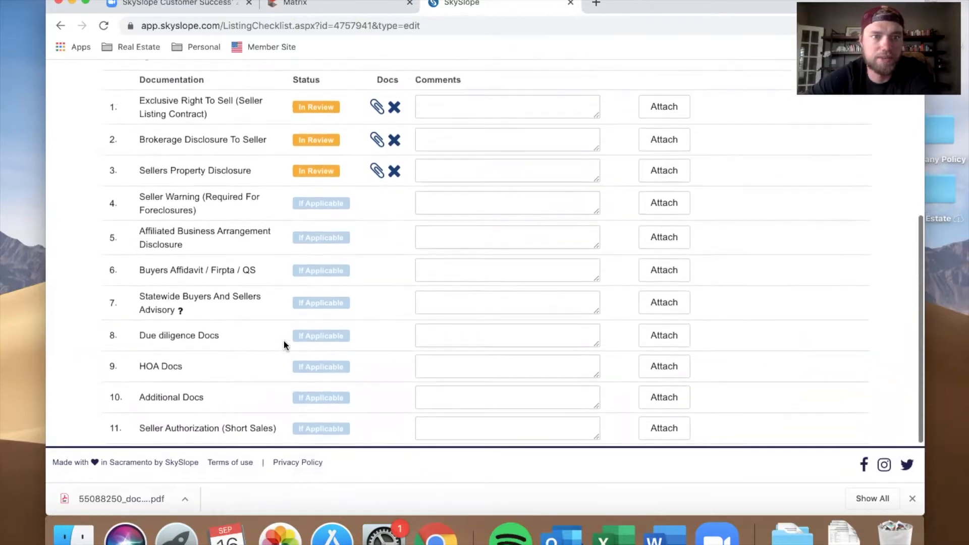
scroll(283, 345, up, 1)
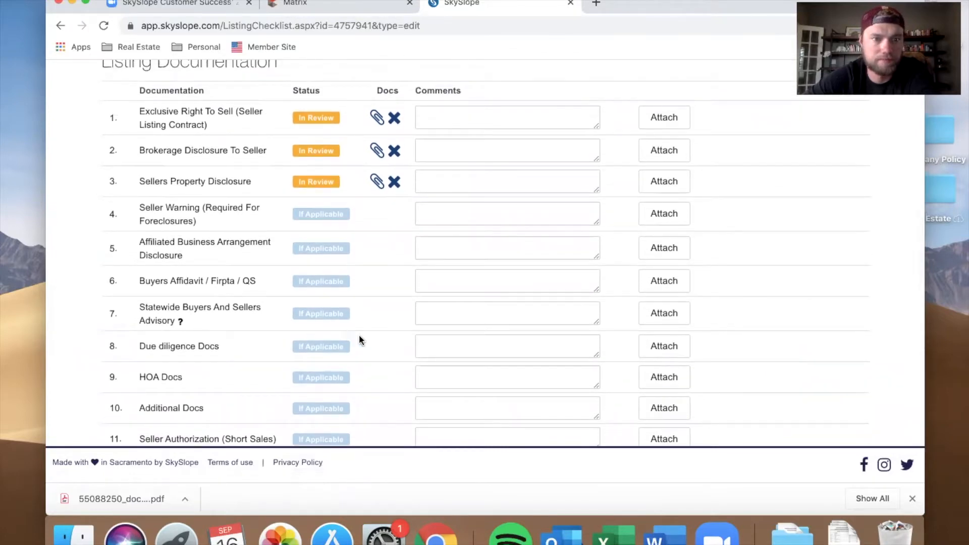
scroll(359, 339, up, 10)
click(789, 304)
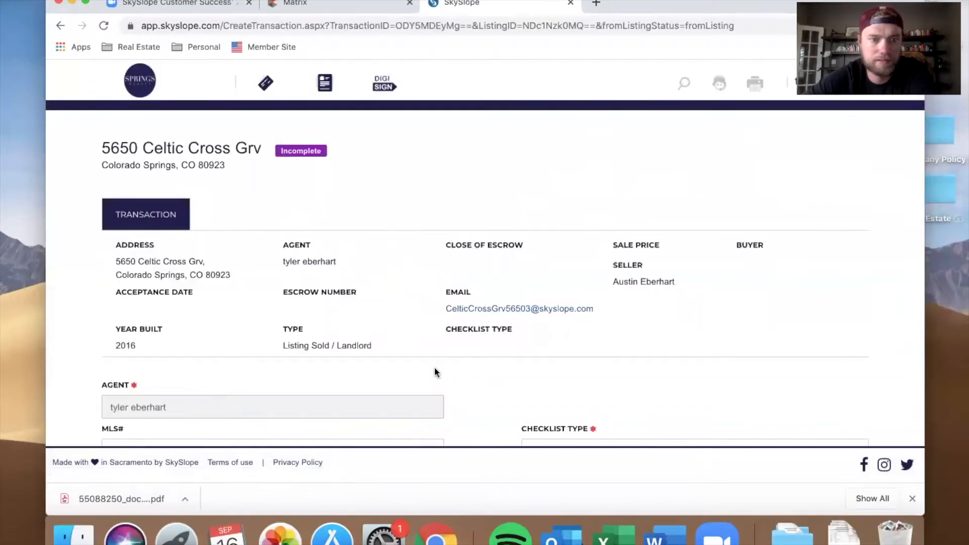
Step: Set the checklist type to Colorado Required Docs and keep the representation type as Listing Sold / Landlord
scroll(434, 366, down, 12)
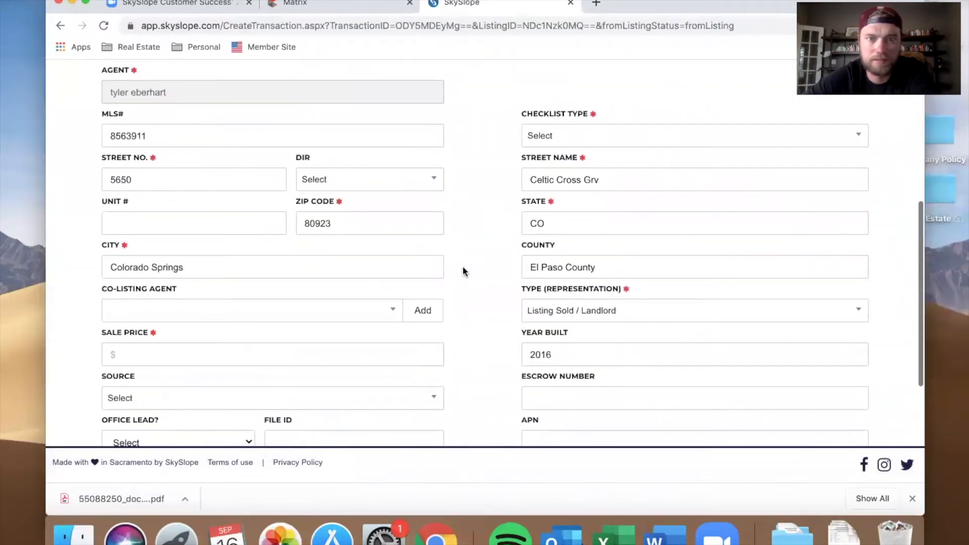
click(604, 134)
click(597, 217)
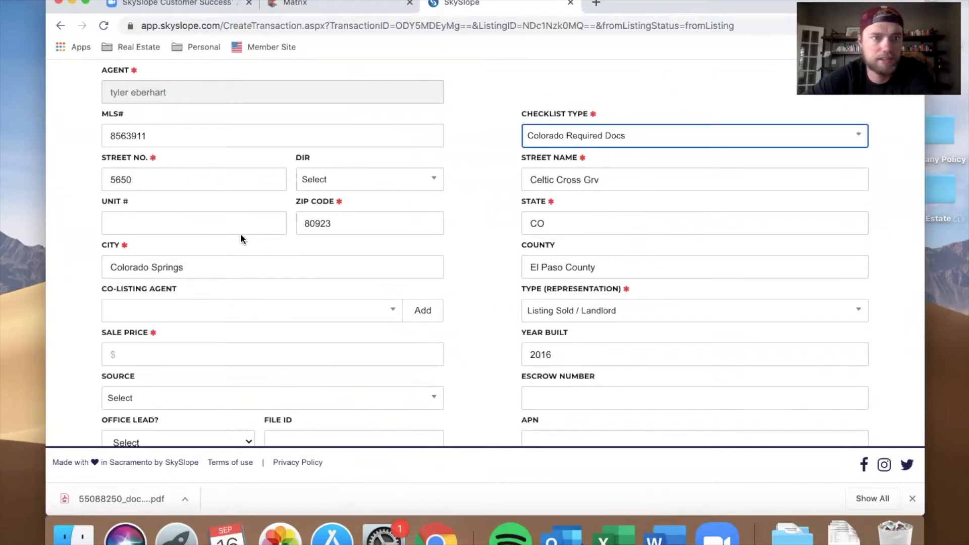
scroll(260, 289, down, 5)
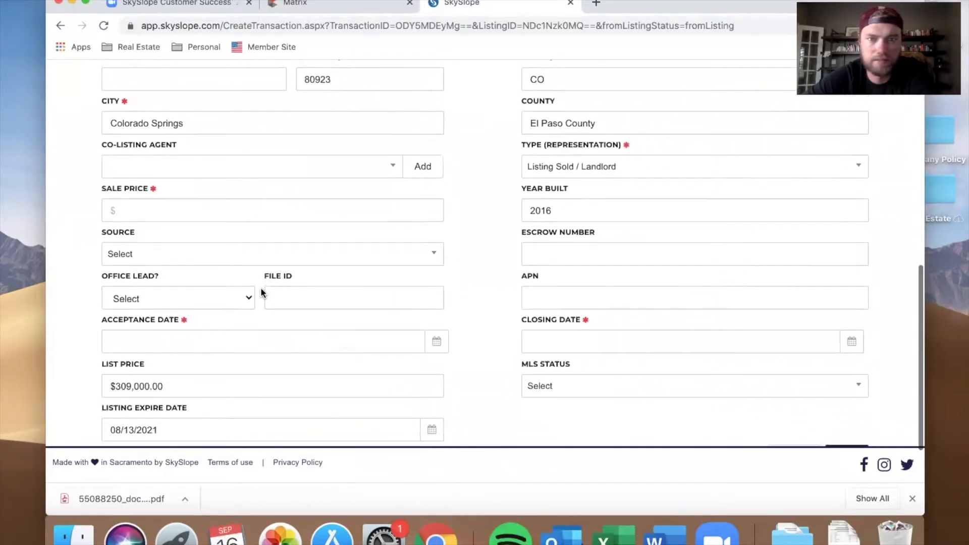
click(602, 174)
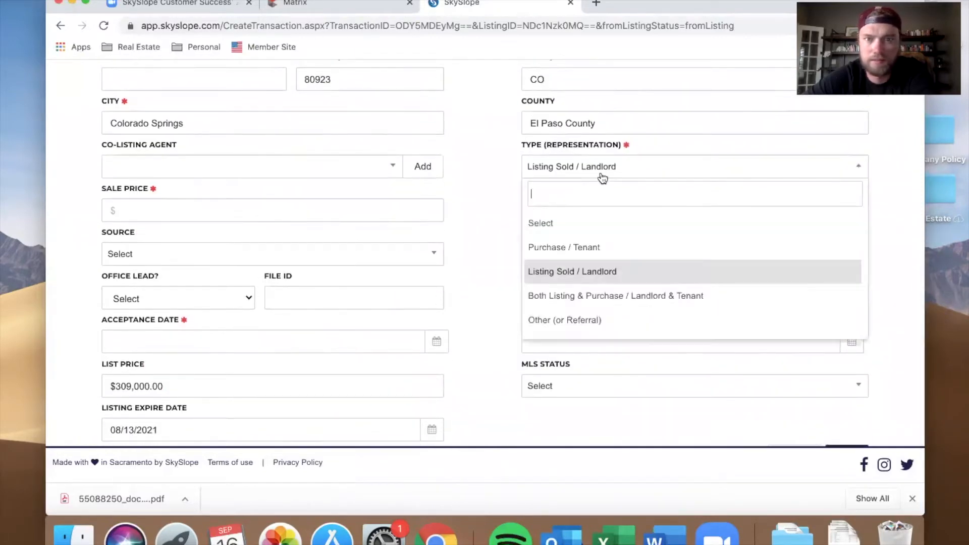
click(617, 274)
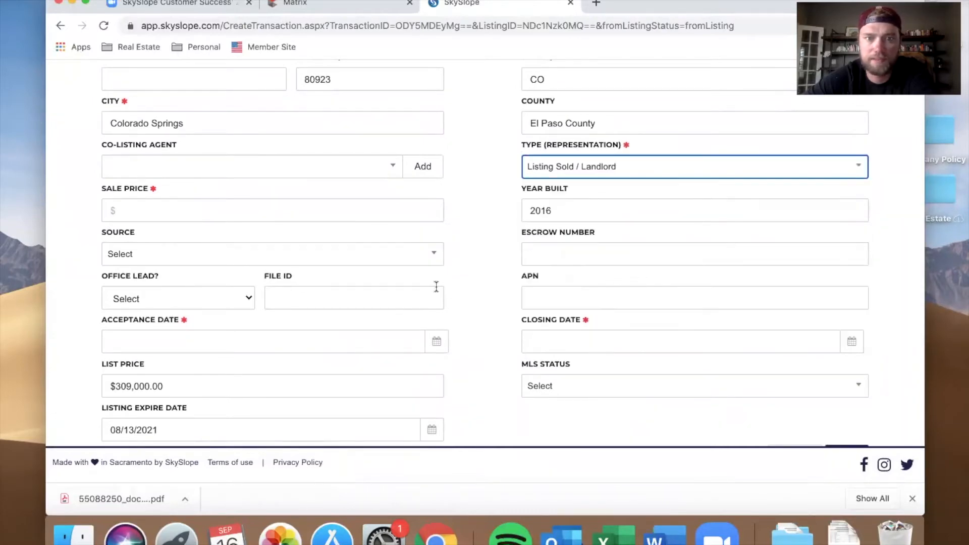
Step: Set the acceptance date to 08/23/2020 and the closing date to 09/10/2020 with the calendars
scroll(464, 333, down, 3)
click(376, 274)
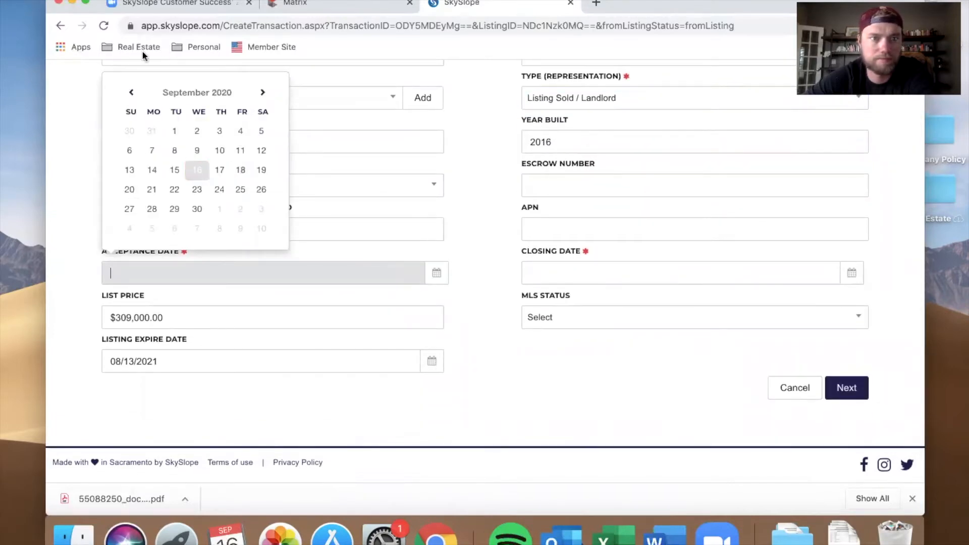
click(131, 93)
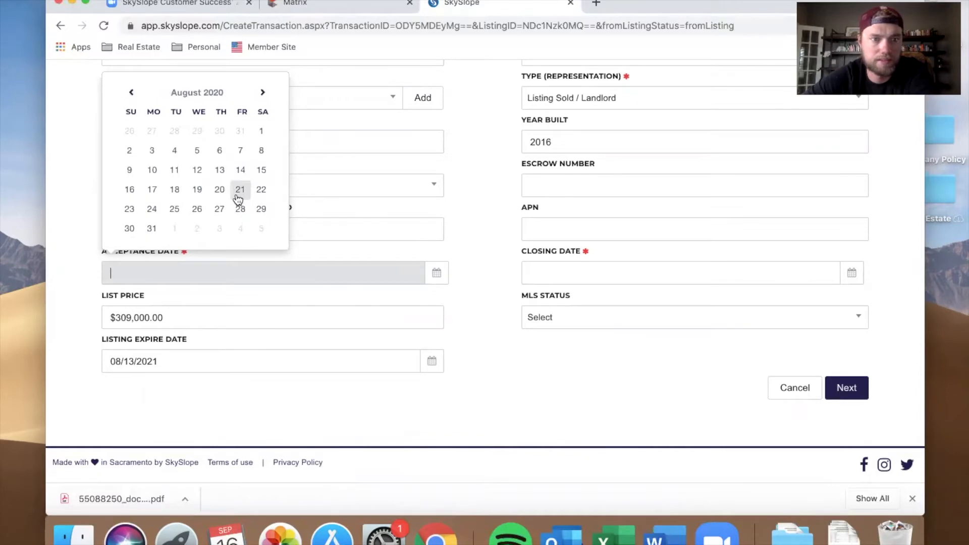
click(129, 209)
click(651, 272)
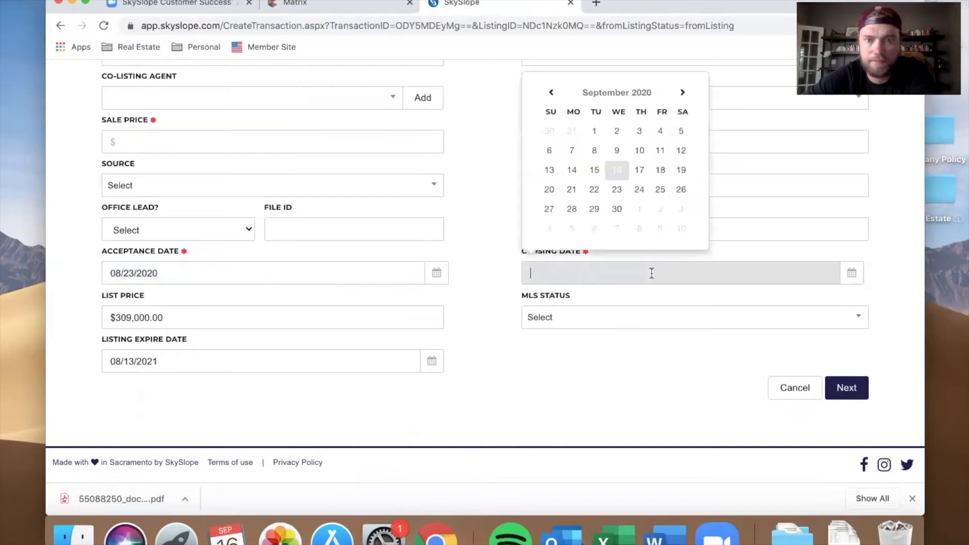
click(640, 151)
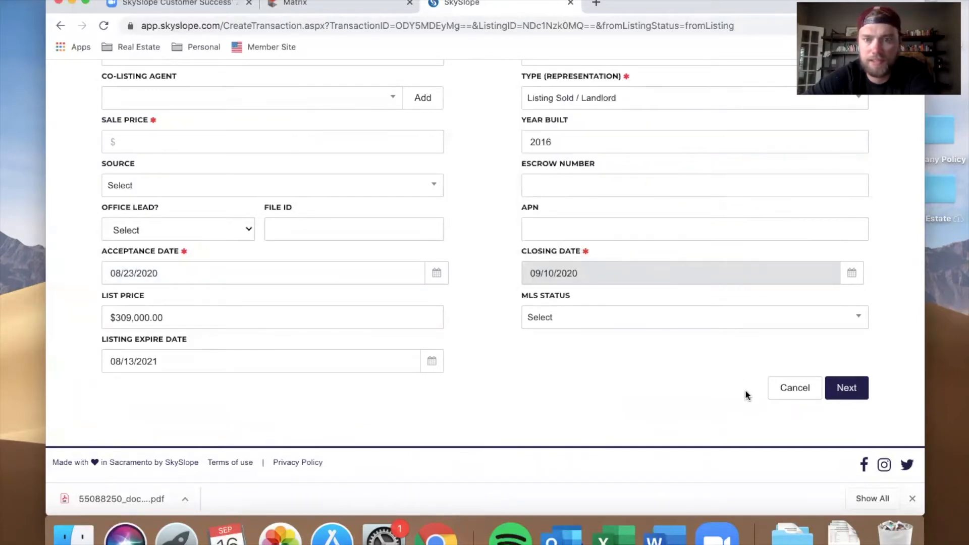
Step: Enter a sale price of 325000 and continue to the transaction contacts
click(850, 388)
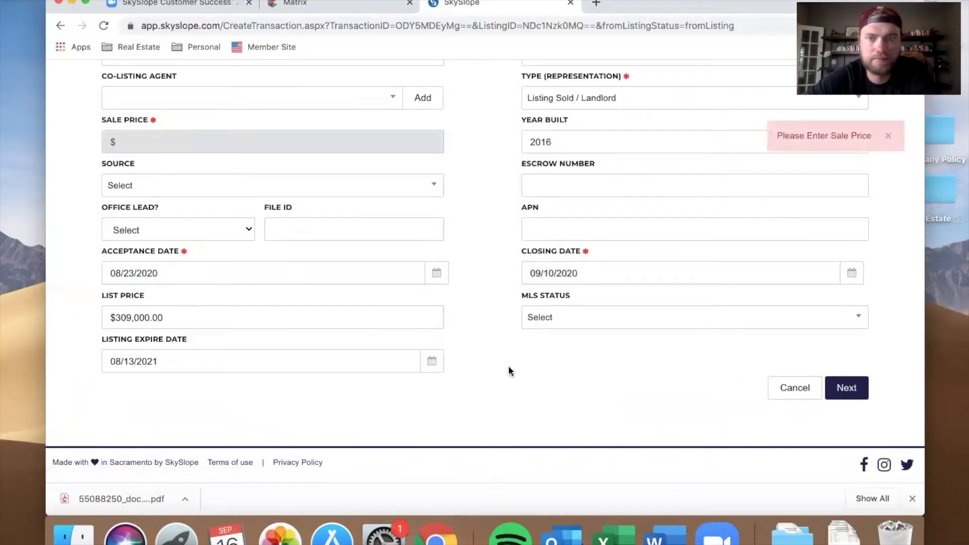
scroll(509, 369, up, 3)
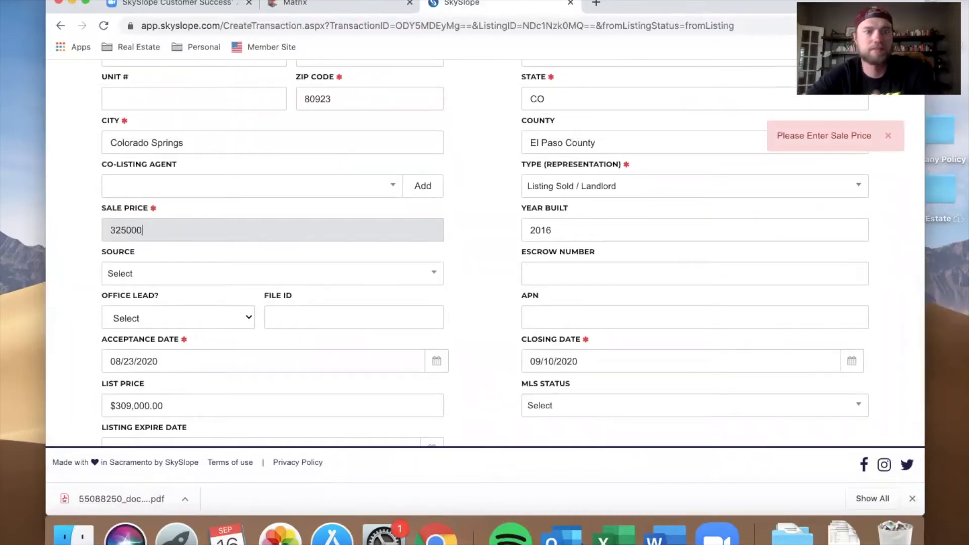
scroll(493, 273, down, 3)
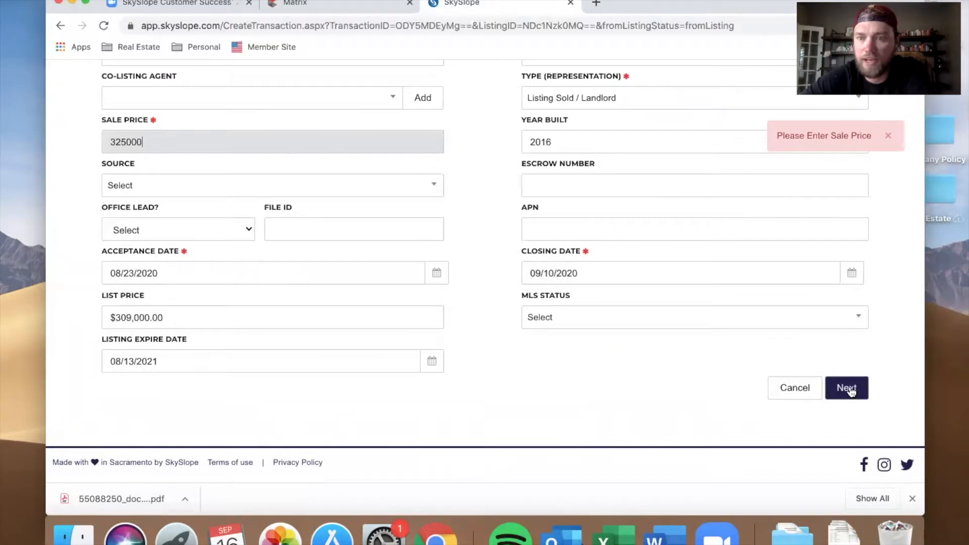
click(848, 387)
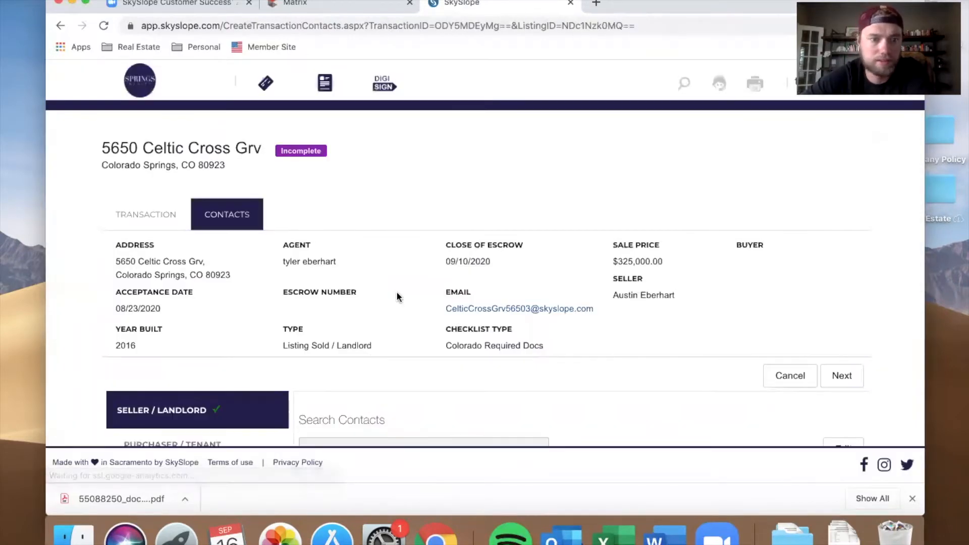
Step: Open the Title / Escrow / Attorney contact section and enter the closing officer's first and last name
scroll(396, 293, down, 5)
scroll(398, 296, down, 1)
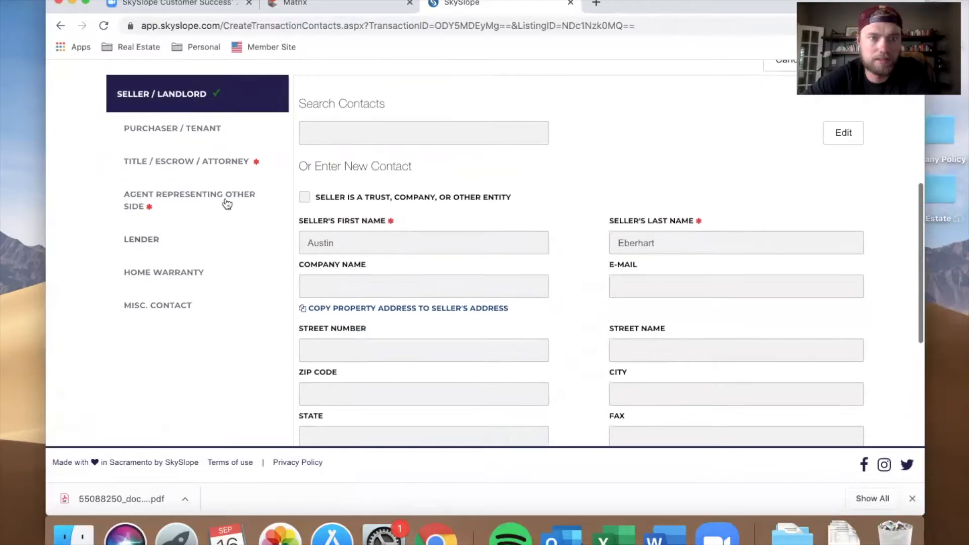
click(231, 168)
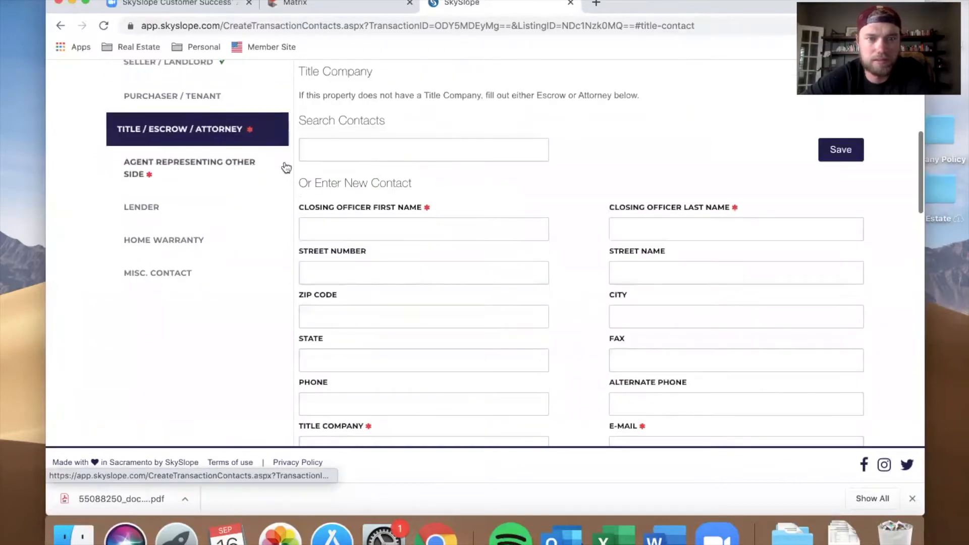
click(407, 224)
key(Tab)
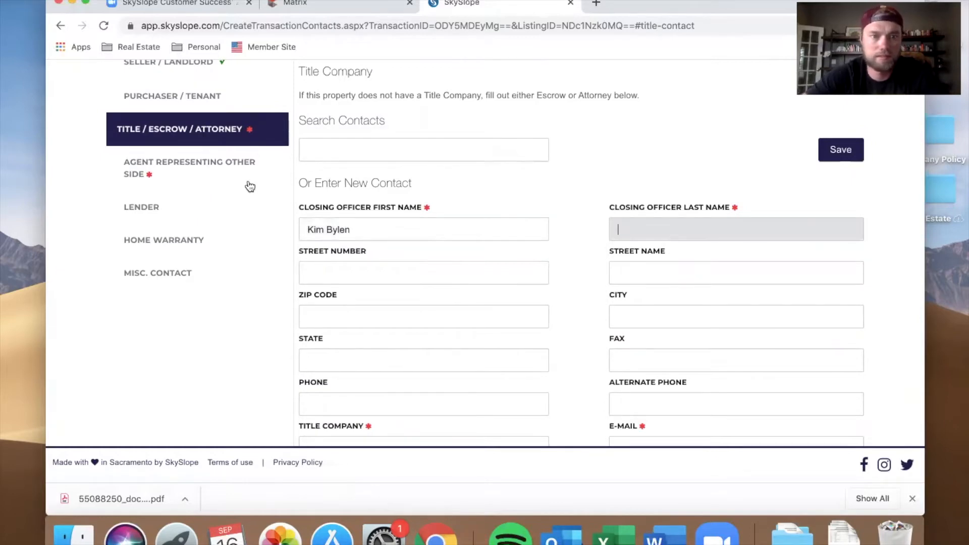
drag(327, 229, 508, 229)
key(Tab)
text(B)
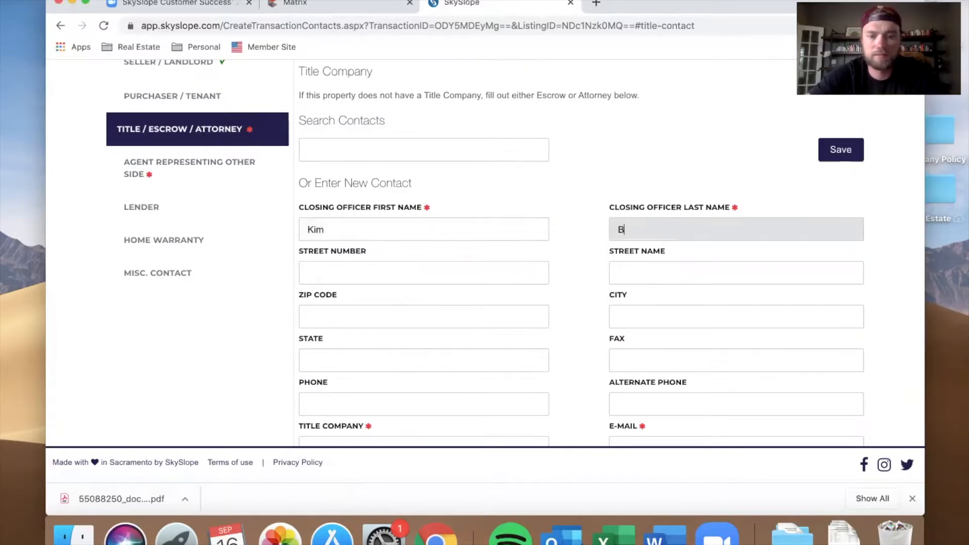
text(ylen)
key(Tab)
Step: Set the title company to Land Title and fill in the closing officer's e-mail address
scroll(475, 346, down, 3)
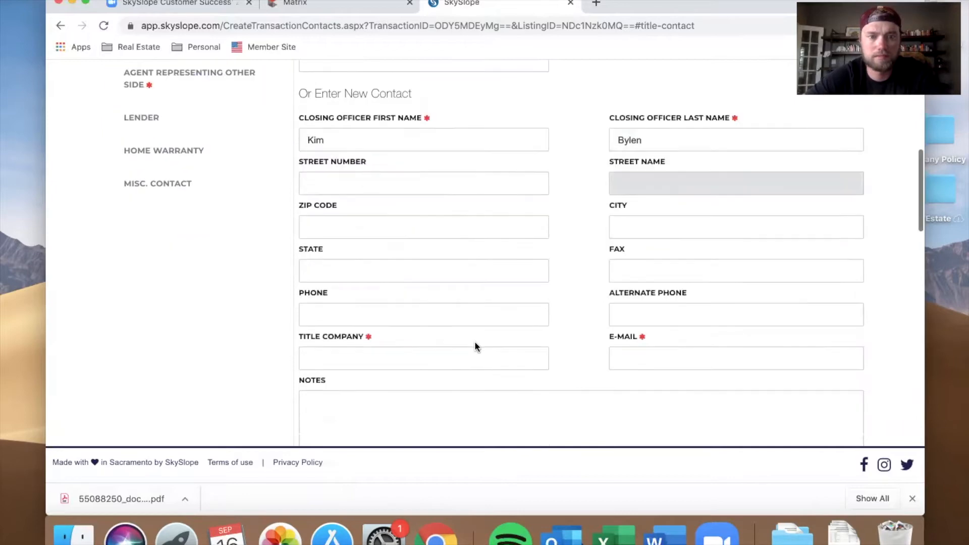
click(399, 360)
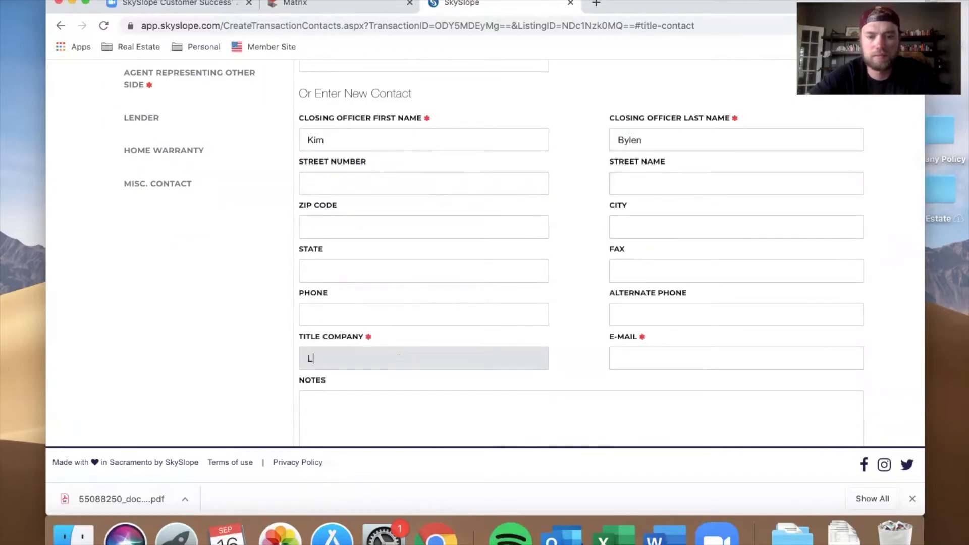
key(Tab)
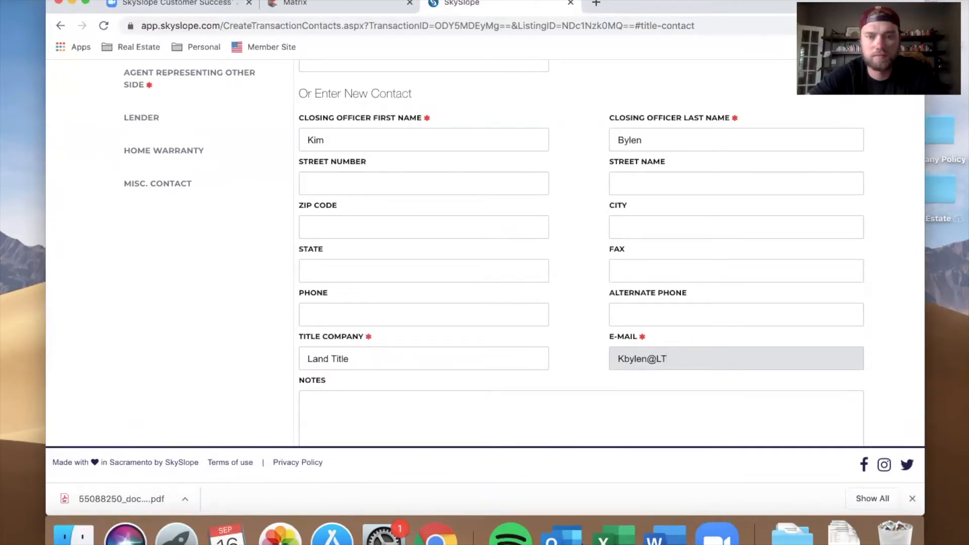
Step: Switch to the Outlook mail app
click(562, 534)
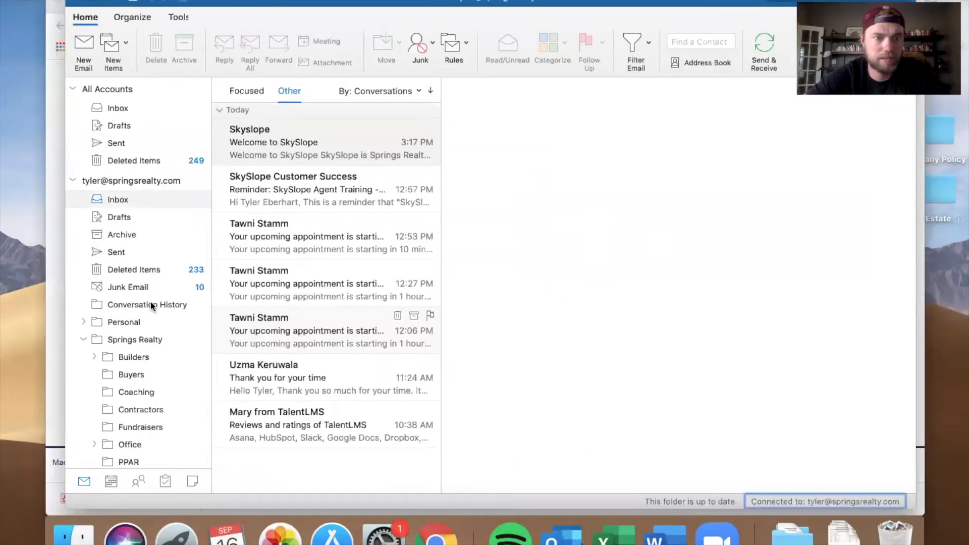
scroll(90, 349, down, 5)
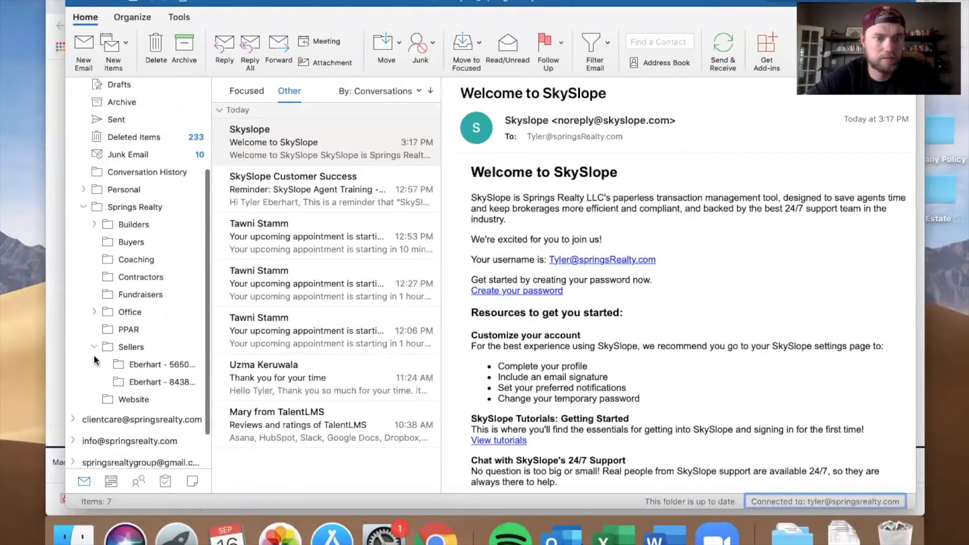
click(160, 363)
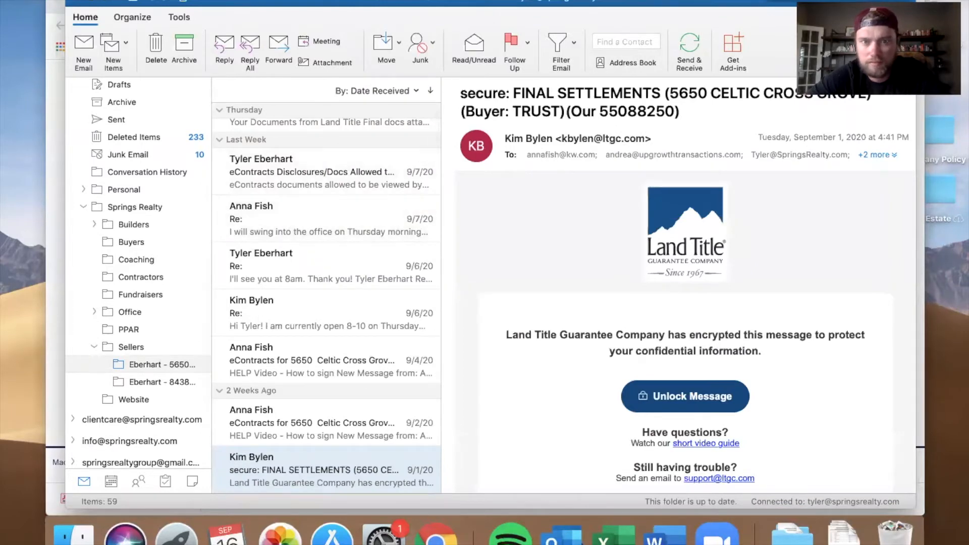
click(78, 3)
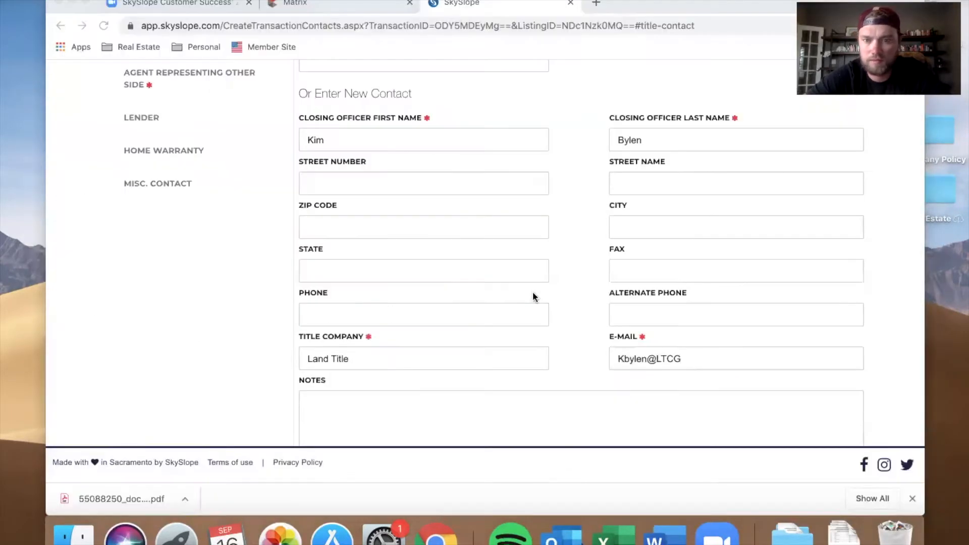
Step: Correct the closing officer's e-mail address so its domain ends in LTGC.com
click(710, 360)
key(BackSpace)
key(BackSpace)
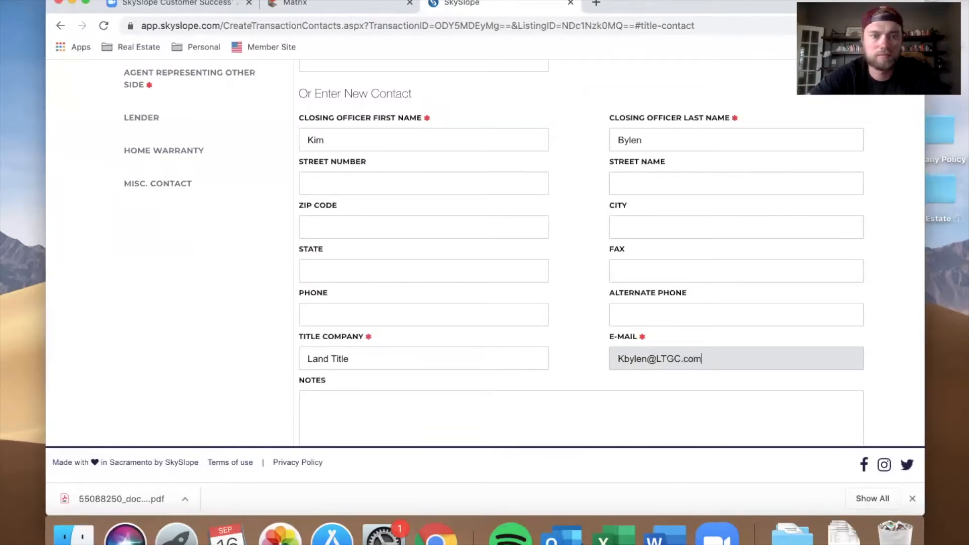
scroll(485, 396, down, 2)
scroll(275, 321, up, 7)
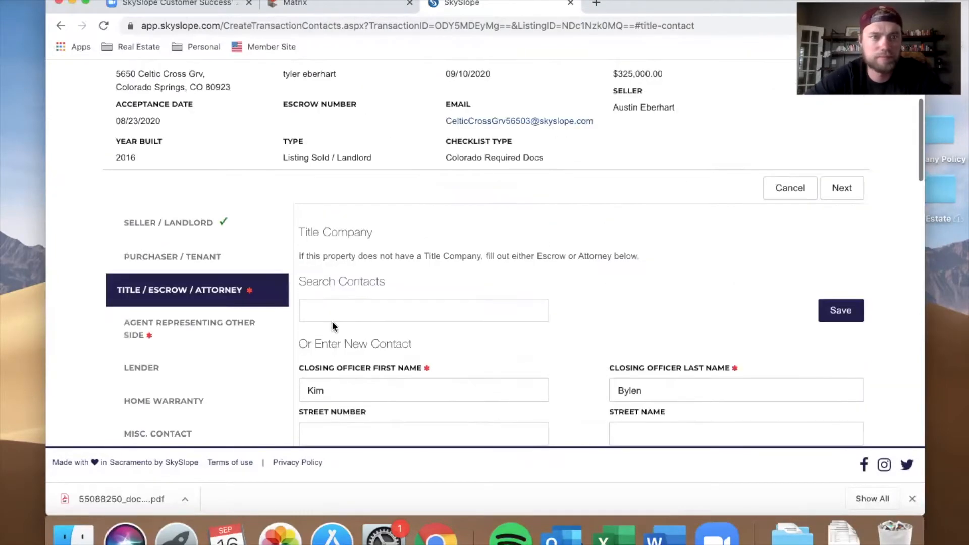
Step: Save the Title / Escrow / Attorney contact
click(210, 321)
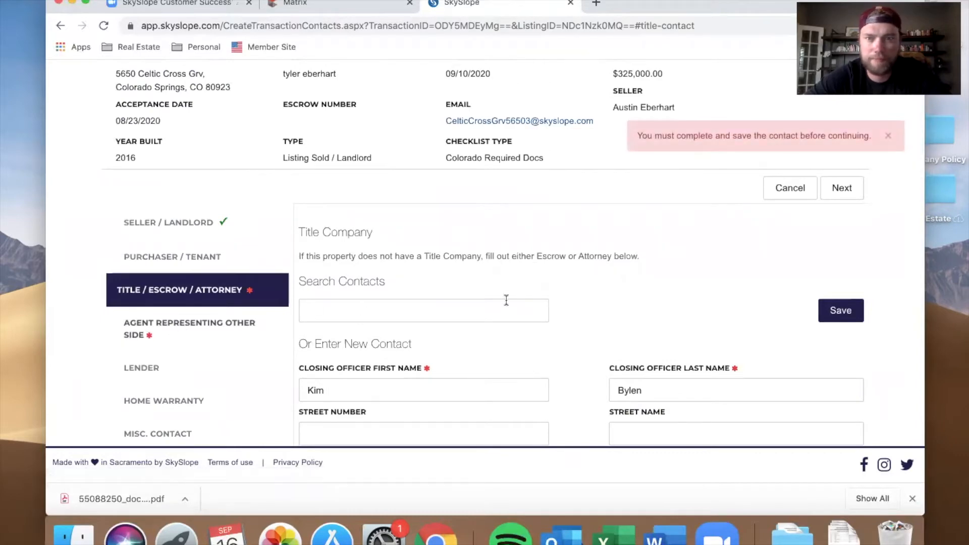
scroll(550, 325, down, 2)
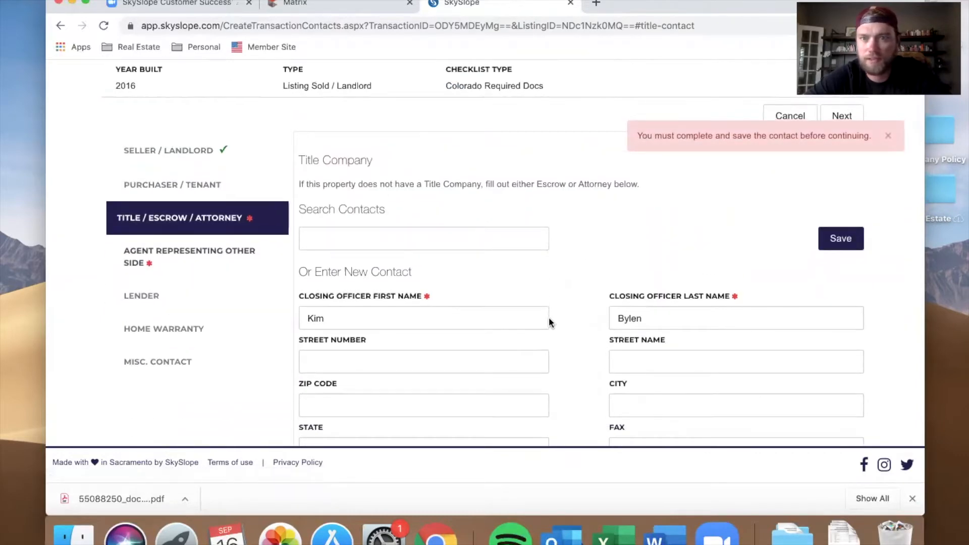
click(848, 242)
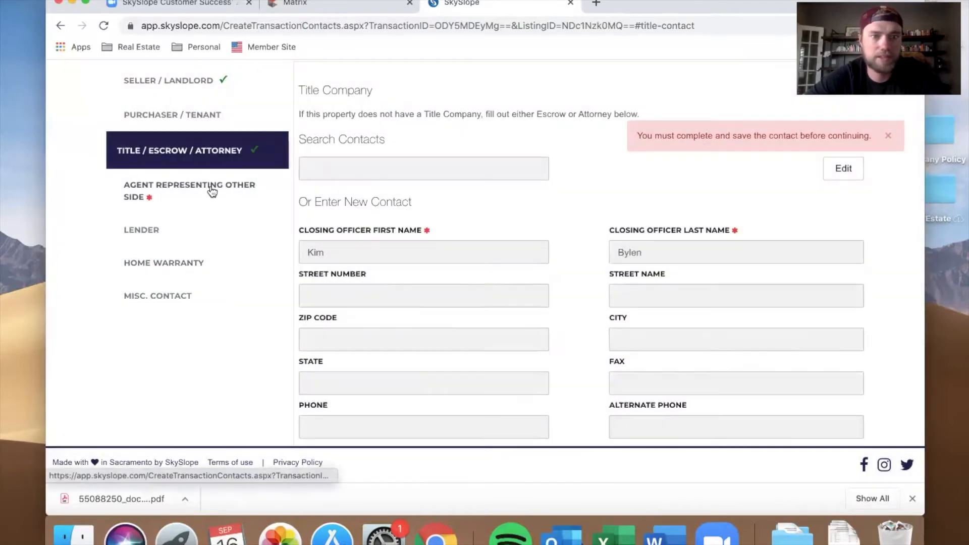
Step: Open the Agent Representing Other Side section and enter the agent's first and last name
click(212, 191)
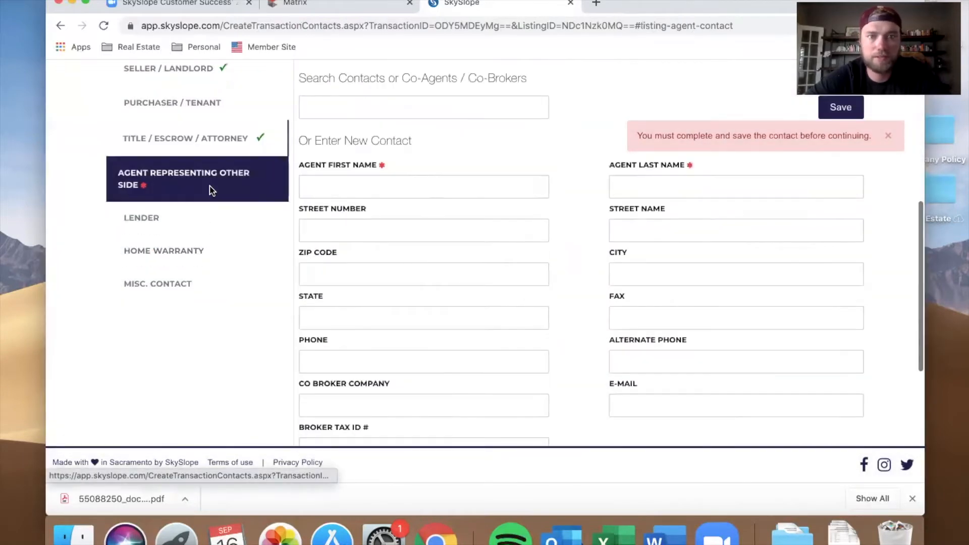
click(379, 187)
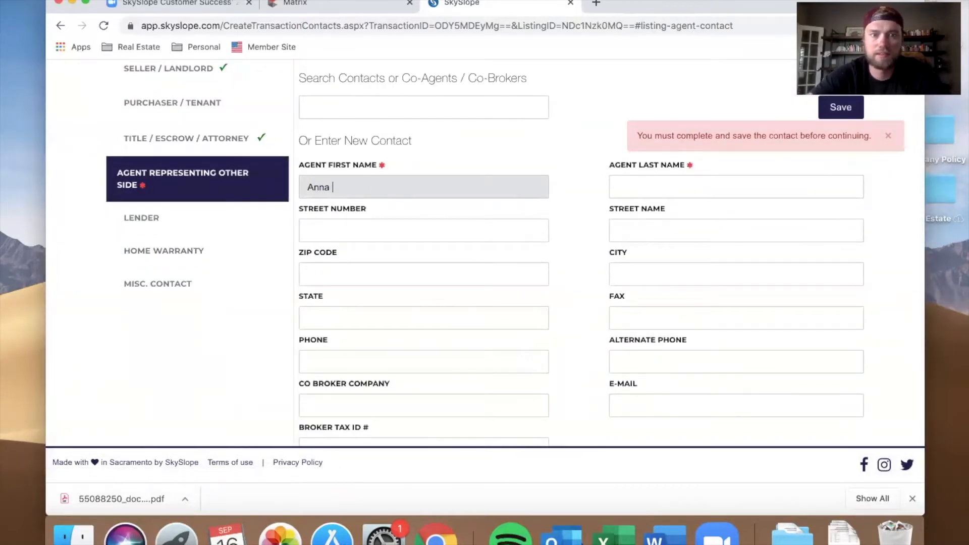
key(Tab)
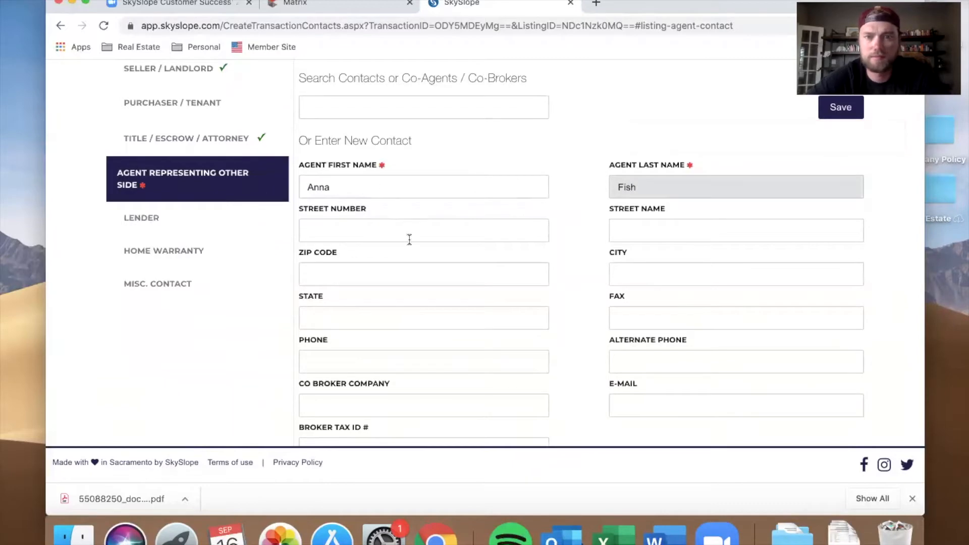
Step: Save the other-side agent contact and submit the transaction contacts
scroll(409, 239, down, 5)
scroll(409, 240, up, 8)
click(837, 254)
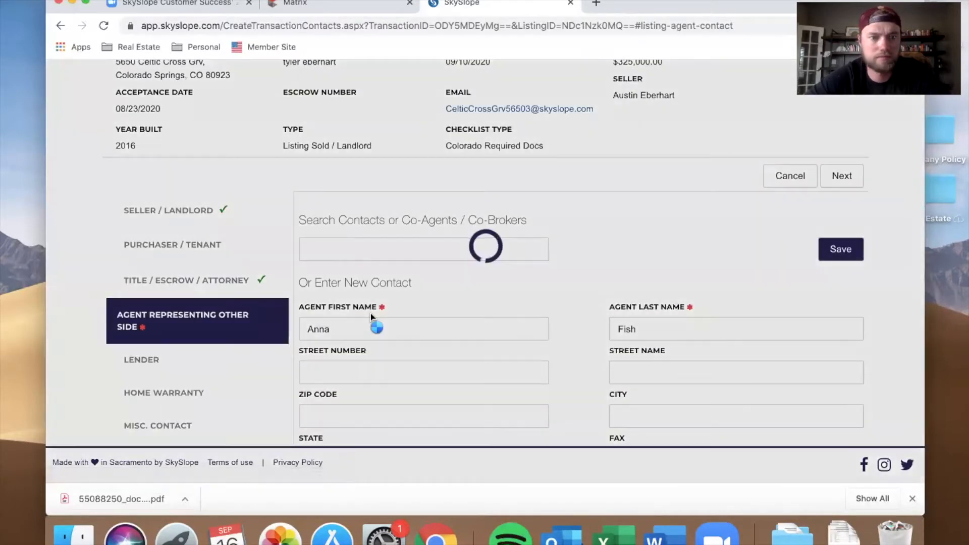
scroll(448, 323, down, 3)
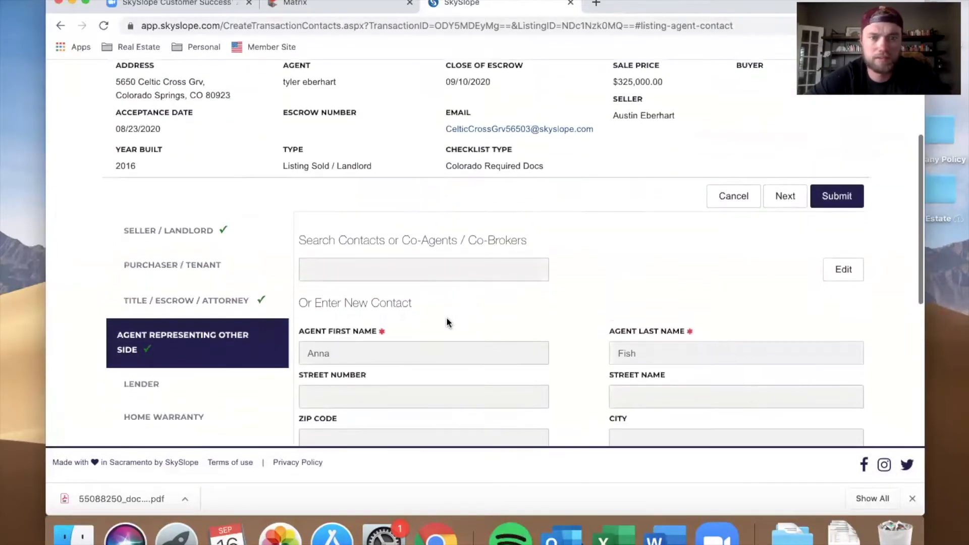
click(838, 196)
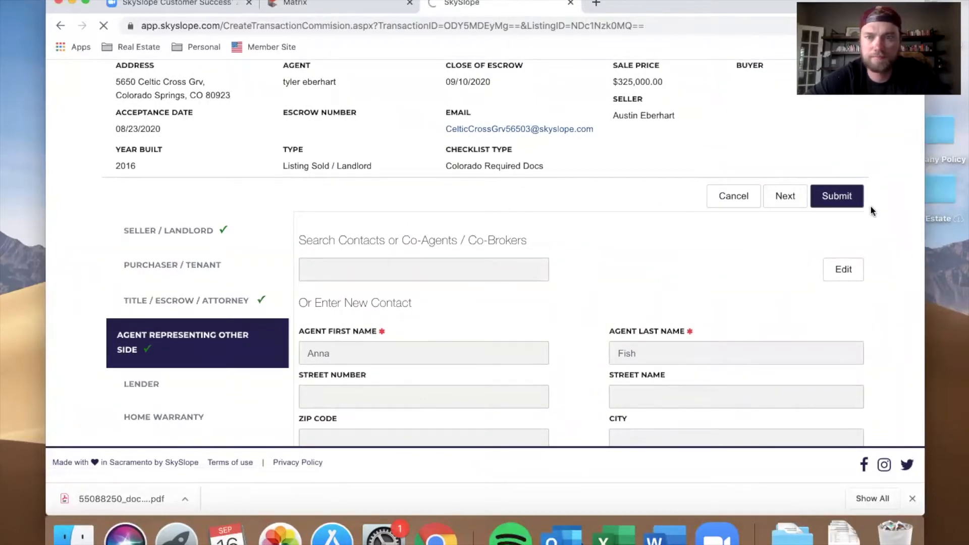
Step: Review the commission page's deposit, referral type options and commission split fields
scroll(383, 379, down, 2)
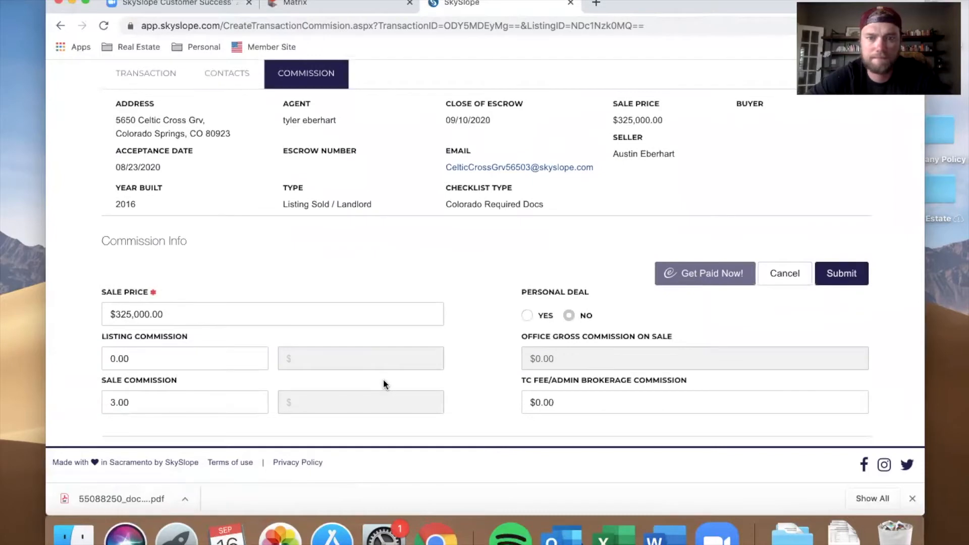
scroll(580, 278, down, 2)
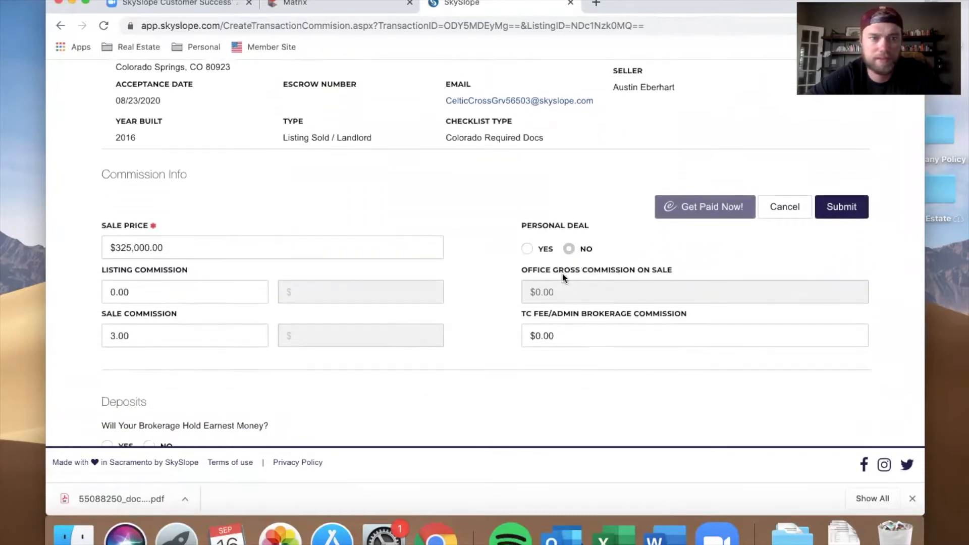
scroll(323, 305, down, 1)
scroll(372, 279, down, 2)
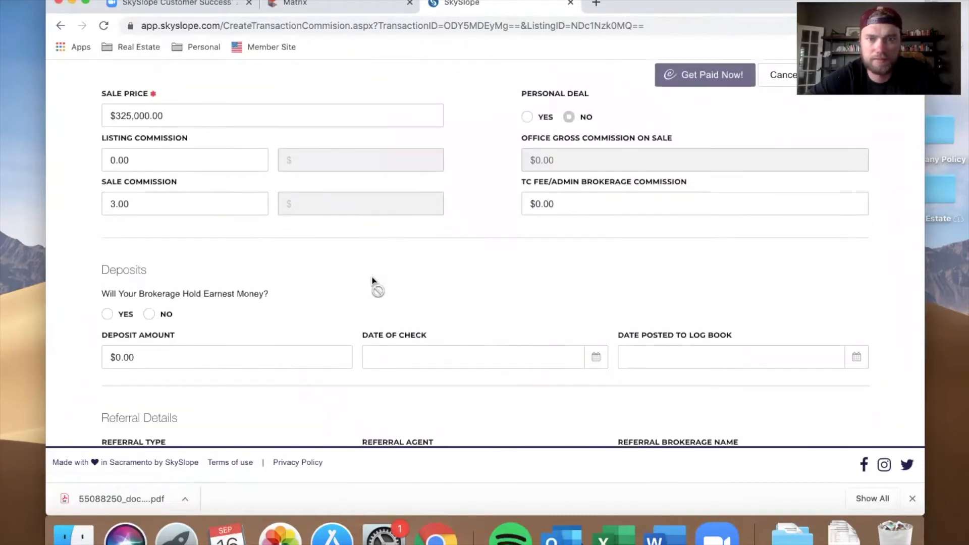
scroll(373, 282, down, 4)
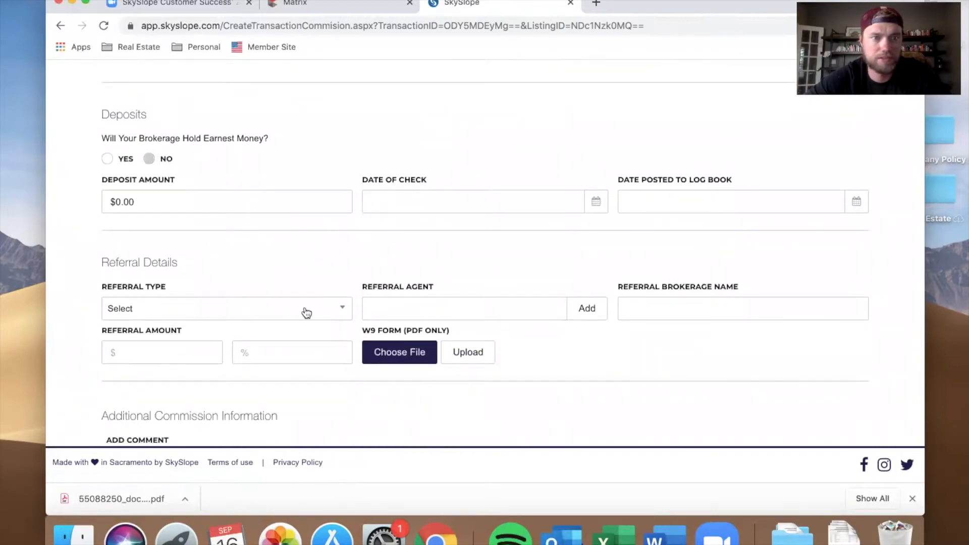
scroll(306, 313, down, 3)
click(292, 191)
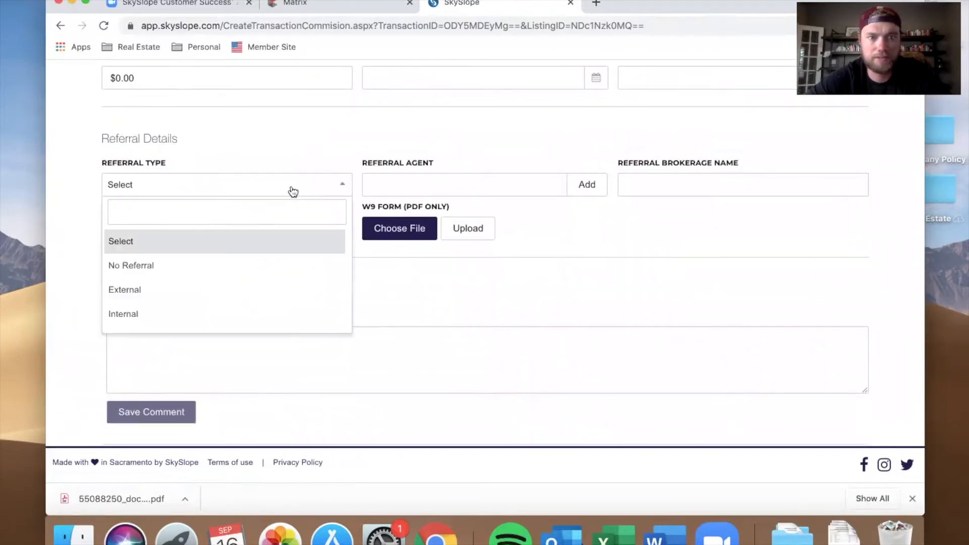
click(293, 190)
click(264, 179)
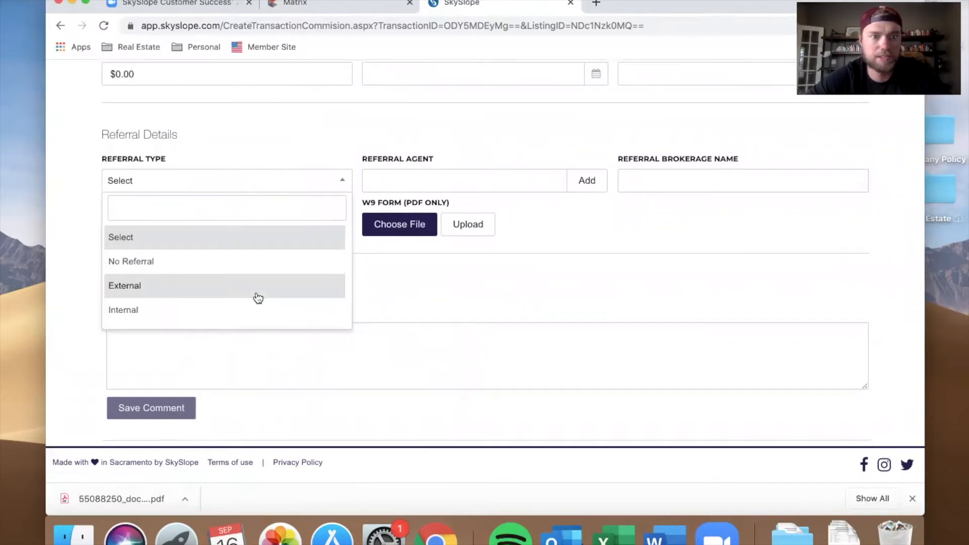
scroll(310, 273, down, 1)
click(593, 210)
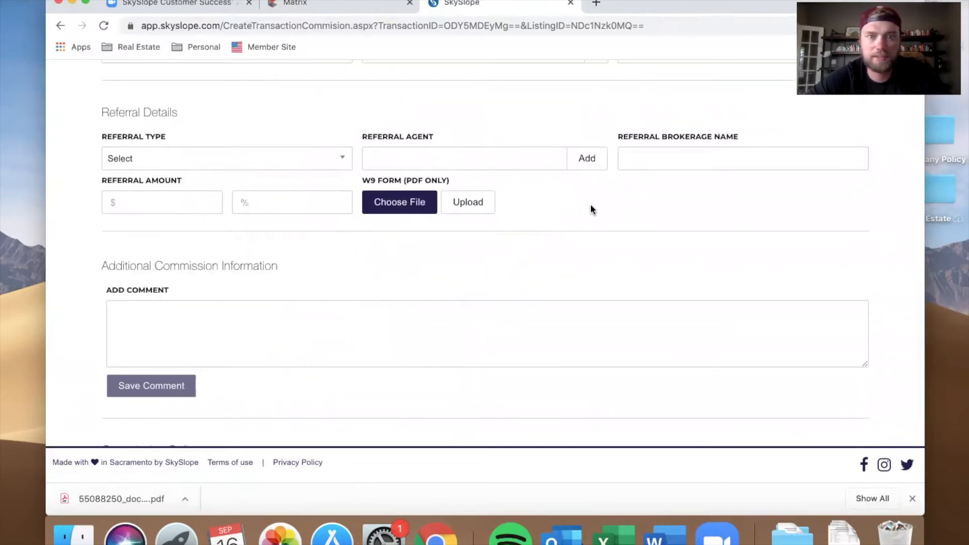
scroll(523, 335, down, 5)
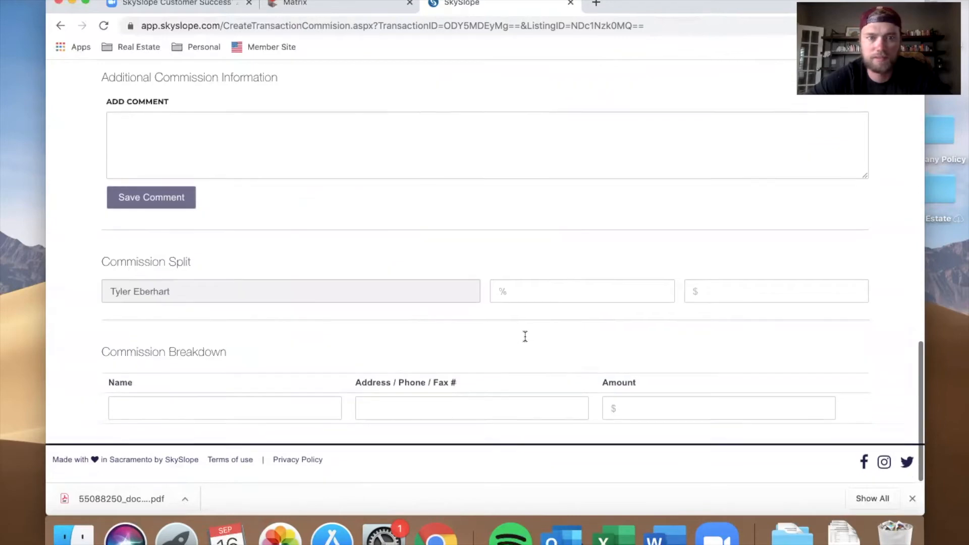
Step: Submit the commission page without changes
click(545, 286)
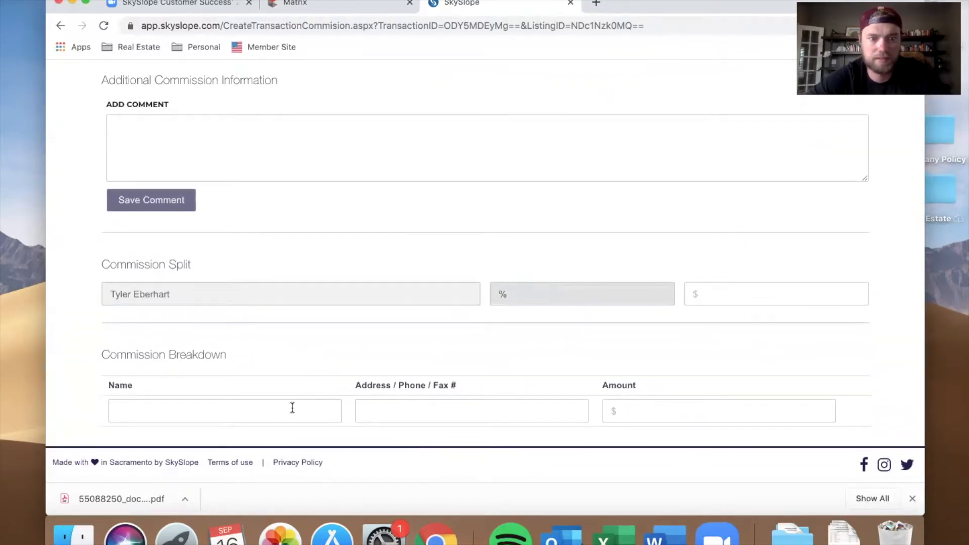
scroll(429, 419, up, 10)
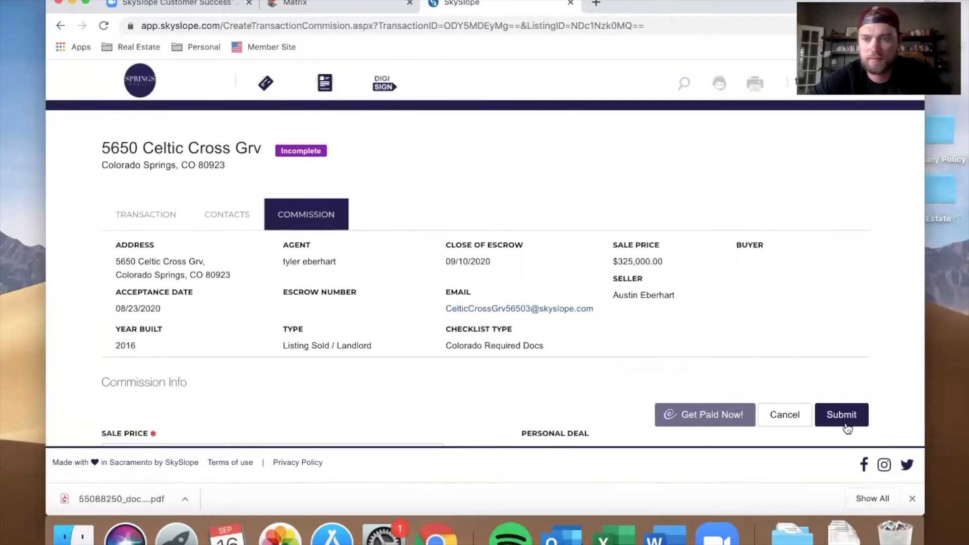
click(842, 415)
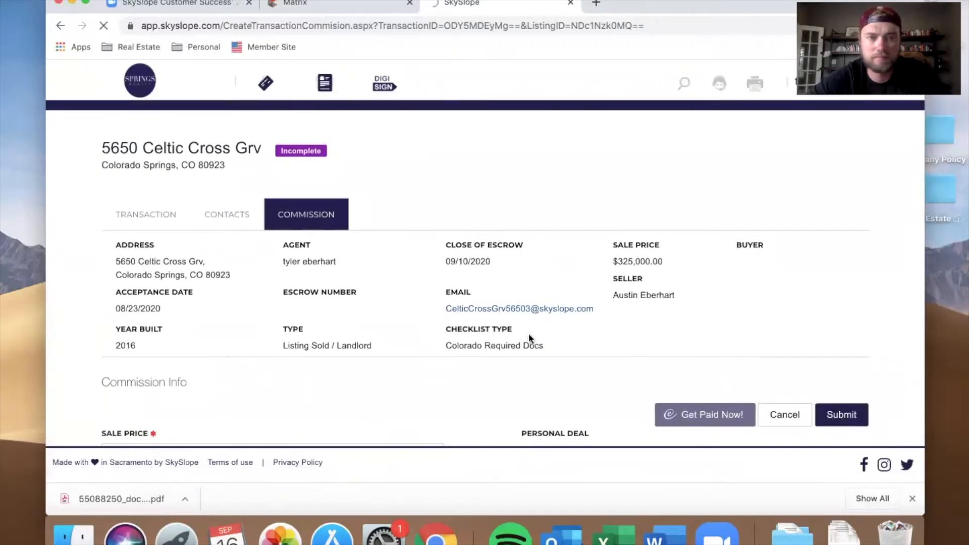
Step: Place a Finder window of the downloaded documents beside the sales documentation checklist
scroll(472, 354, down, 5)
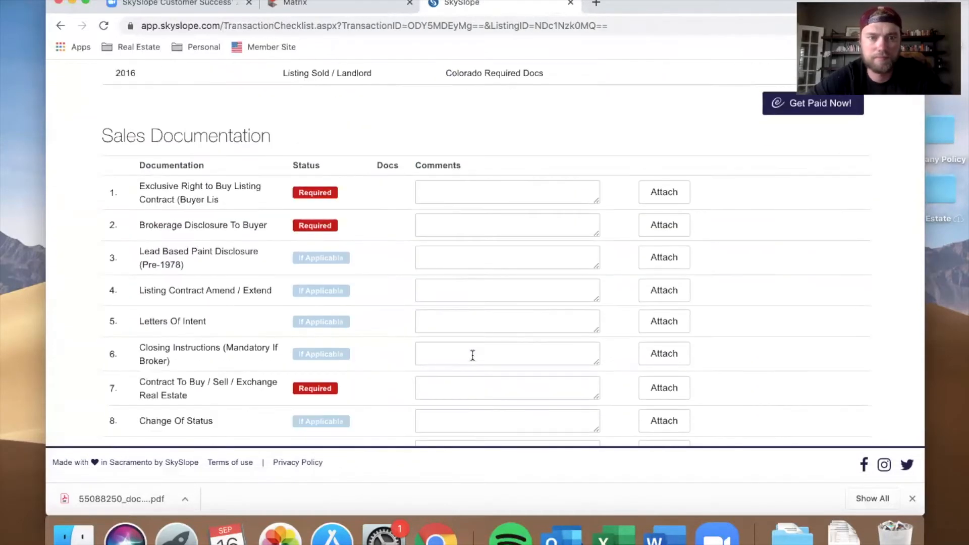
scroll(472, 355, down, 1)
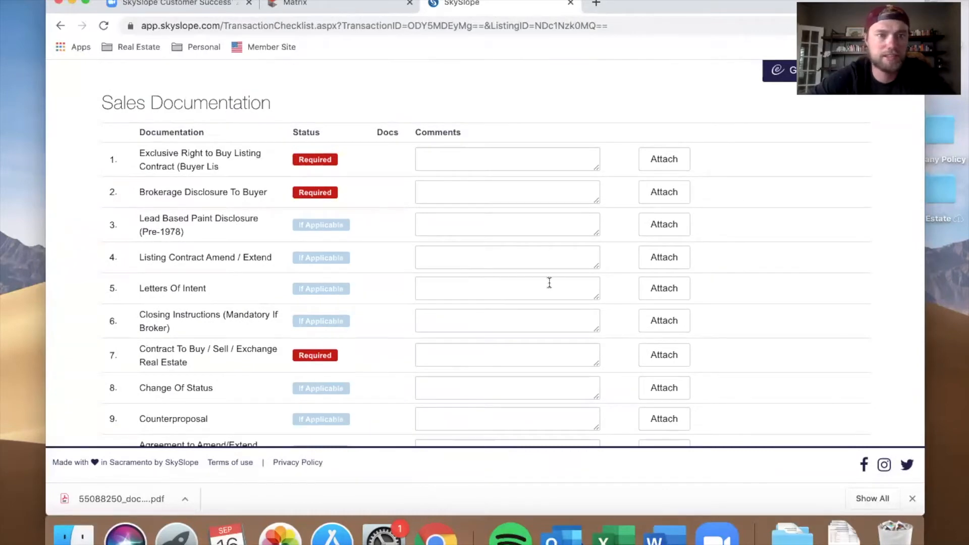
drag(690, 13, 634, 14)
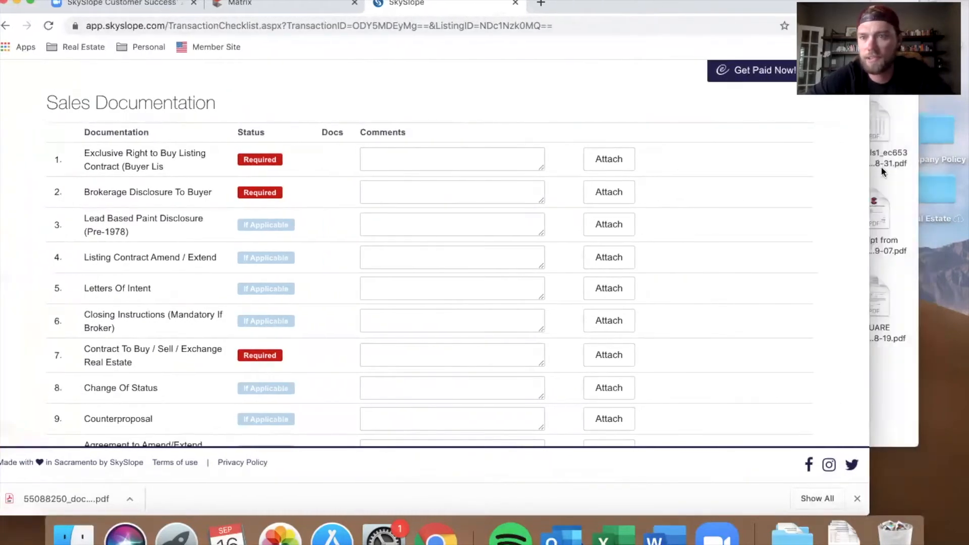
click(893, 179)
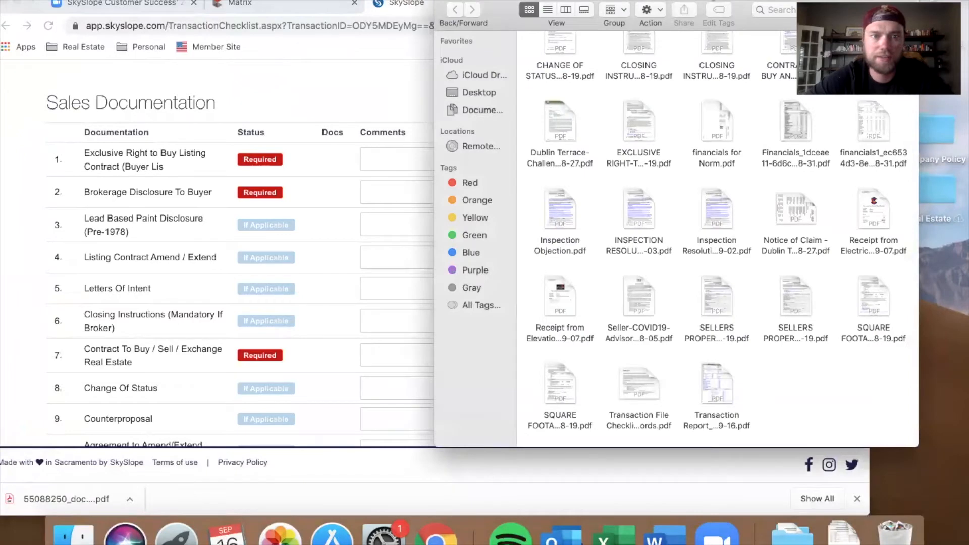
drag(823, 3, 945, 3)
scroll(655, 112, up, 5)
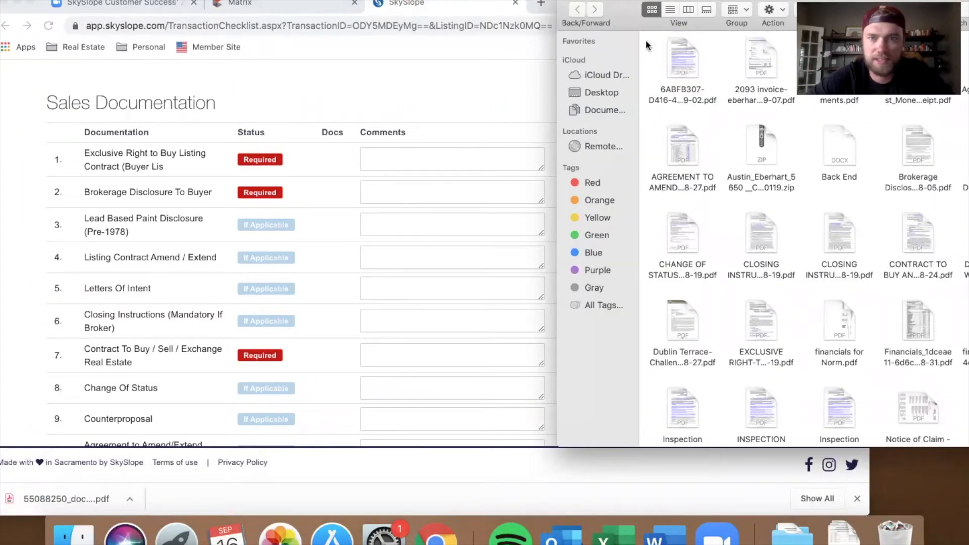
drag(728, 1, 624, 5)
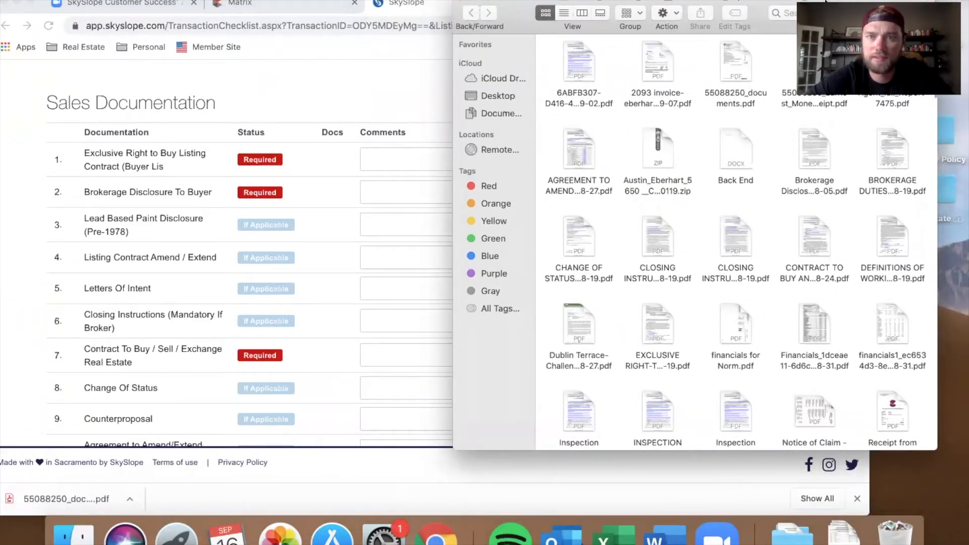
drag(839, 1, 781, 1)
Step: Open the 6ABFB307 PDF to check which document it is, then close it
double_click(520, 70)
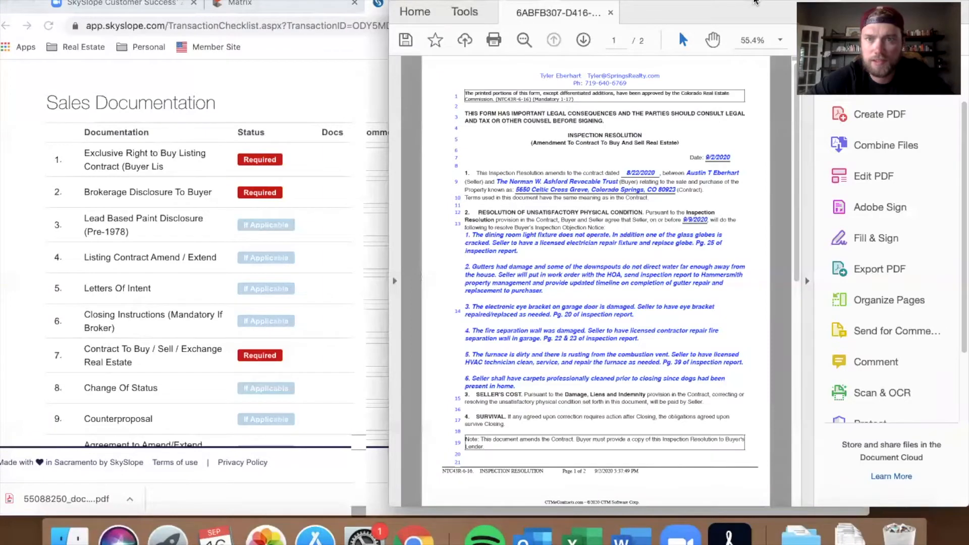
double_click(755, 3)
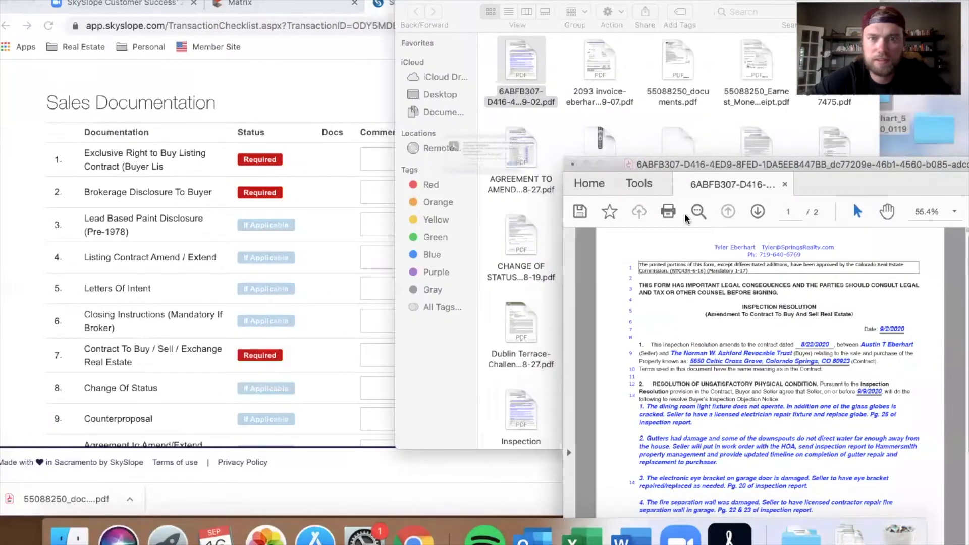
click(572, 165)
click(440, 197)
Step: Upload the 6ABFB307 PDF onto the Inspection Resolution item of the checklist
scroll(290, 299, down, 10)
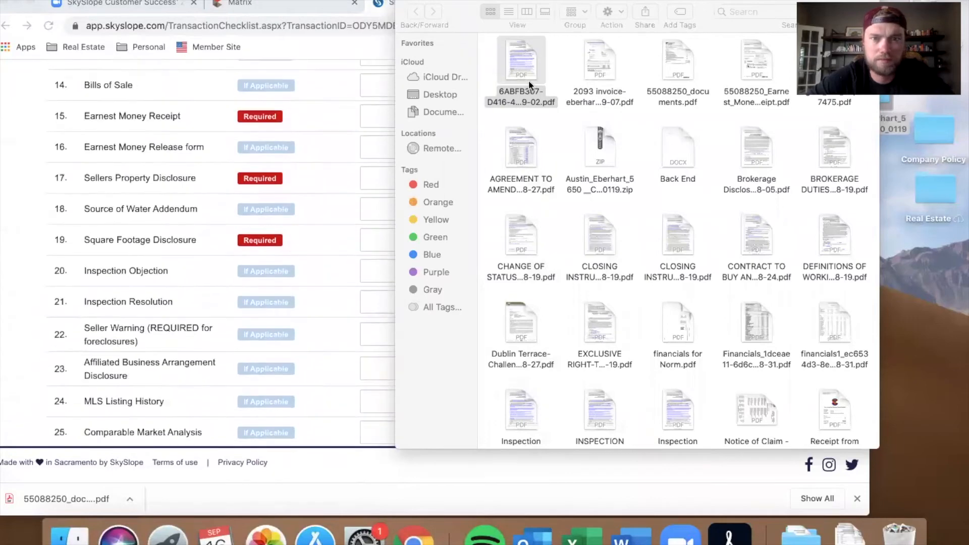
drag(522, 77, 357, 307)
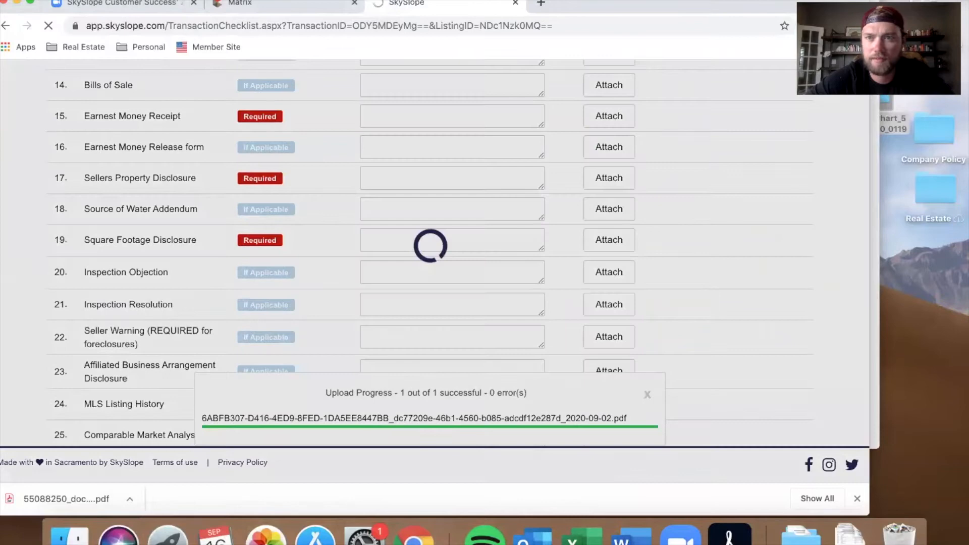
Step: Try to upload another downloaded PDF from the Finder window onto the Inspection Resolution checklist item
click(875, 75)
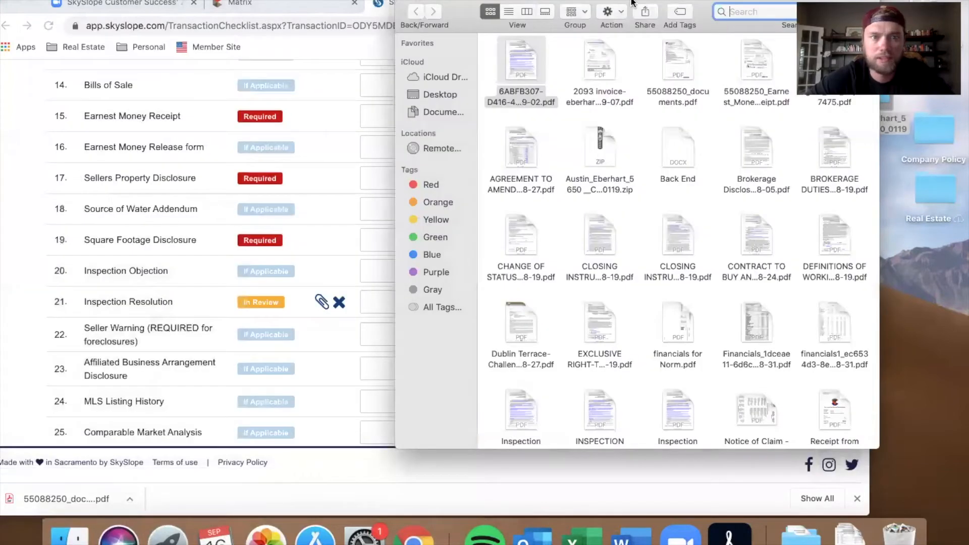
drag(631, 2, 771, 2)
drag(730, 76, 428, 305)
drag(878, 0, 808, 1)
drag(748, 63, 406, 298)
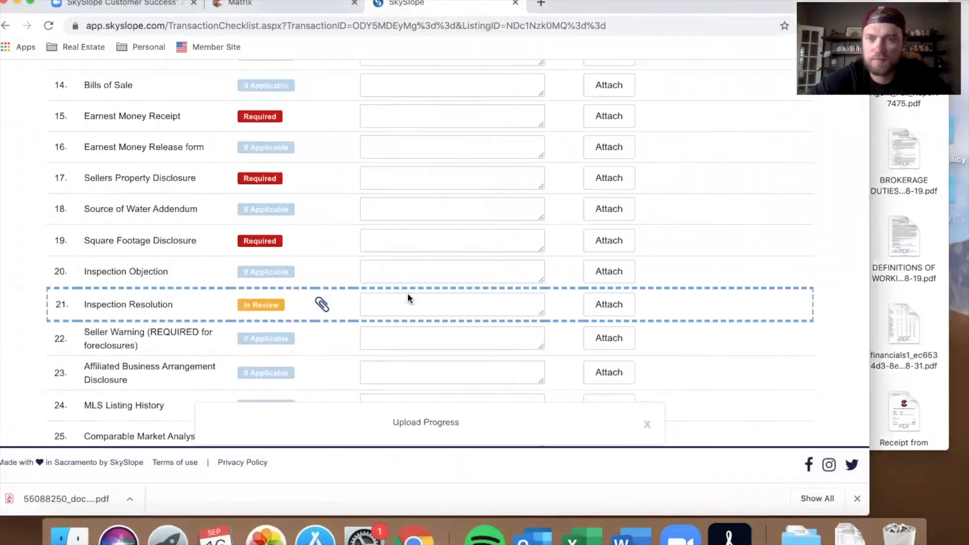
click(869, 113)
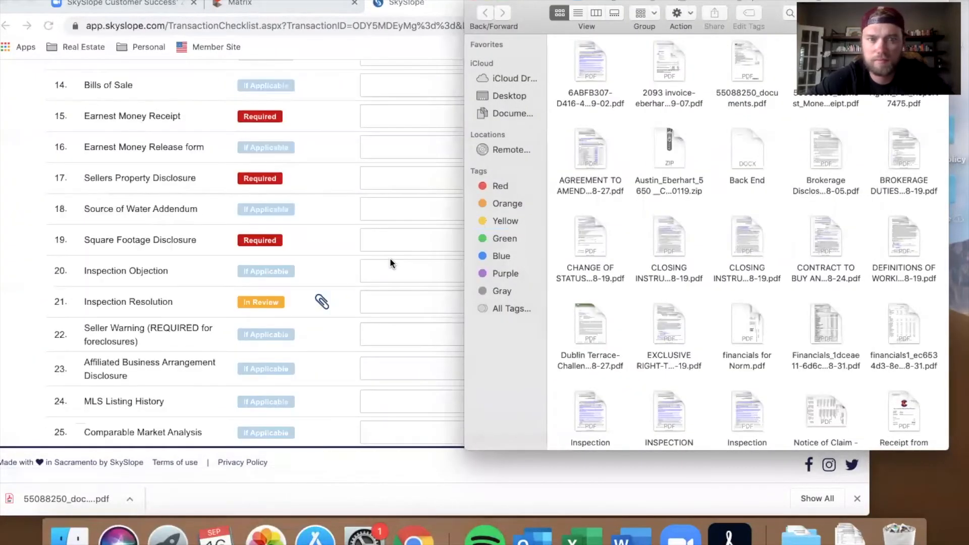
scroll(392, 263, up, 1)
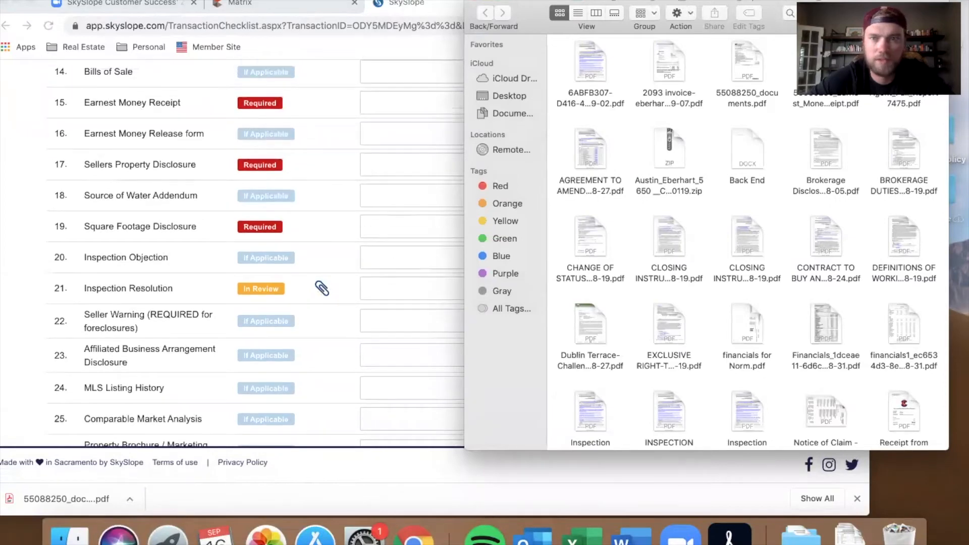
drag(826, 101, 342, 108)
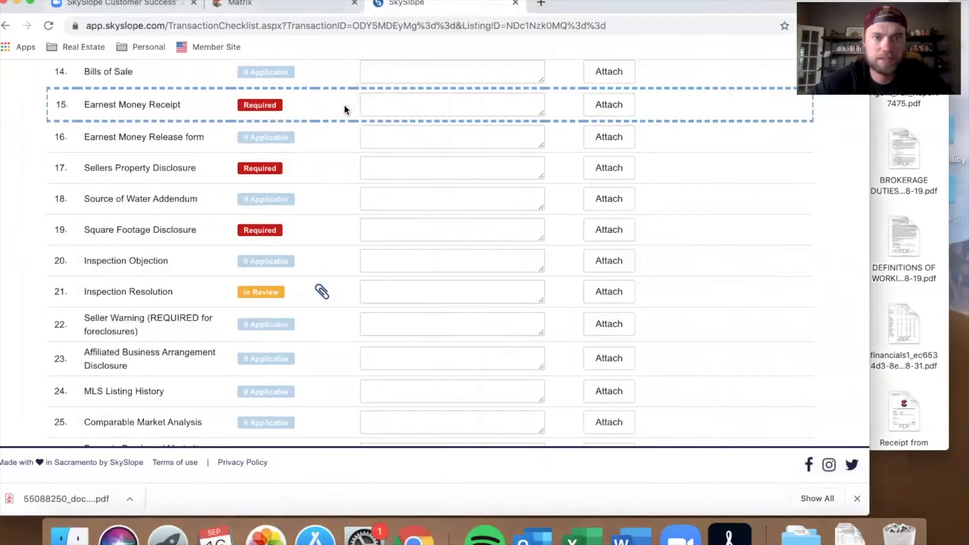
click(880, 138)
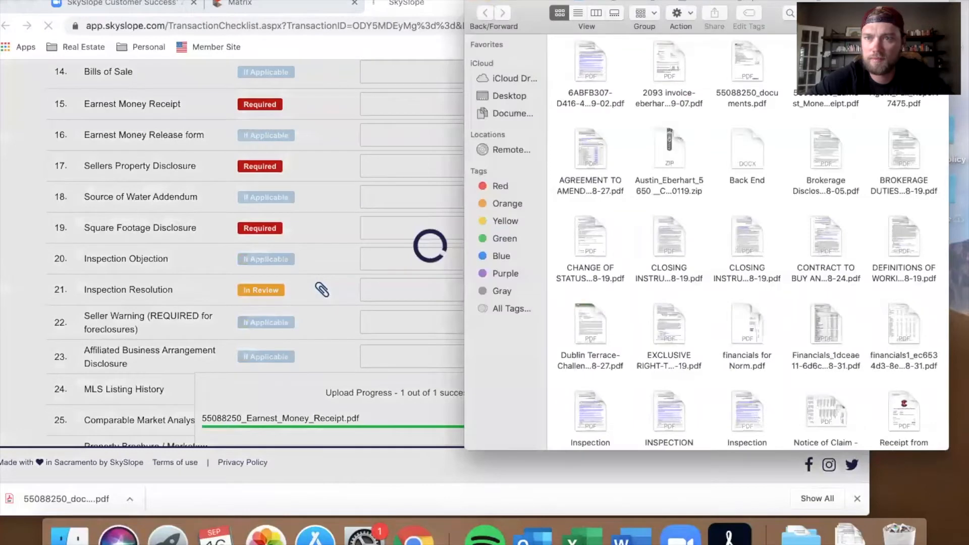
Step: Upload the 7475 PDF onto the MLS Listing History checklist item
drag(848, 5, 790, 4)
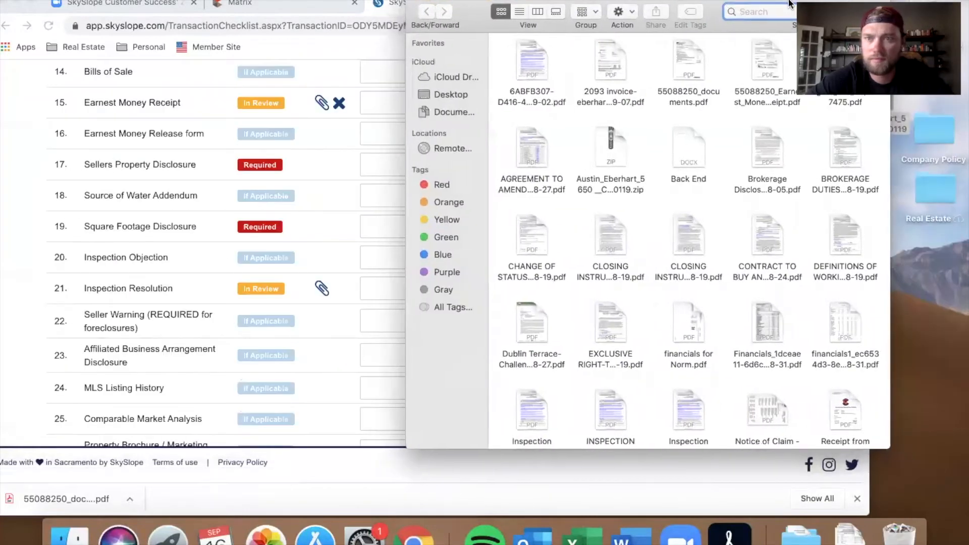
scroll(342, 198, up, 8)
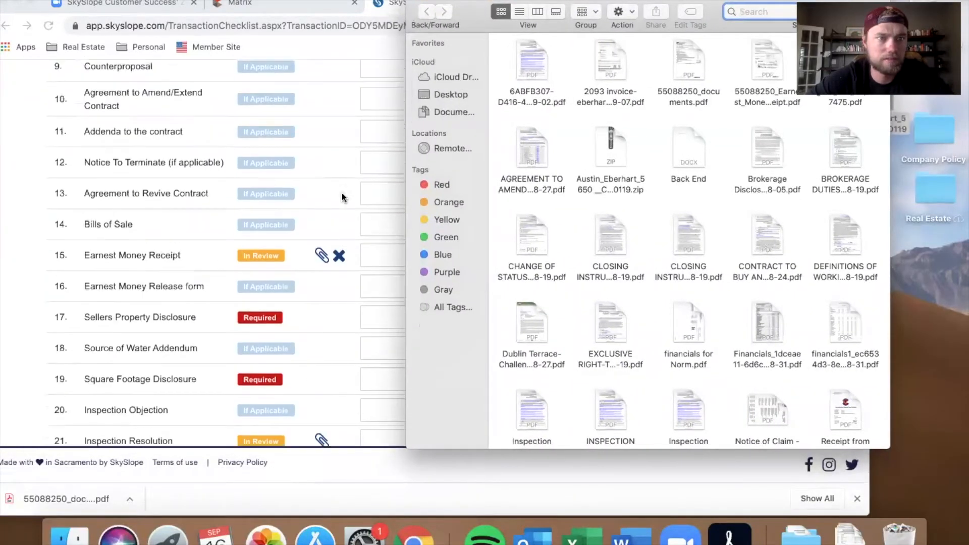
scroll(341, 197, down, 8)
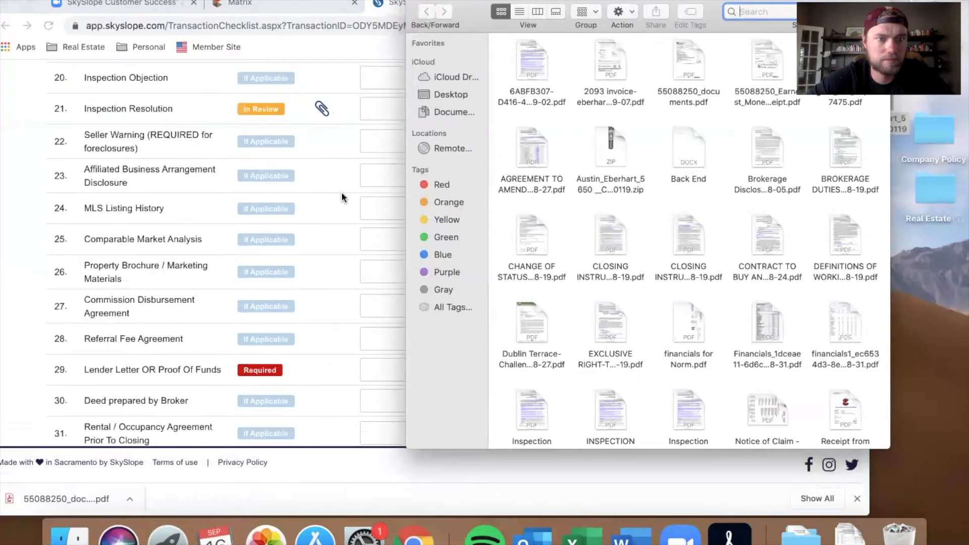
drag(846, 86, 311, 218)
click(884, 153)
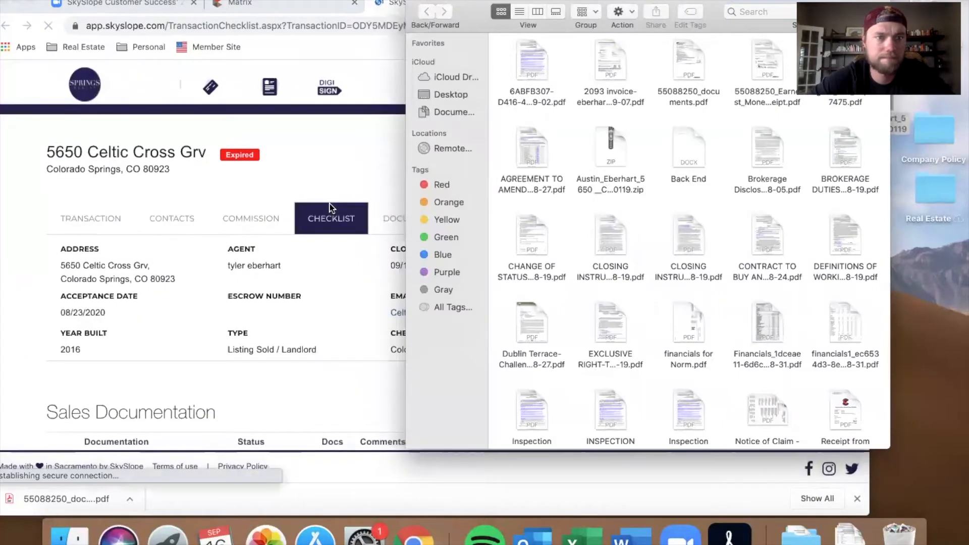
Step: Upload the AGREEMENT TO AMEND-EXTEND CONTRACT PDF onto the Addenda to the contract checklist item
scroll(329, 207, up, 2)
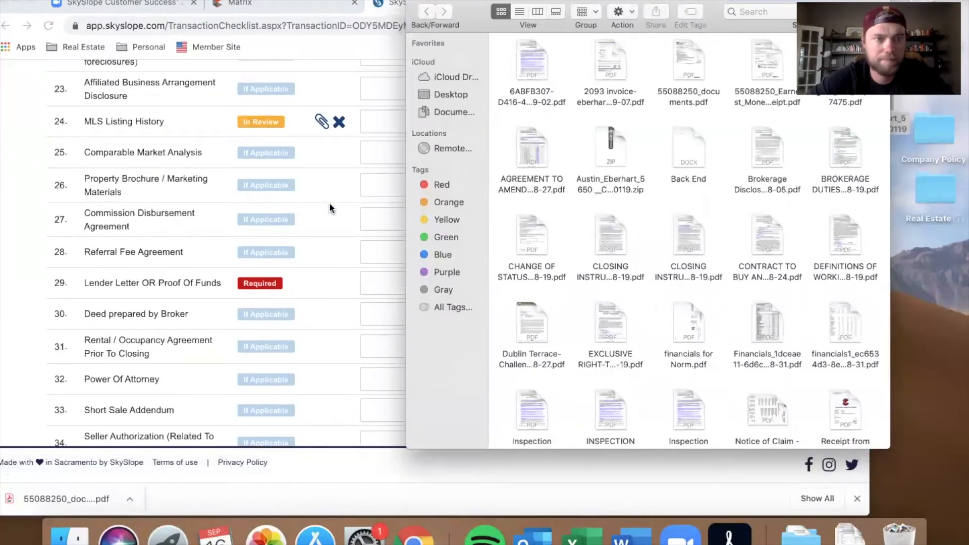
scroll(330, 207, down, 5)
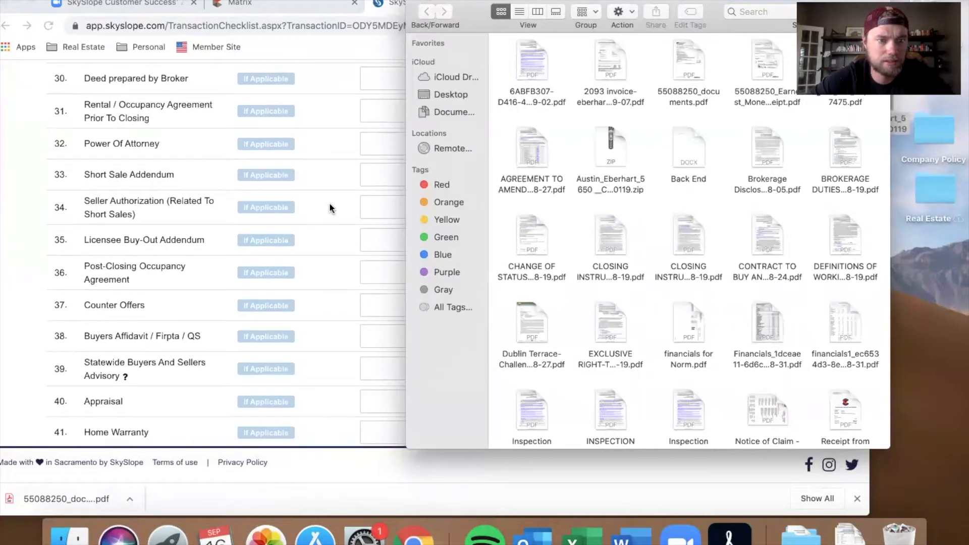
scroll(329, 207, up, 7)
scroll(330, 206, up, 12)
scroll(330, 204, up, 4)
scroll(329, 207, up, 2)
scroll(329, 207, up, 2)
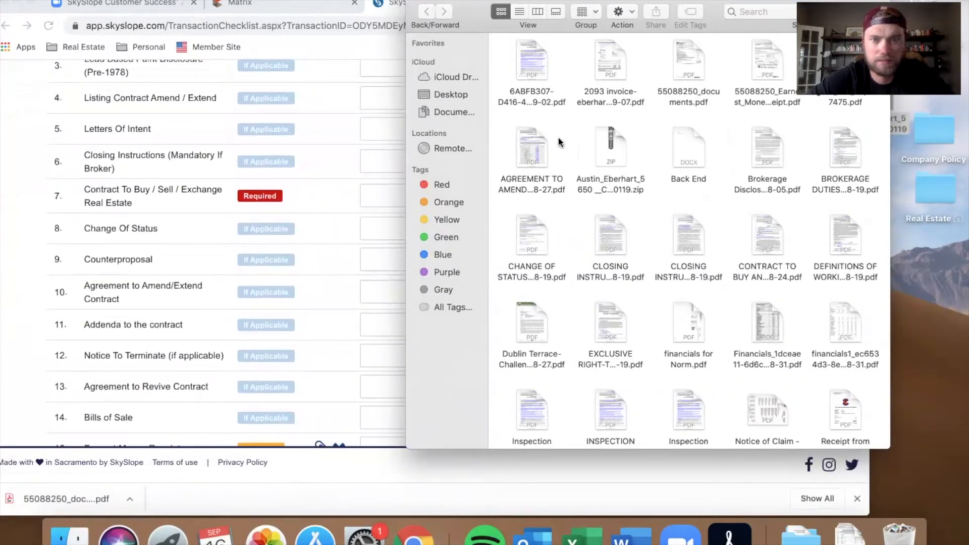
drag(538, 159, 345, 324)
click(883, 160)
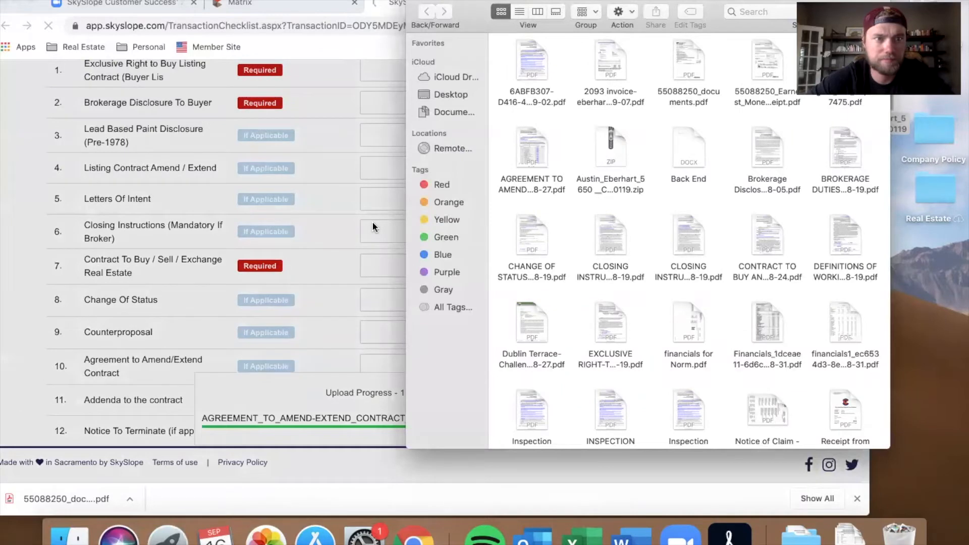
Step: Upload the Brokerage Disclosure to Seller and BROKERAGE DUTIES DISCLOSURE PDFs onto the Brokerage Disclosure To Buyer item
scroll(372, 226, up, 5)
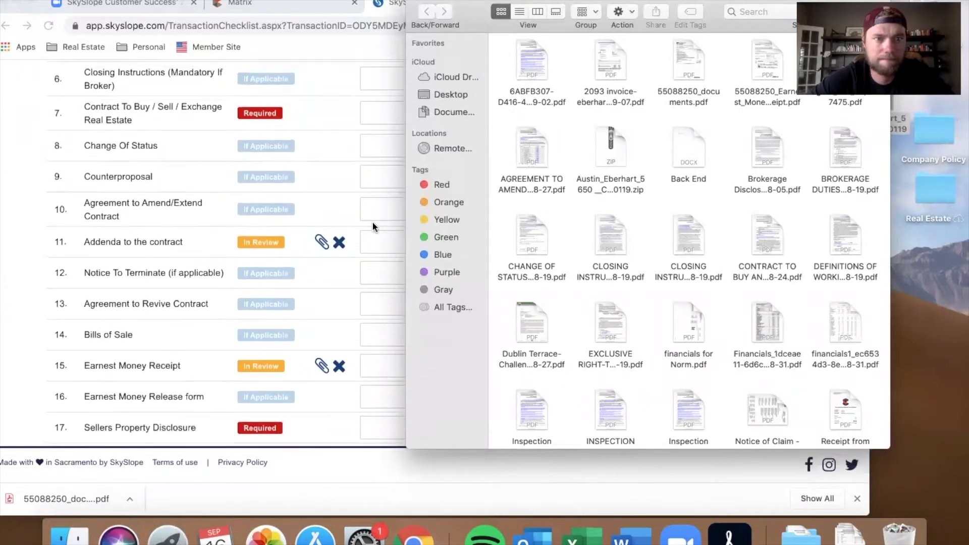
scroll(371, 221, up, 3)
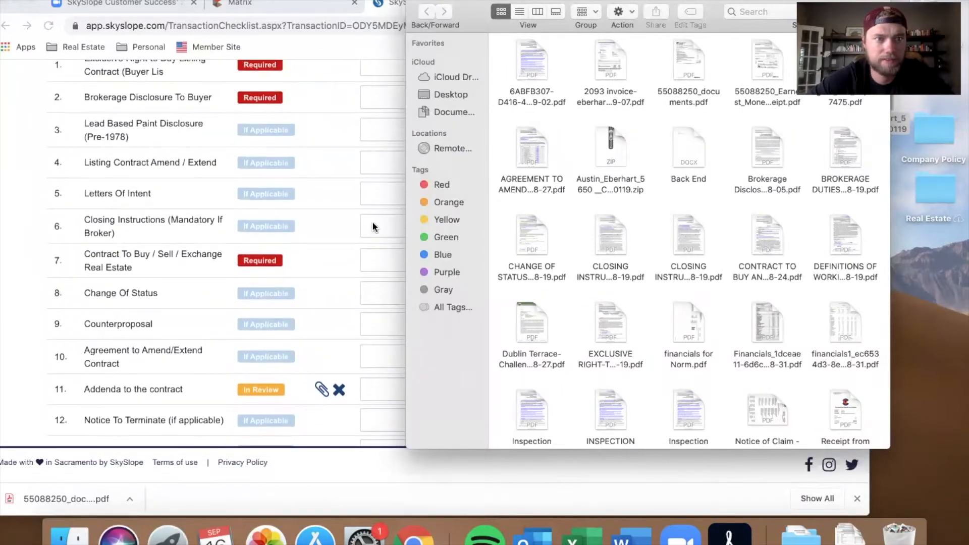
drag(771, 147, 353, 135)
click(836, 117)
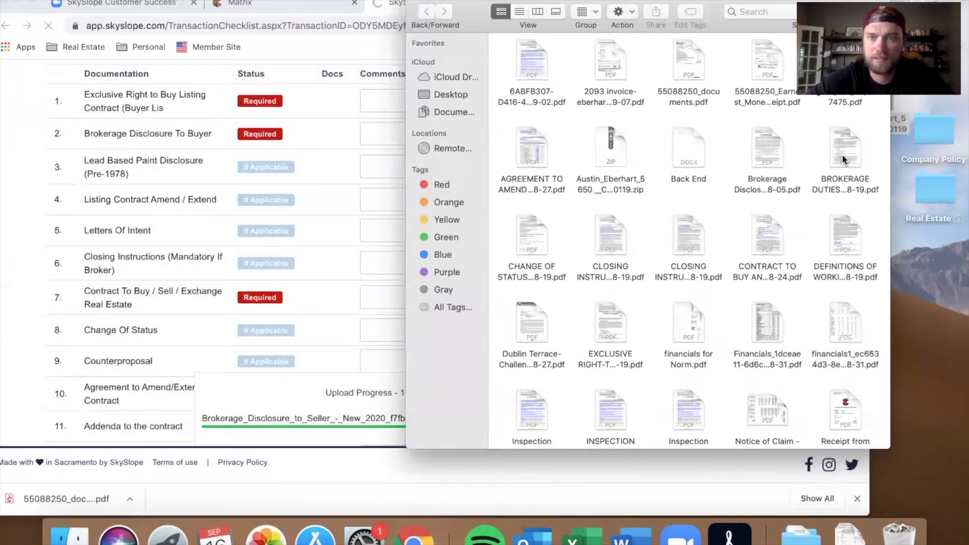
drag(843, 159, 371, 145)
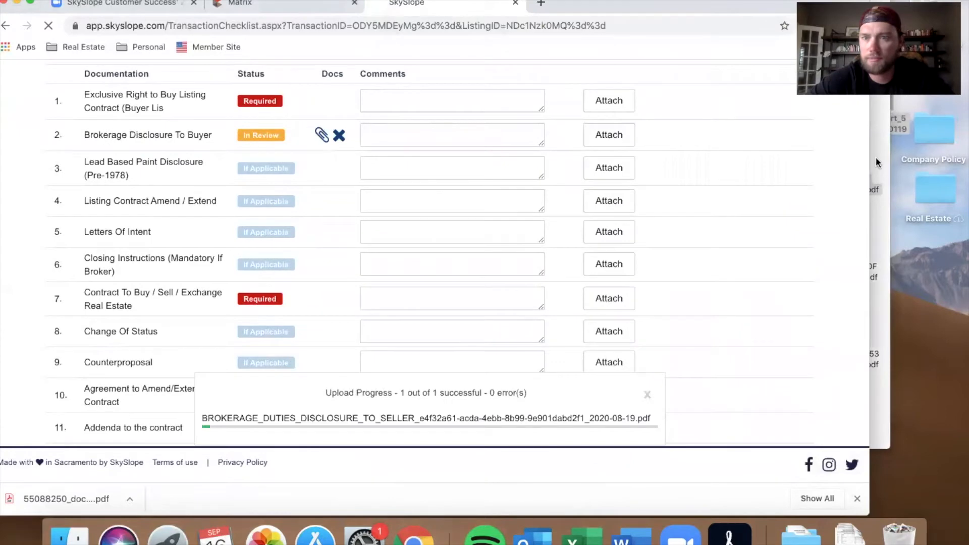
Step: Upload the CHANGE OF STATUS PDF onto the Change Of Status checklist item
click(876, 159)
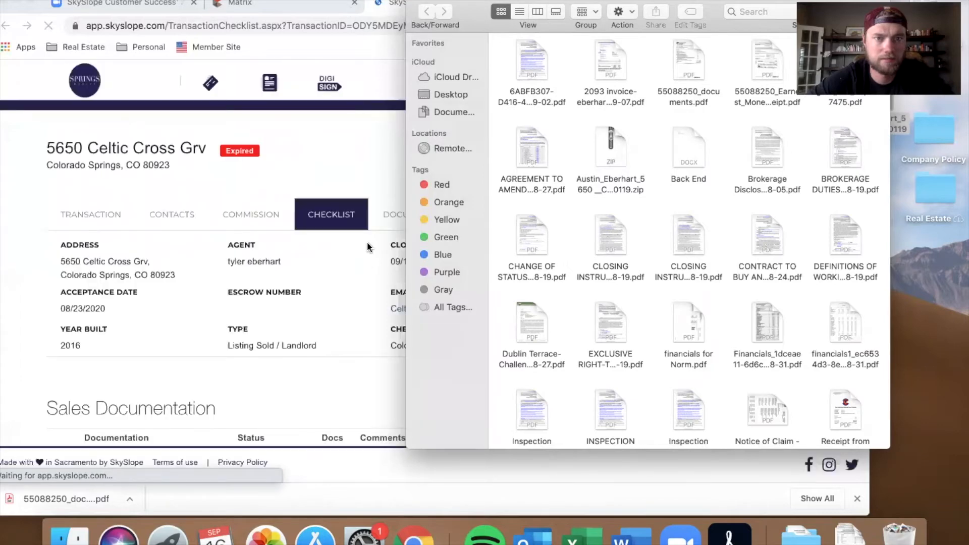
scroll(367, 246, down, 2)
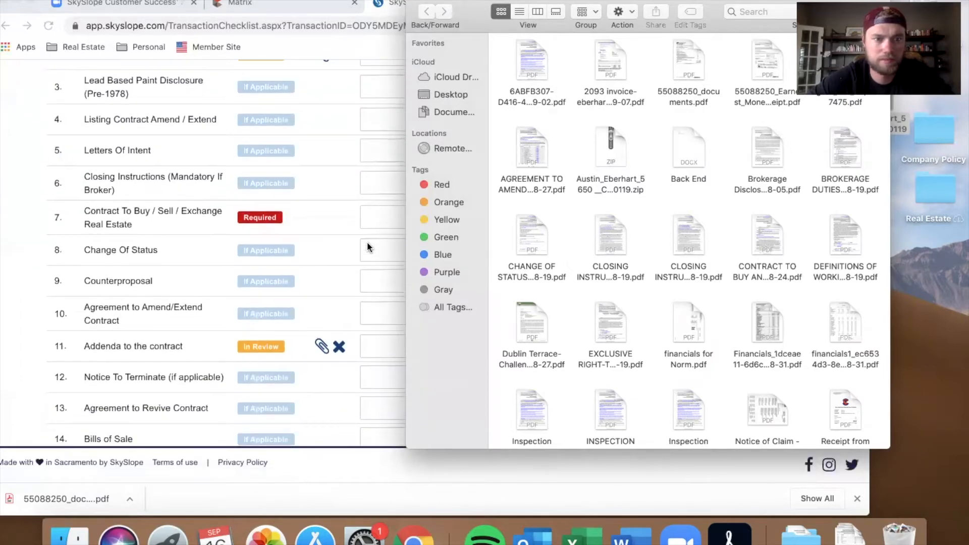
drag(538, 244, 313, 259)
click(890, 130)
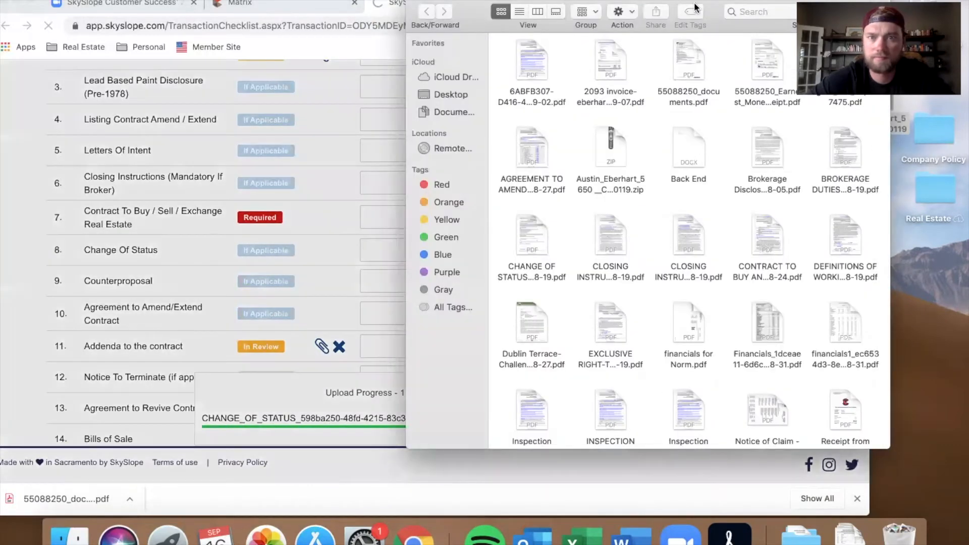
Step: Move the Finder window aside and scroll through the whole checklist to review which items have documents attached
drag(696, 2, 890, 0)
scroll(399, 328, down, 4)
scroll(399, 328, down, 8)
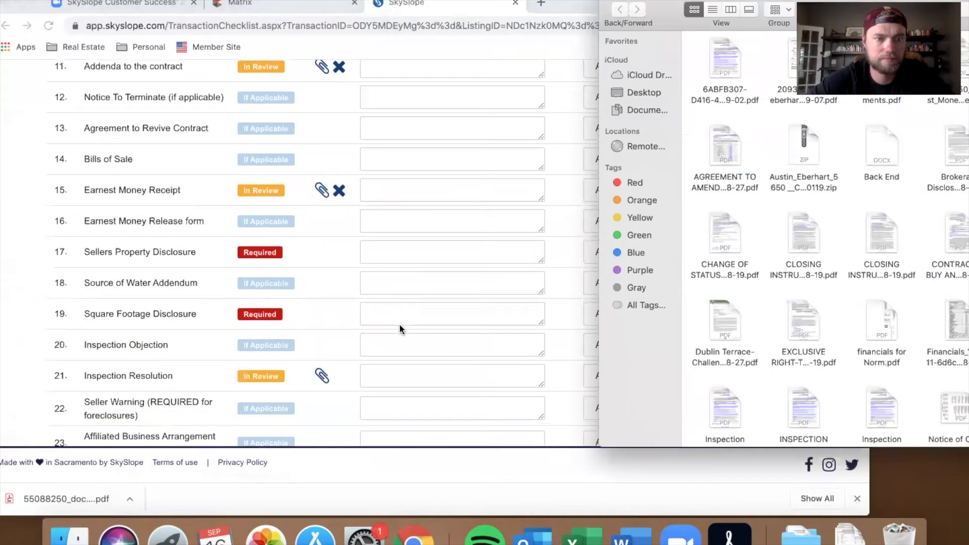
scroll(400, 326, down, 8)
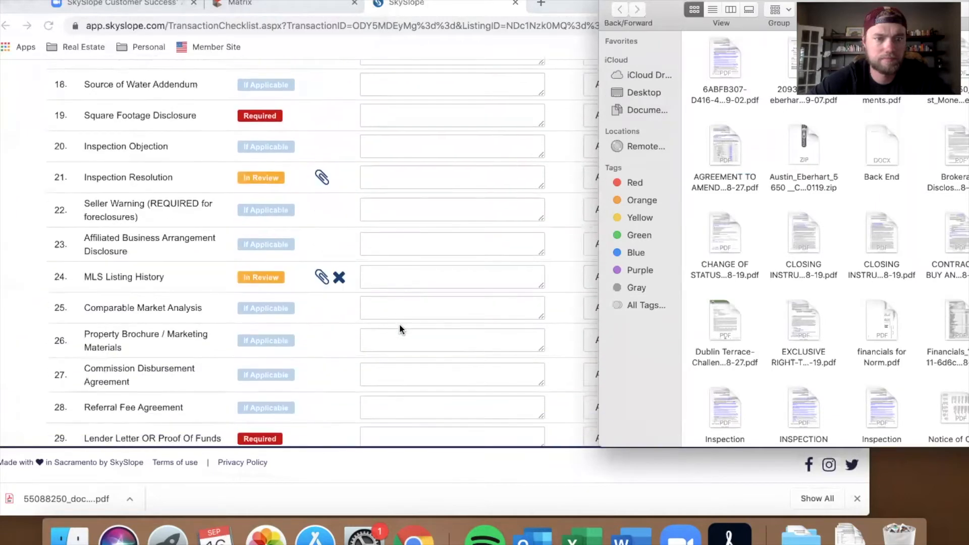
scroll(399, 329, down, 13)
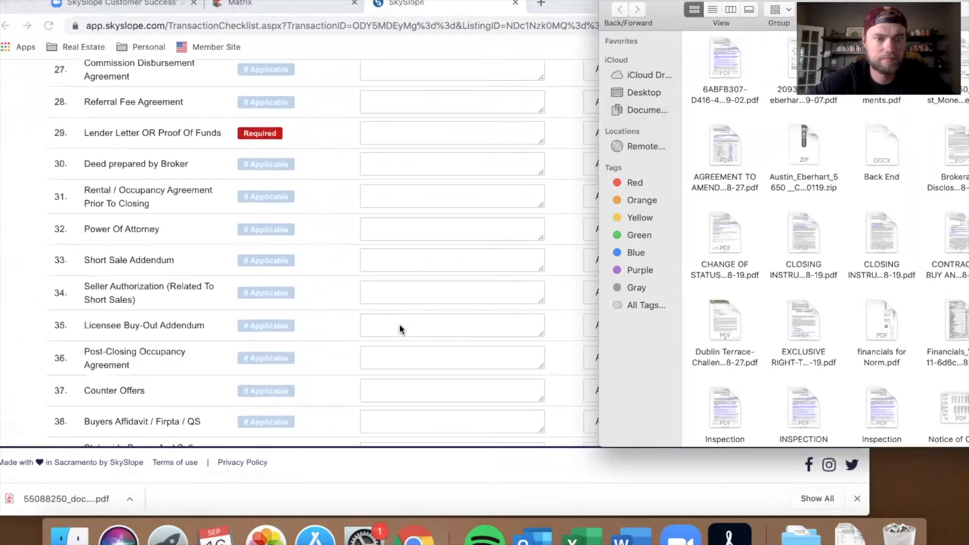
scroll(399, 329, down, 6)
scroll(398, 329, up, 7)
scroll(399, 327, up, 20)
scroll(399, 327, down, 16)
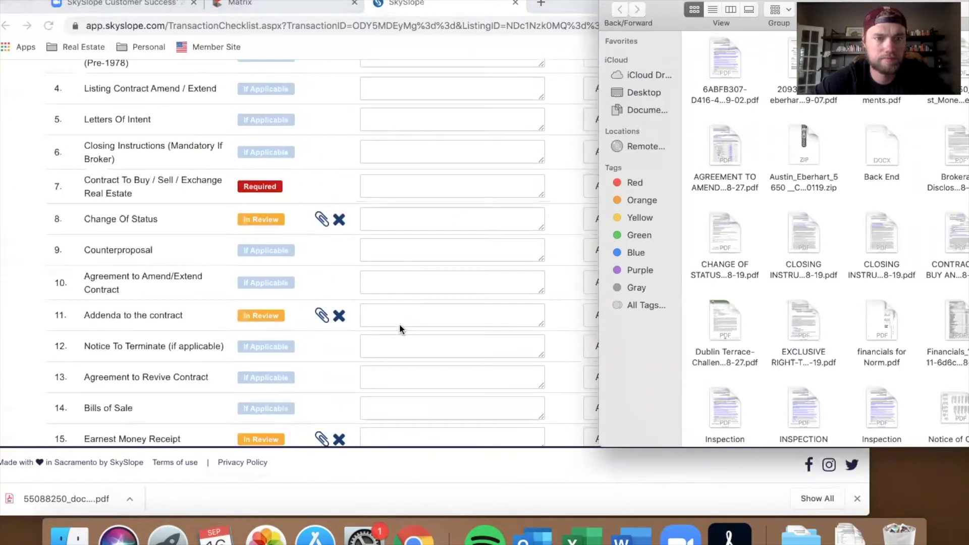
scroll(399, 327, up, 2)
scroll(400, 329, up, 1)
scroll(399, 329, down, 10)
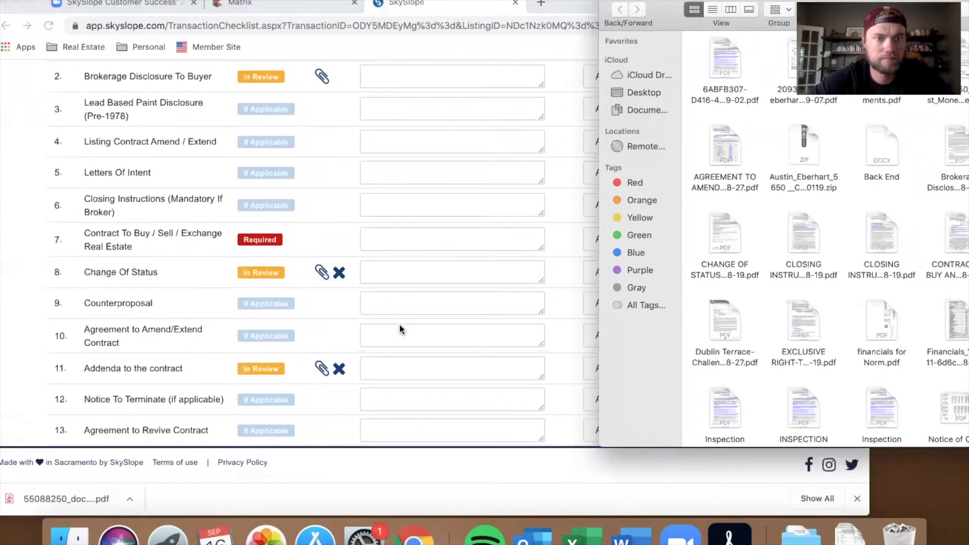
scroll(399, 329, down, 2)
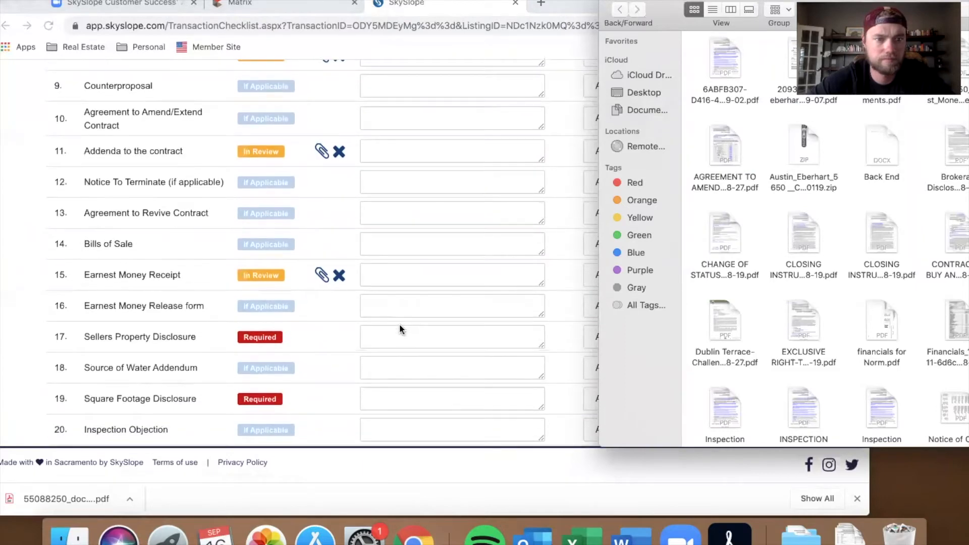
scroll(399, 330, down, 3)
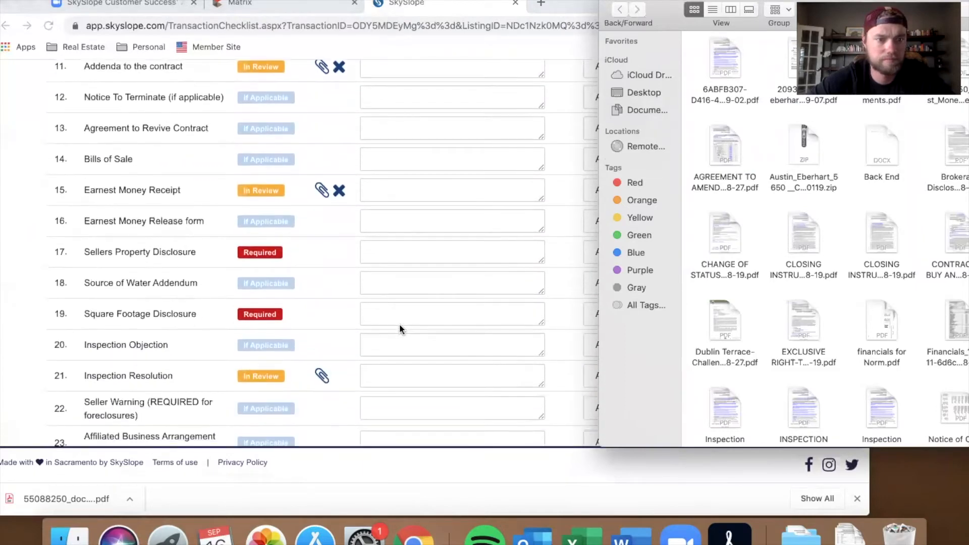
scroll(399, 329, down, 5)
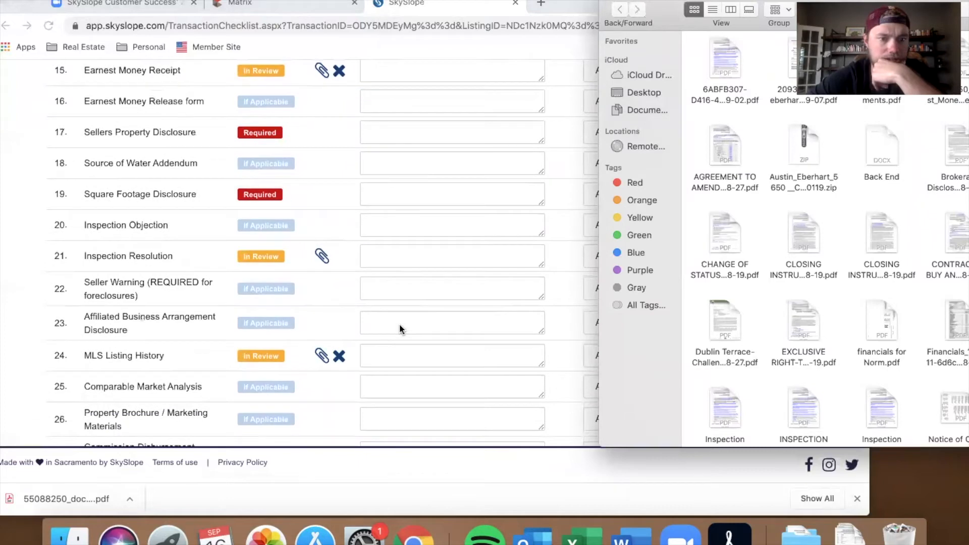
scroll(399, 329, down, 9)
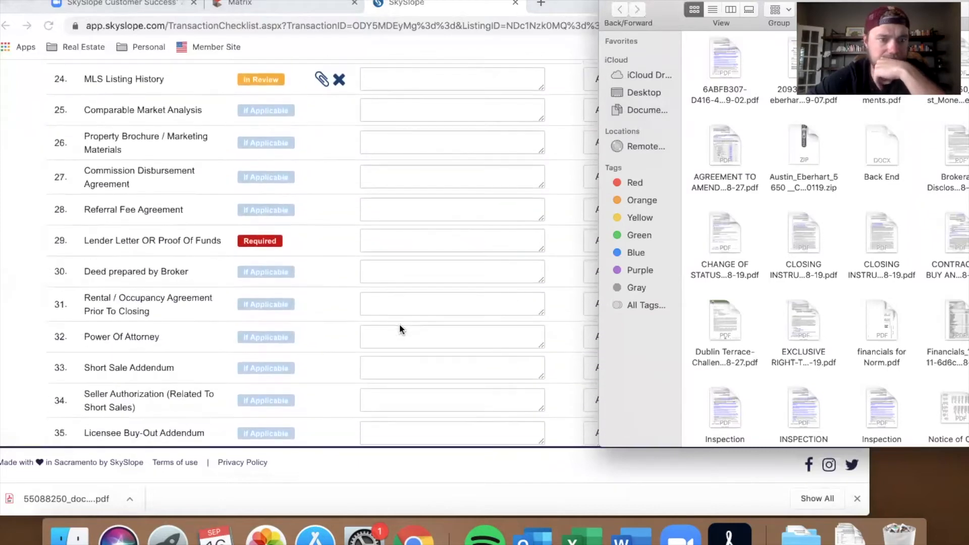
scroll(399, 329, down, 7)
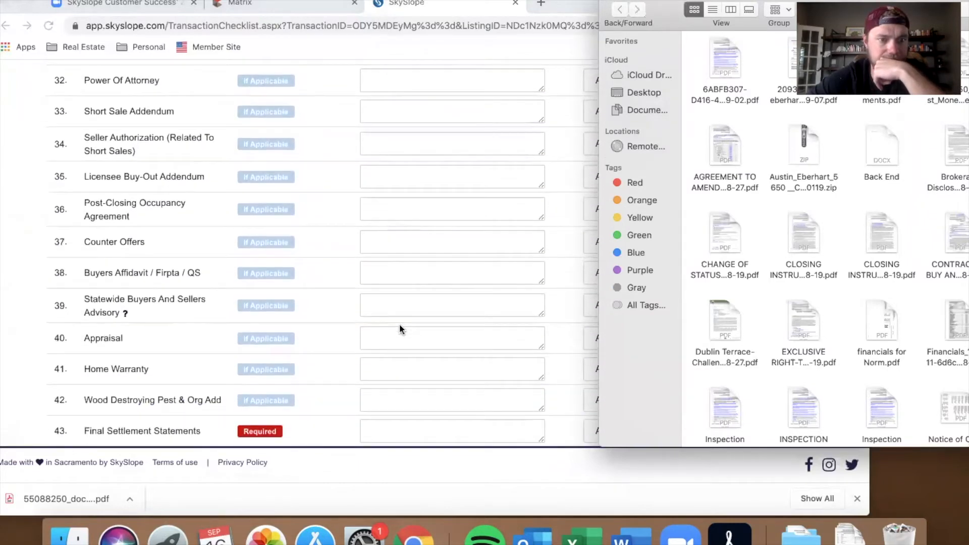
scroll(400, 329, down, 4)
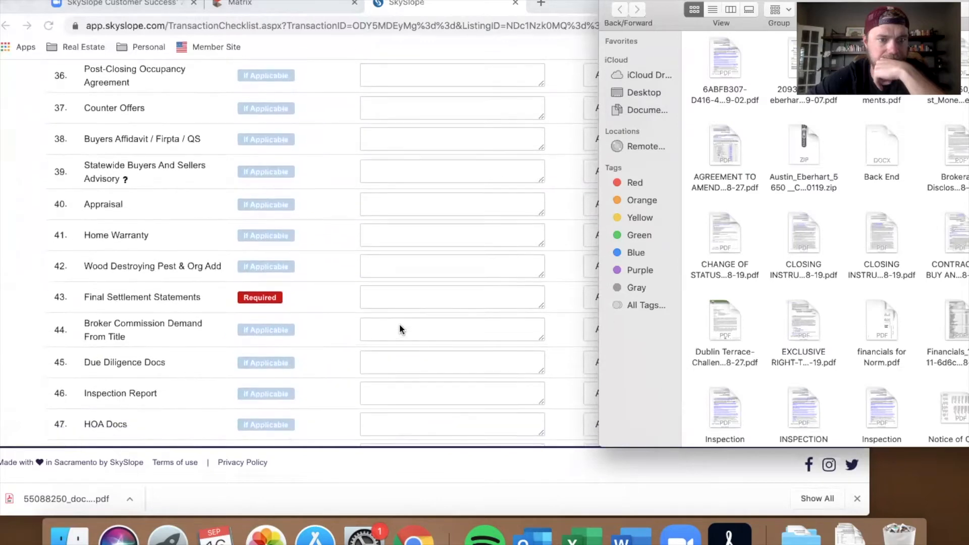
scroll(400, 329, down, 2)
scroll(399, 329, up, 5)
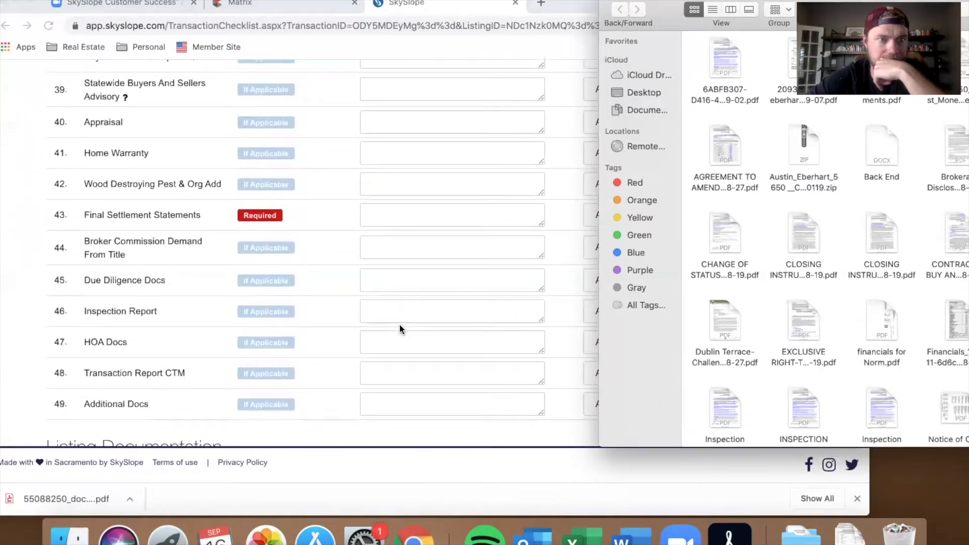
scroll(399, 329, up, 7)
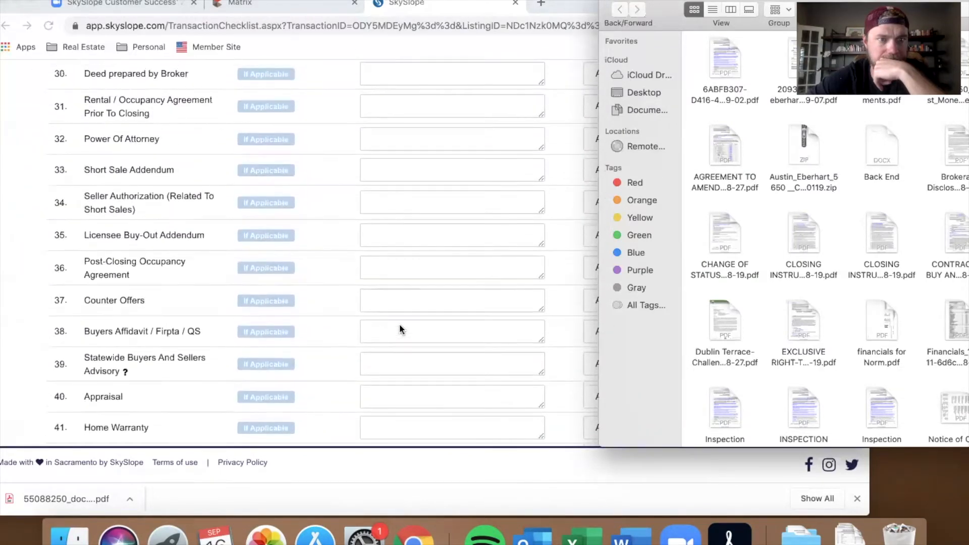
scroll(399, 329, up, 6)
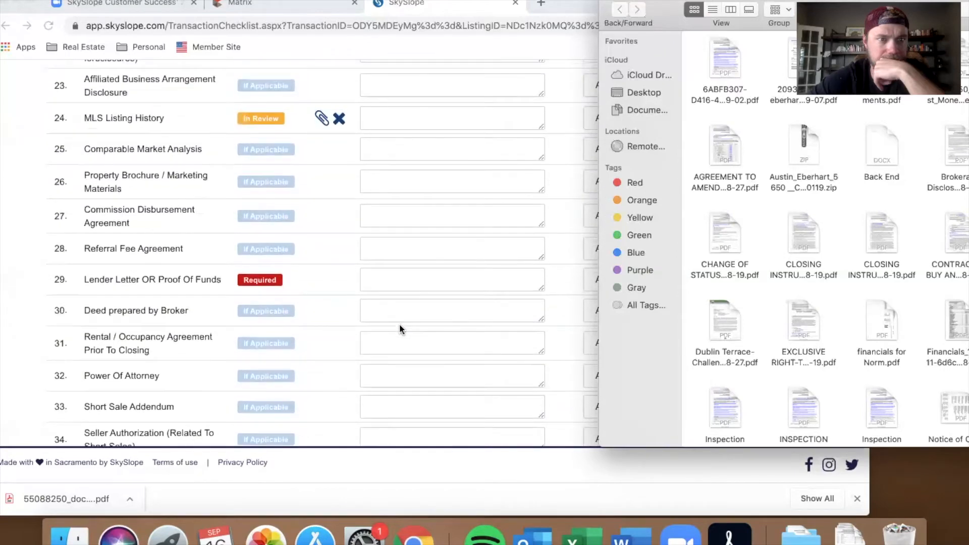
Step: Upload the CLOSING INSTRUCTIONS PDF onto the Closing Instructions (Mandatory If Broker) checklist item
scroll(399, 329, up, 5)
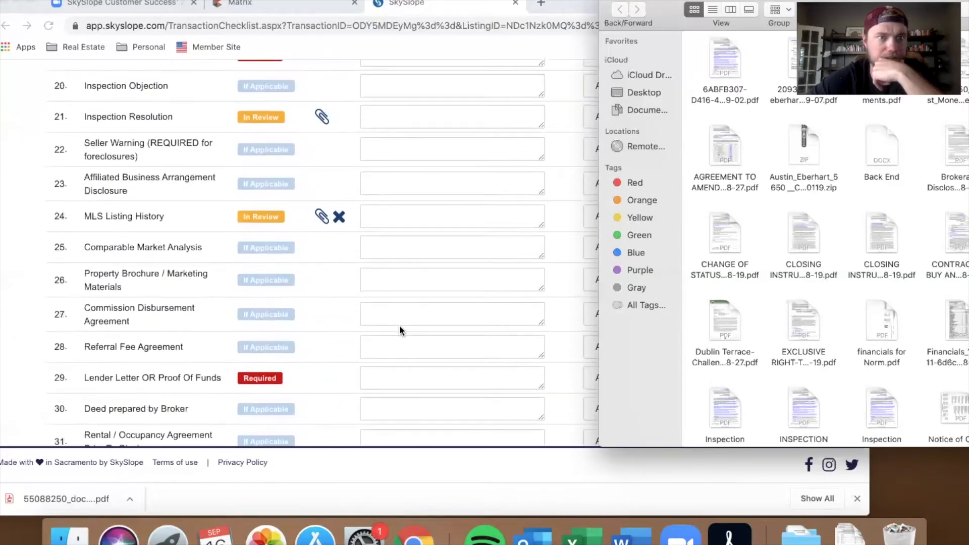
scroll(399, 329, up, 6)
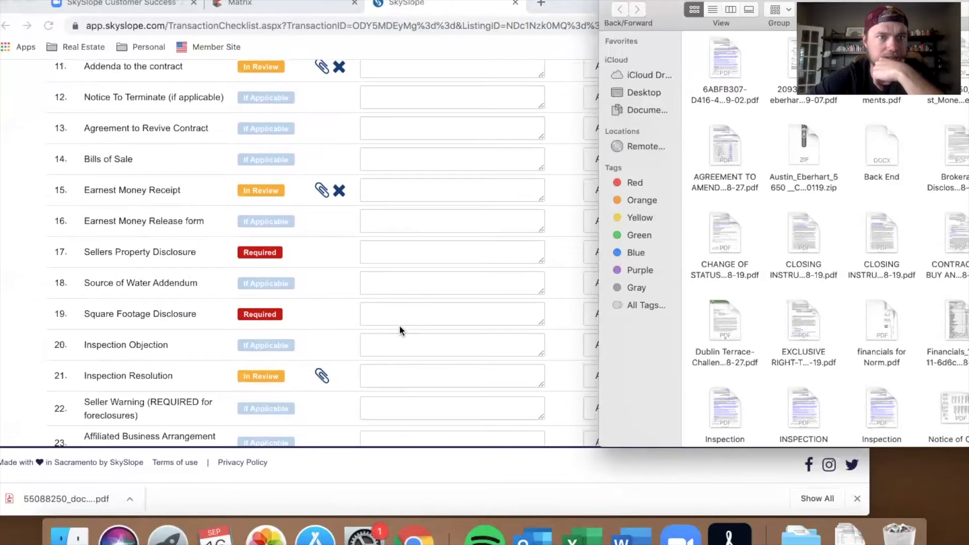
scroll(399, 331, up, 6)
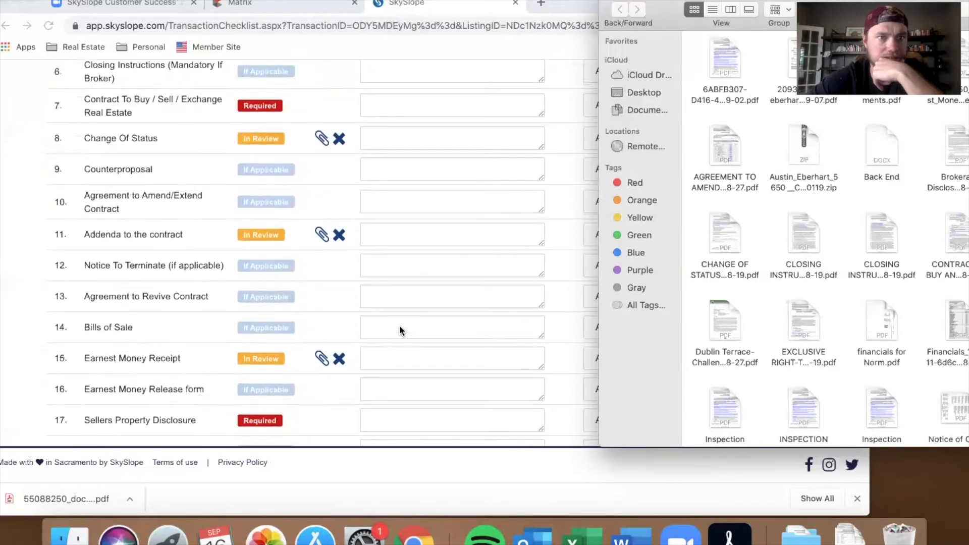
scroll(399, 330, up, 1)
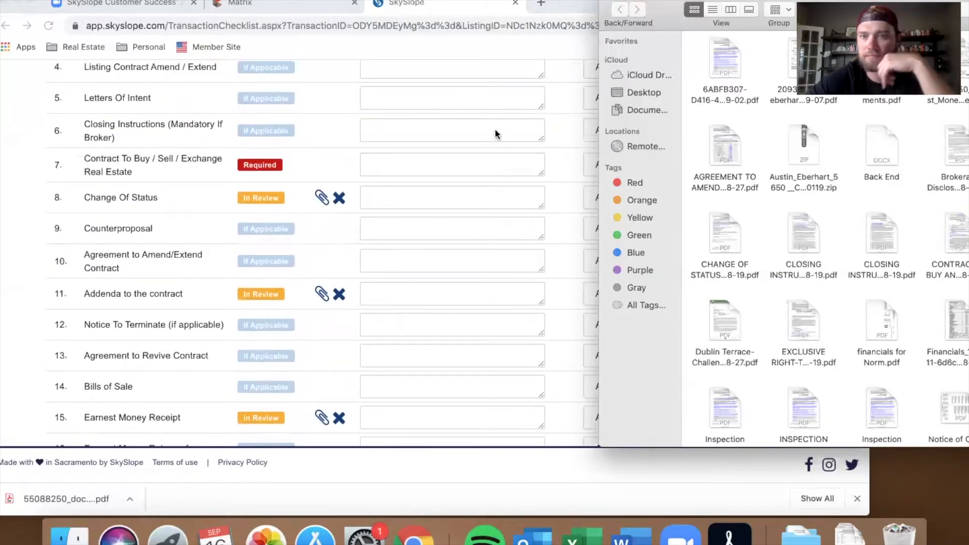
drag(879, 241, 438, 133)
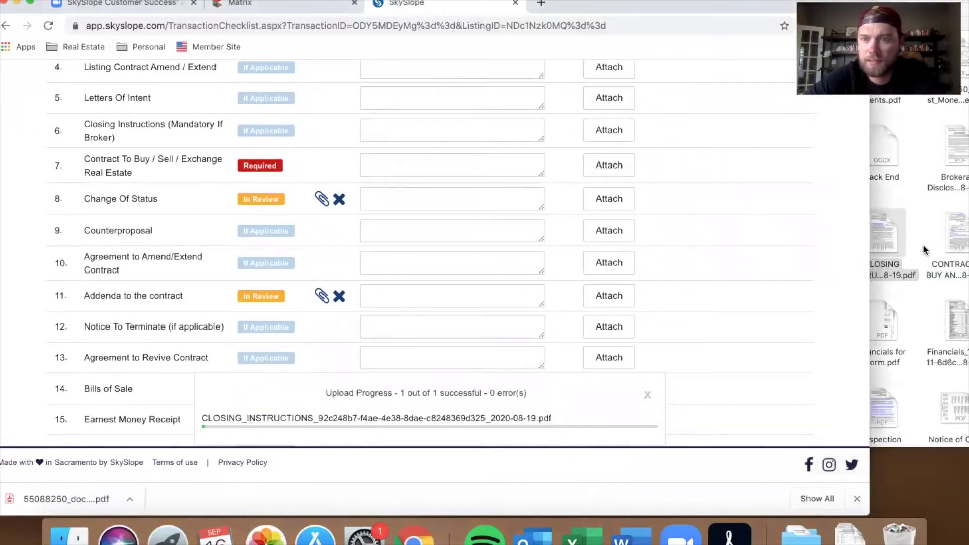
click(920, 237)
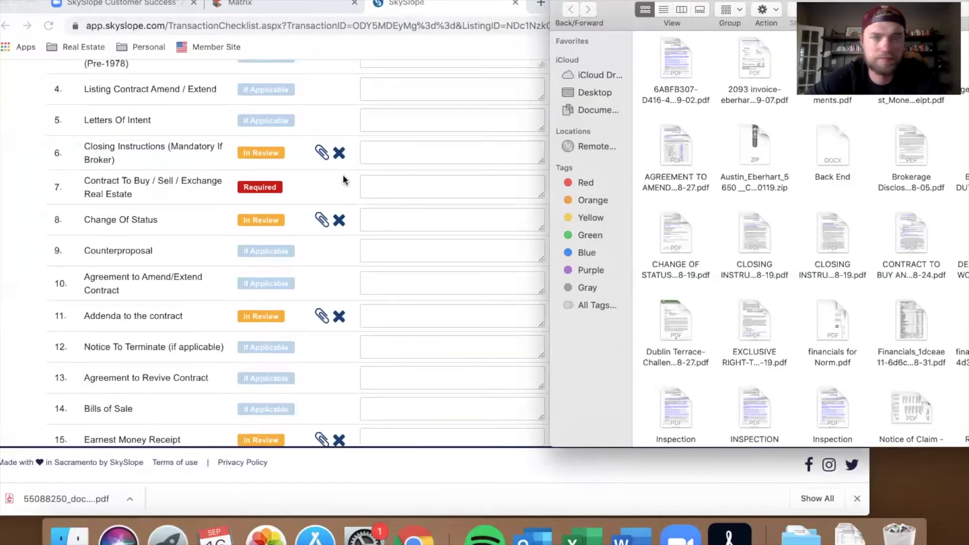
Step: Upload the CONTRACT TO BUY AND SELL REAL ESTATE PDF onto the Contract To Buy / Sell / Exchange Real Estate item
drag(907, 231, 474, 178)
click(961, 195)
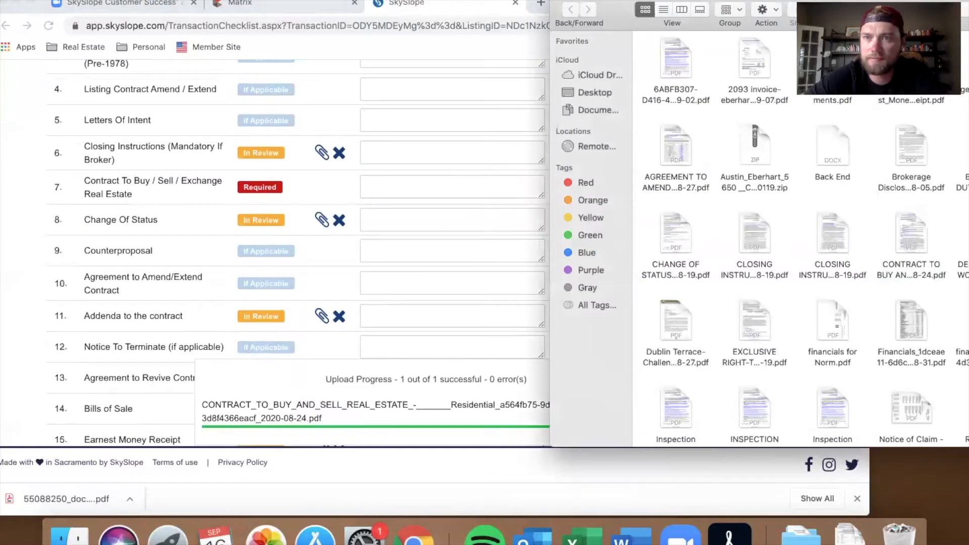
Step: Move the Finder window aside and upload the Dublin Terrace-Challenger Notice of Claim PDF onto the HOA Docs item
drag(828, 2, 705, 2)
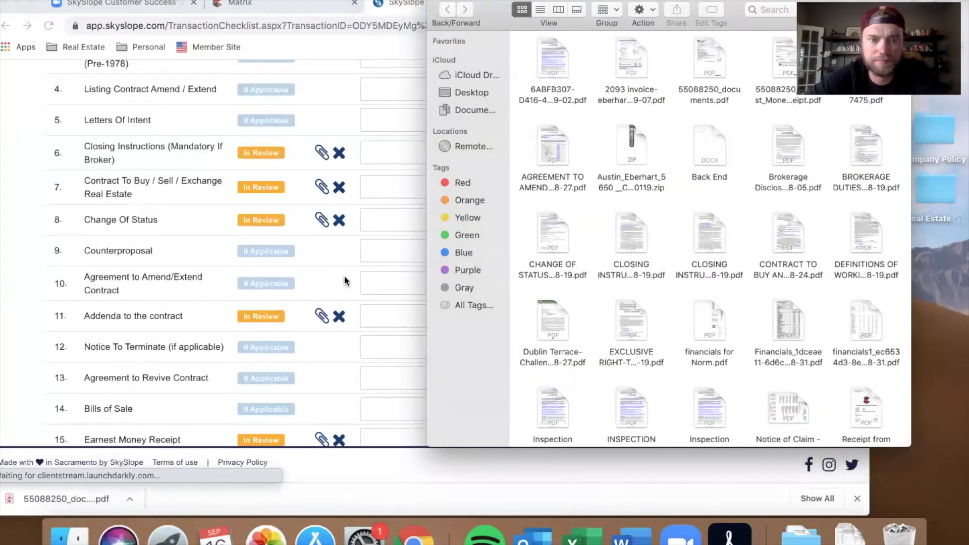
scroll(344, 281, down, 20)
scroll(345, 281, up, 10)
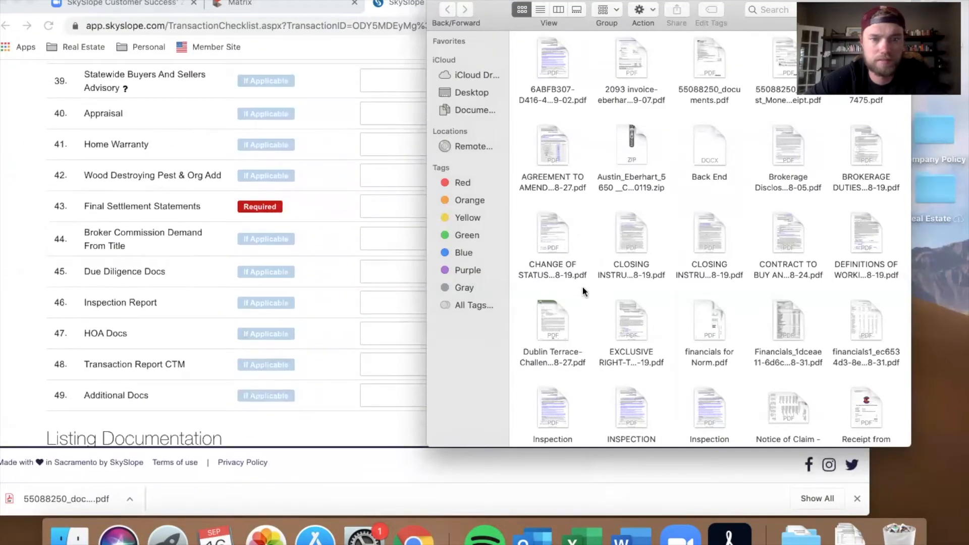
drag(550, 314, 316, 333)
click(898, 289)
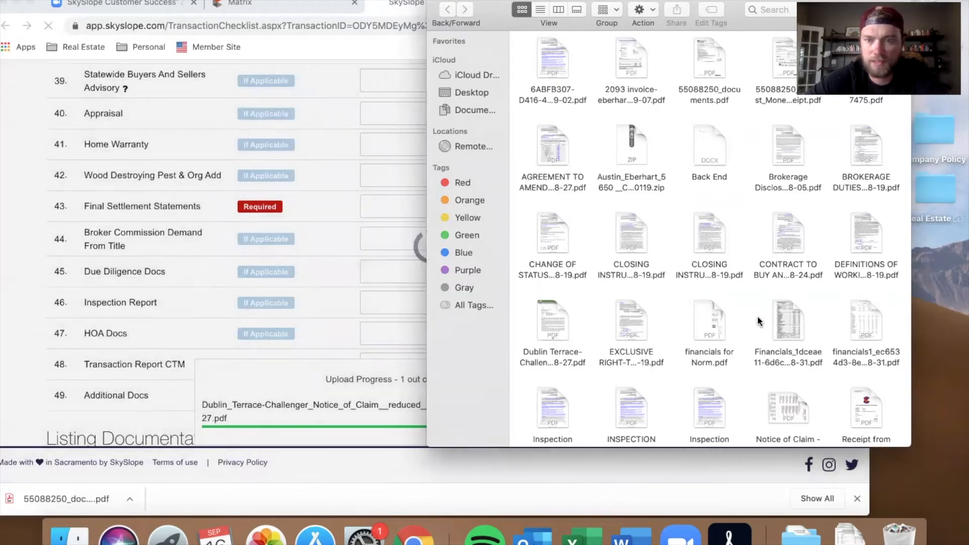
Step: Select both Financials PDFs and upload them together onto the HOA Docs checklist item
drag(748, 325, 883, 359)
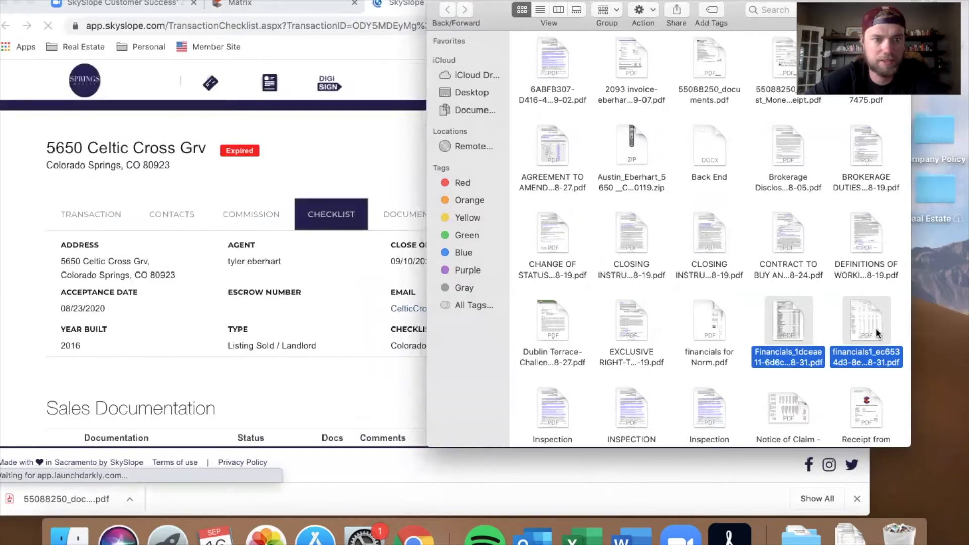
drag(368, 274, 349, 322)
click(898, 314)
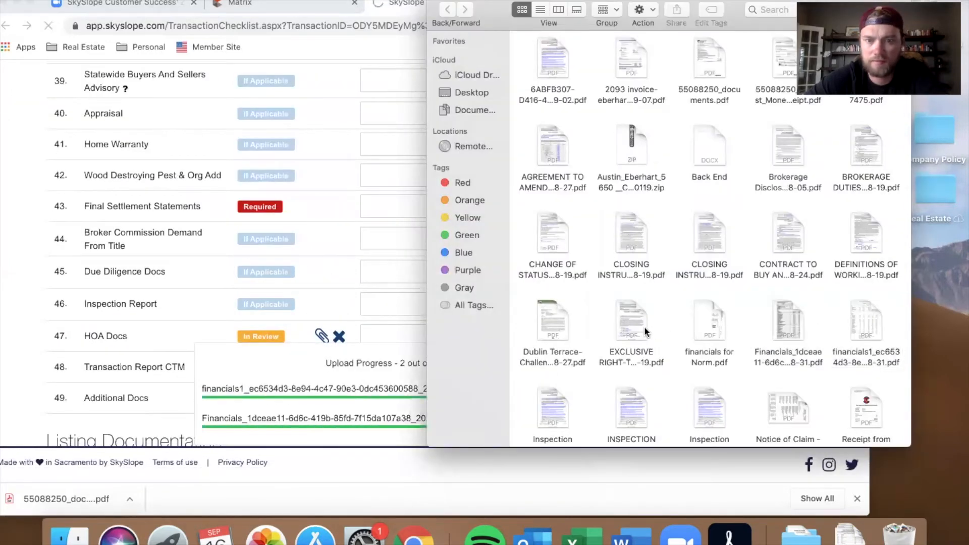
Step: Upload the financials for Norm PDF onto the Lender Letter OR Proof Of Funds checklist item
scroll(399, 271, up, 10)
scroll(398, 272, up, 5)
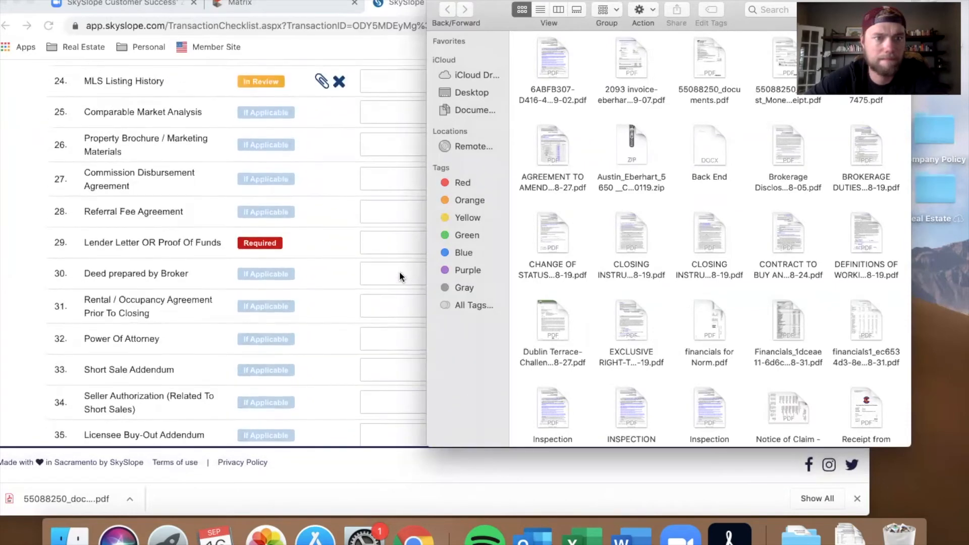
drag(690, 338, 315, 244)
click(893, 286)
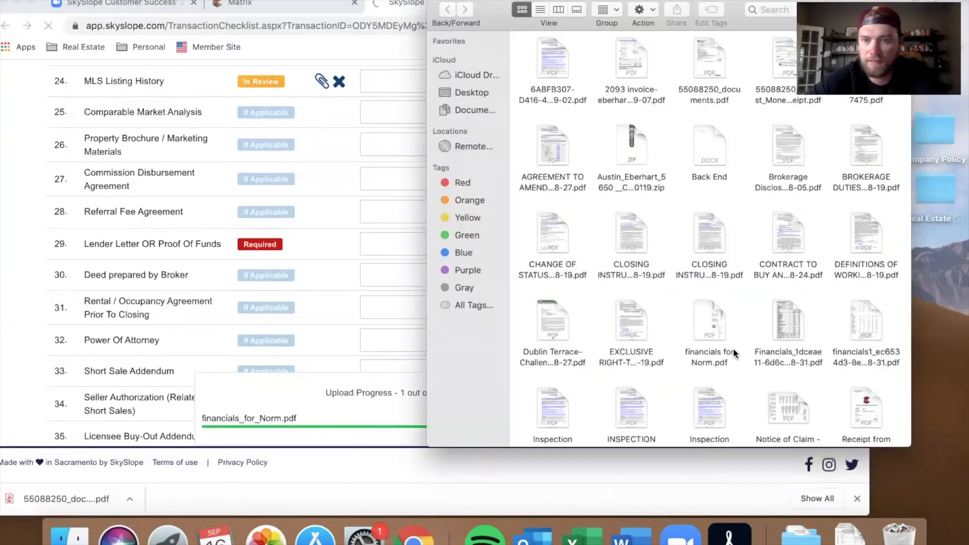
Step: Upload the Inspection Objection PDF onto the Inspection Objection checklist item
scroll(698, 340, down, 2)
scroll(321, 317, up, 3)
scroll(321, 317, up, 10)
scroll(321, 317, up, 4)
scroll(321, 317, down, 6)
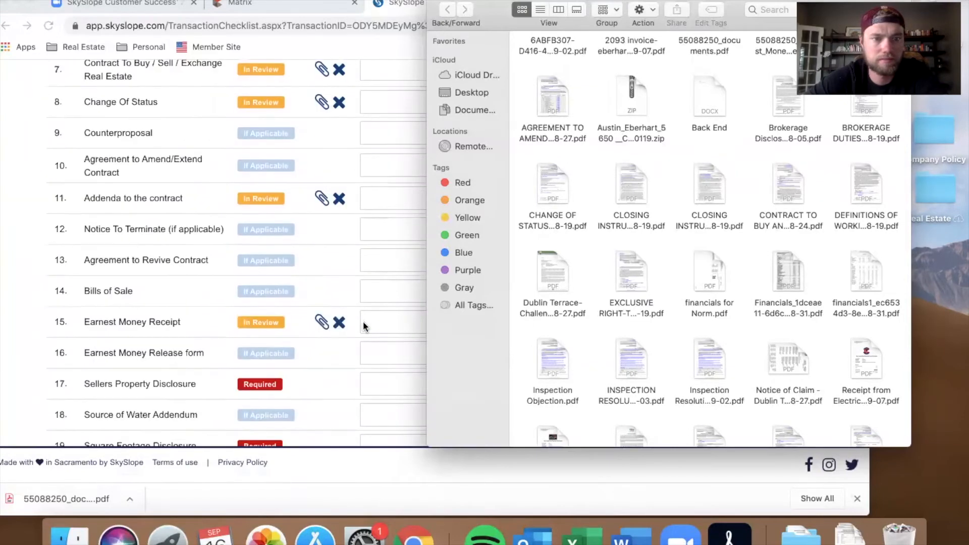
scroll(363, 321, down, 4)
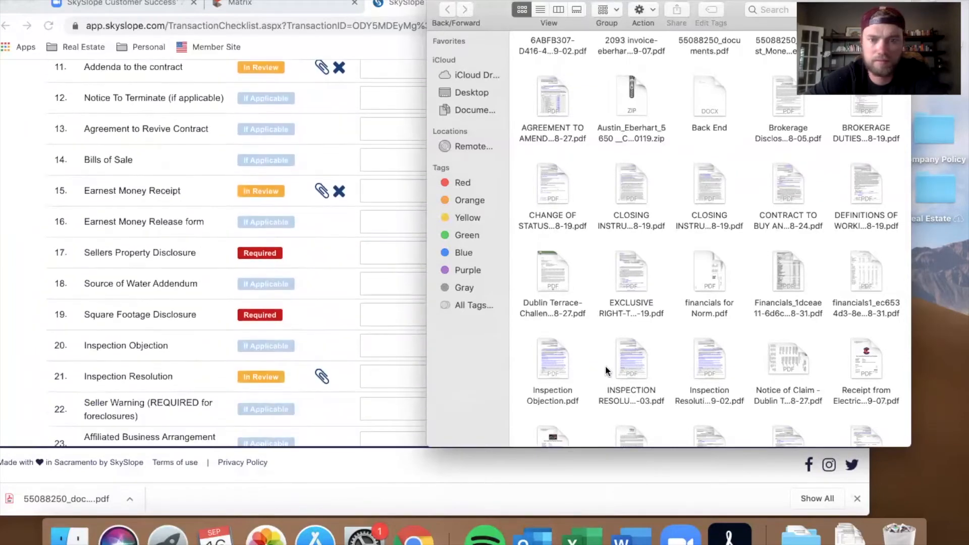
drag(552, 359, 354, 347)
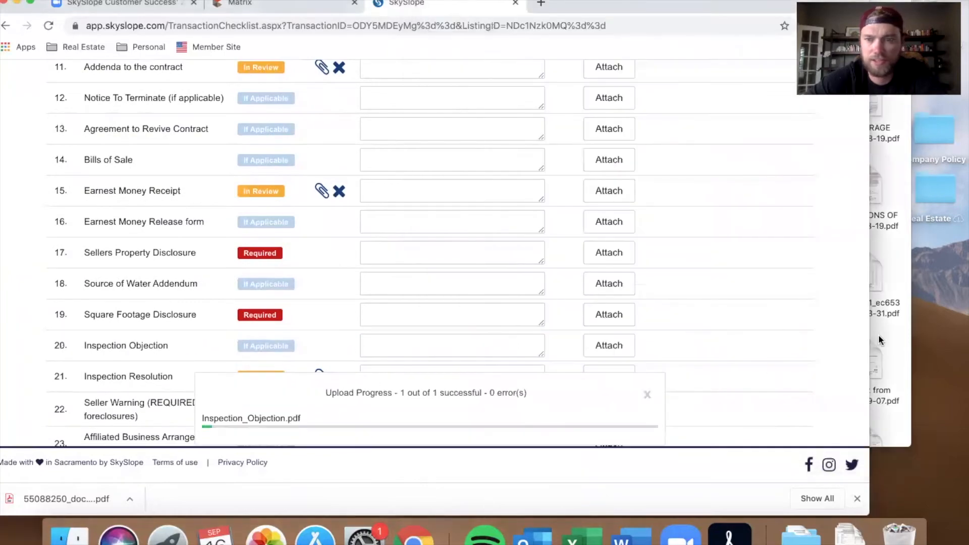
click(891, 343)
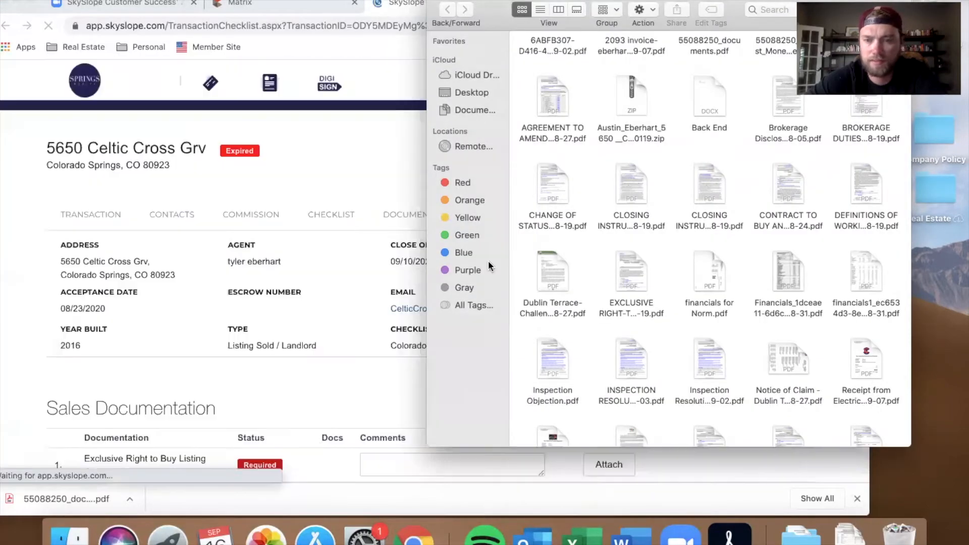
Step: Upload the Notice of Claim - Dublin Terrace PDF onto the HOA Docs checklist item
scroll(356, 323, down, 20)
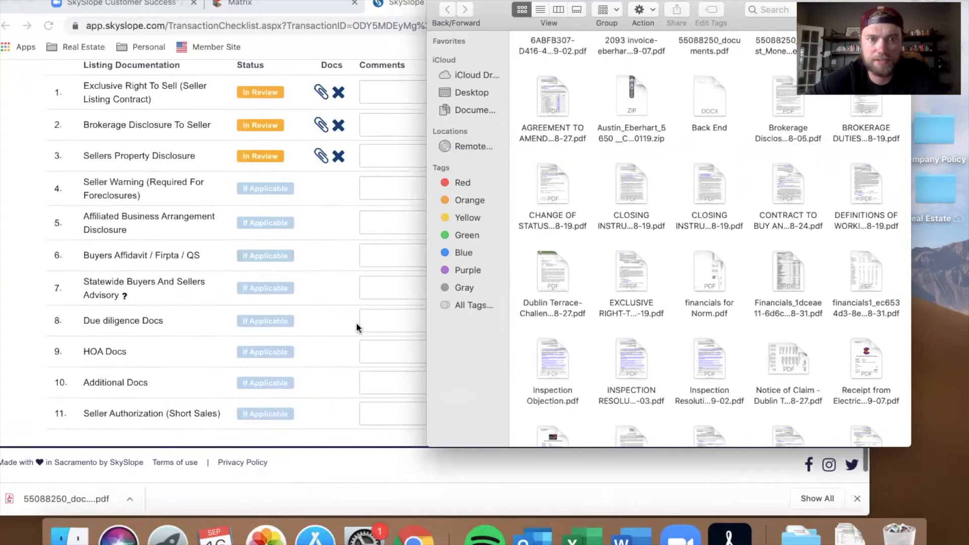
scroll(356, 324, up, 3)
drag(778, 360, 261, 238)
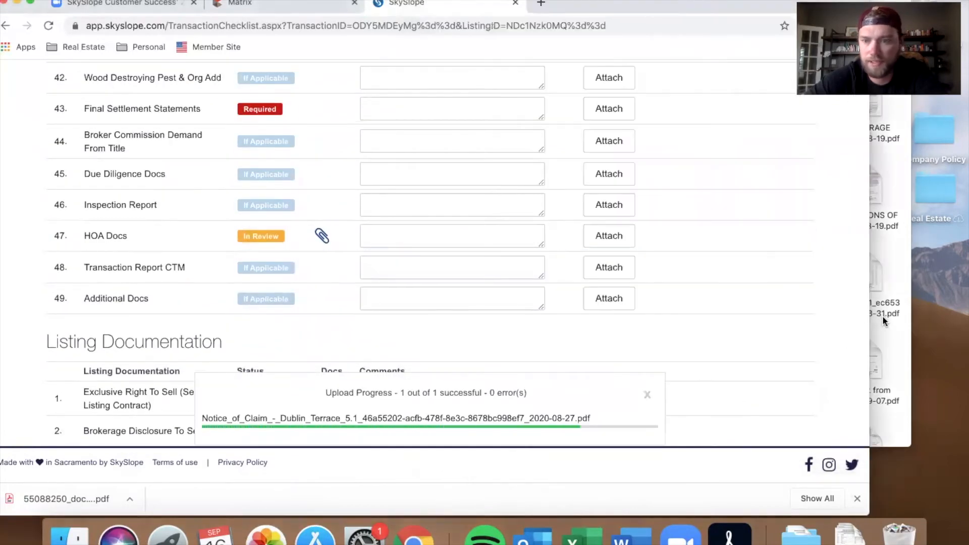
Step: Select the two Receipt PDFs (Electrical Pros and Elevation Mechanical) and upload them onto the Inspection Resolution item
click(882, 316)
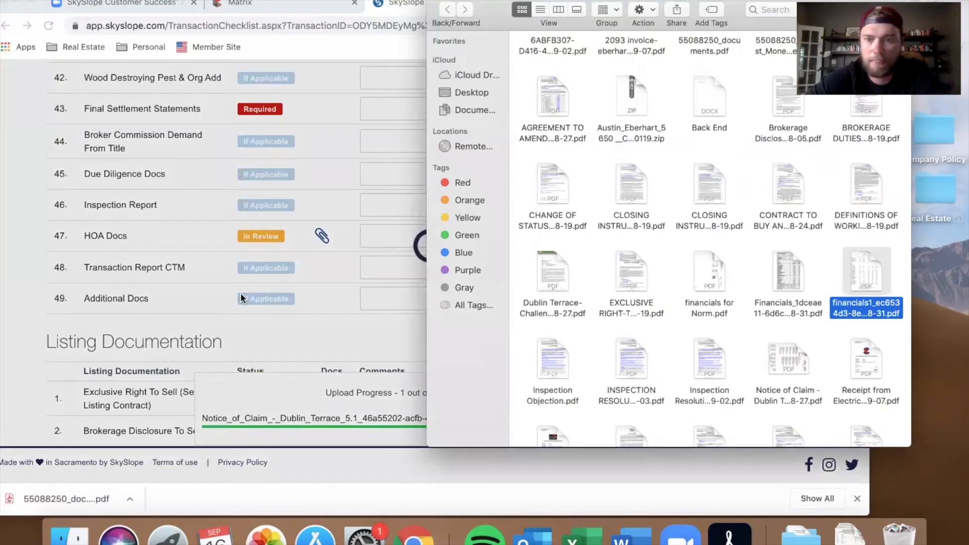
scroll(554, 362, down, 5)
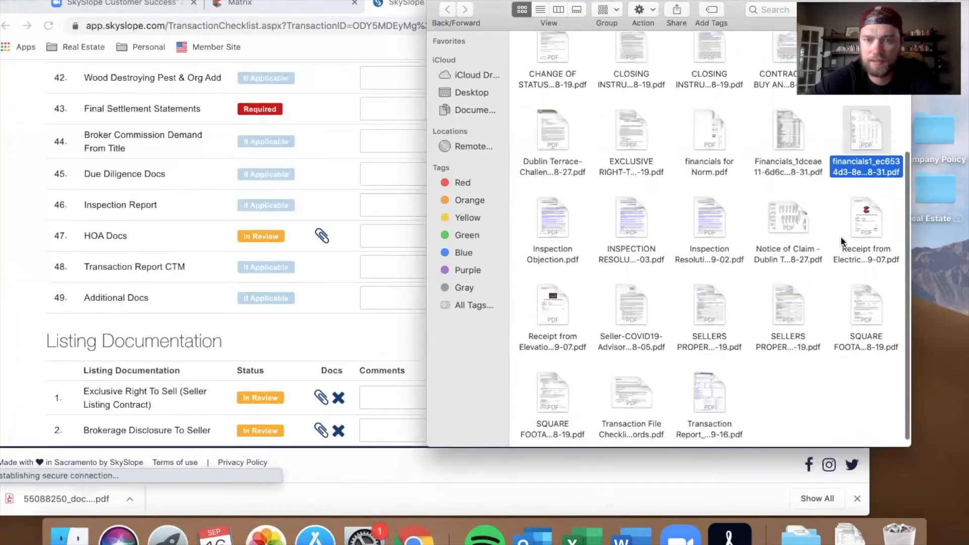
drag(866, 222, 783, 246)
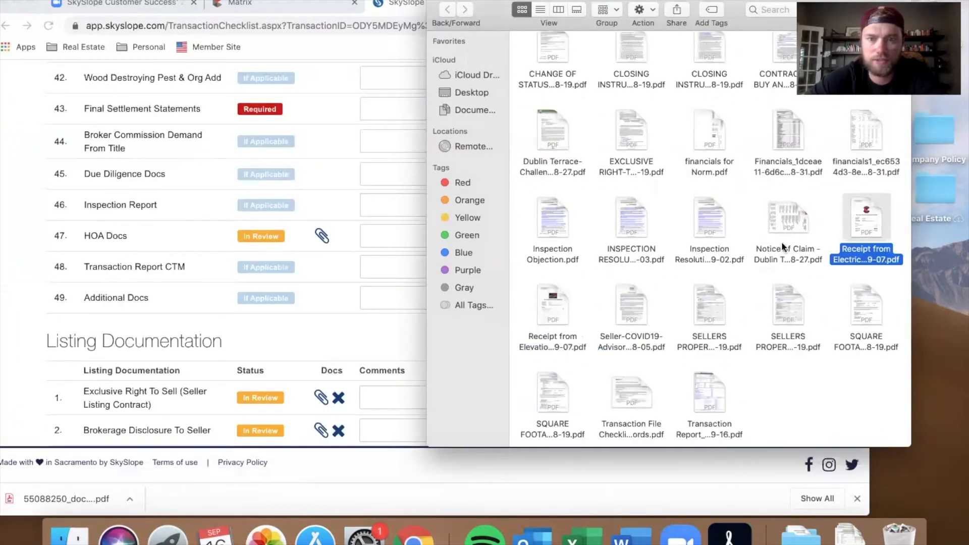
scroll(340, 219, up, 15)
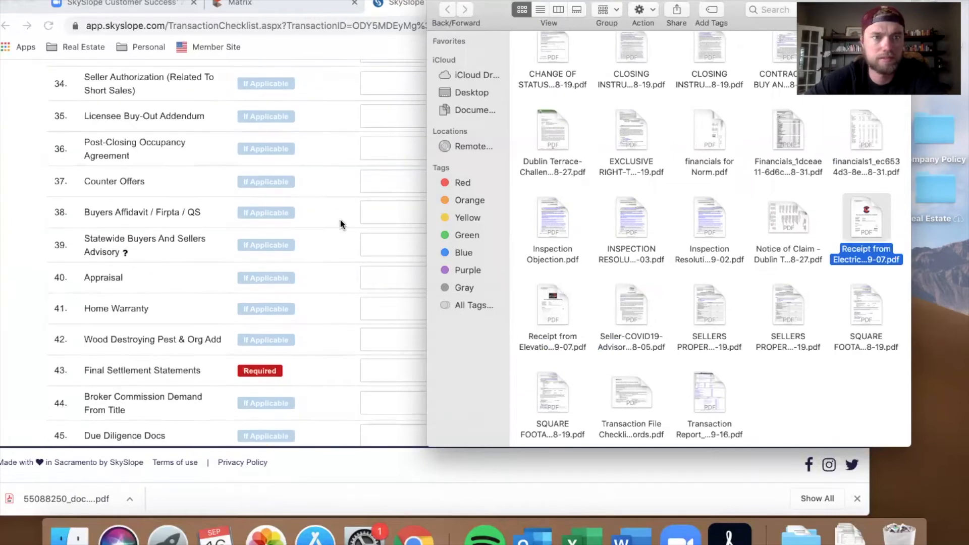
scroll(341, 219, up, 6)
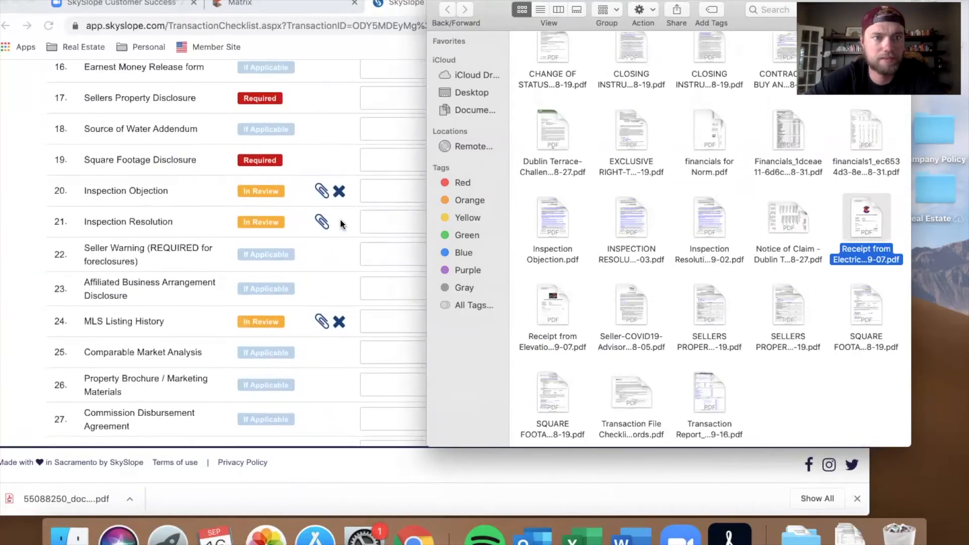
super+click(562, 313)
drag(537, 311, 299, 246)
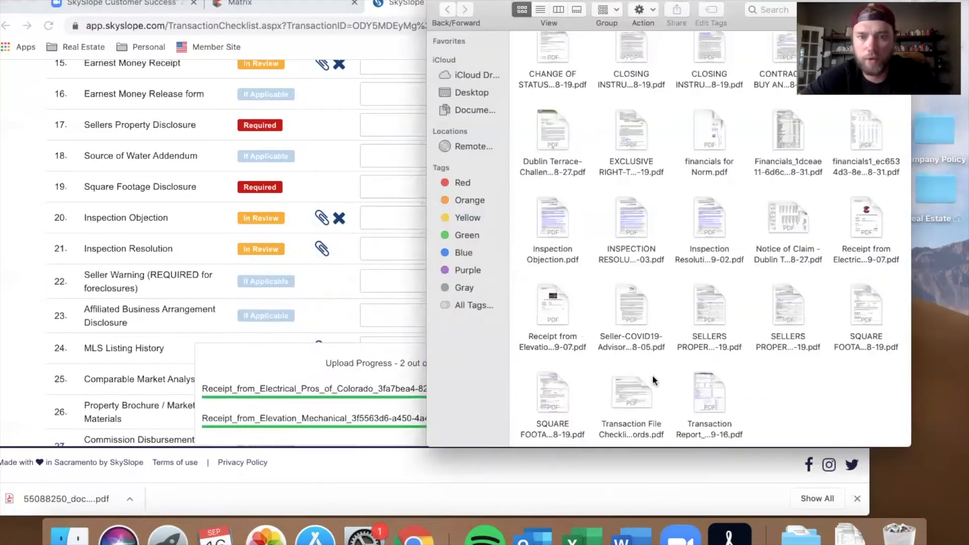
Step: Upload the Seller-COVID19-Advisory PDF onto the Additional Docs checklist item
scroll(274, 304, down, 13)
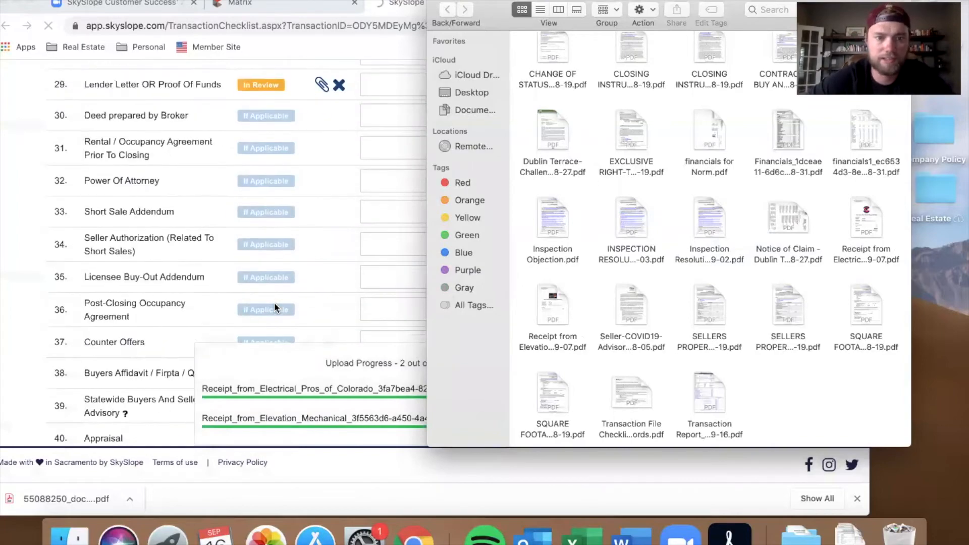
scroll(274, 302, down, 15)
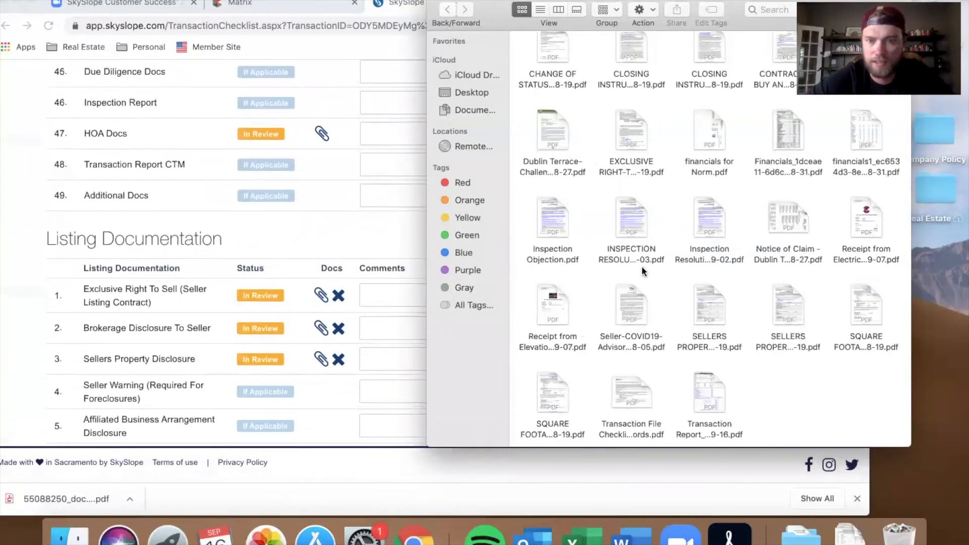
drag(631, 297, 338, 194)
click(896, 301)
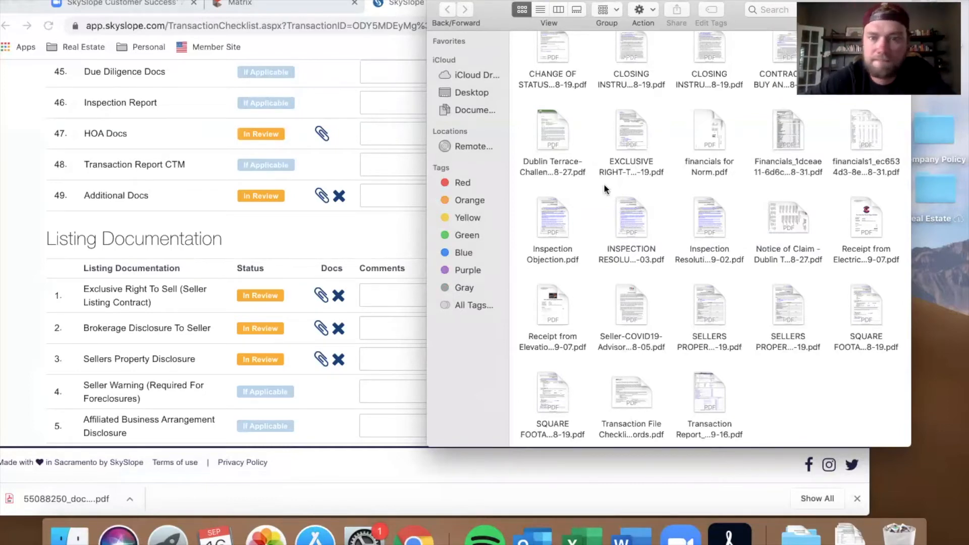
Step: Upload the SELLERS PROPERTY DISCLOSURE PDF onto the Sellers Property Disclosure checklist item
scroll(333, 233, up, 20)
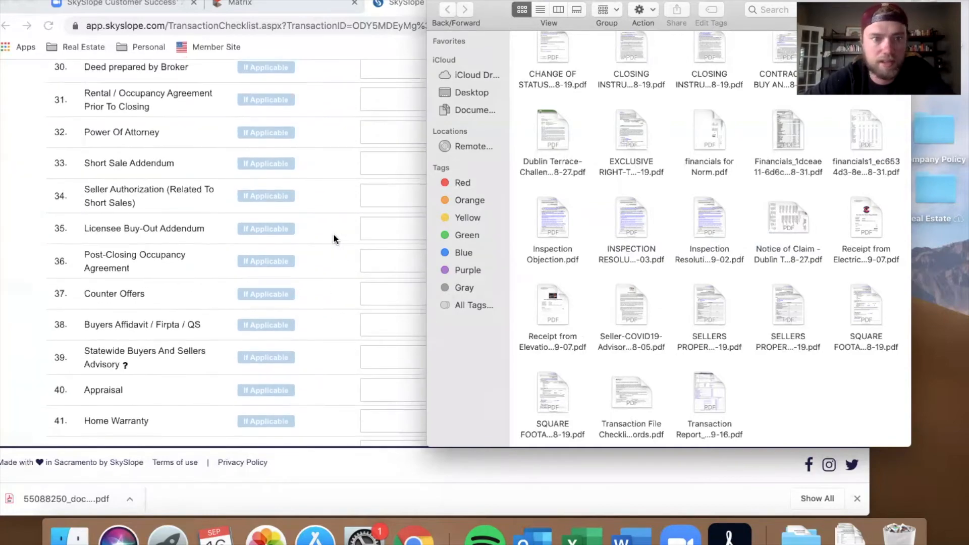
scroll(333, 233, up, 6)
scroll(333, 233, down, 6)
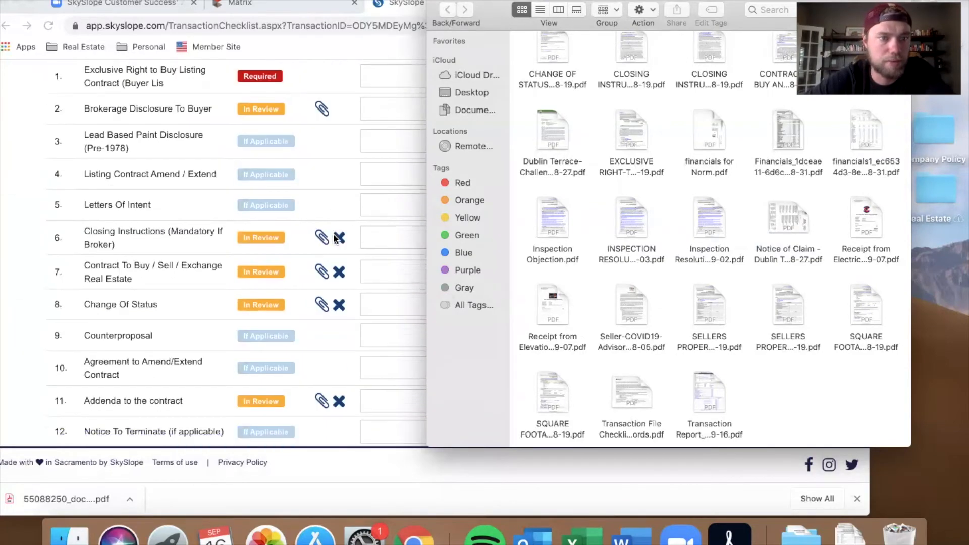
scroll(395, 333, down, 1)
scroll(395, 333, up, 4)
scroll(395, 333, down, 4)
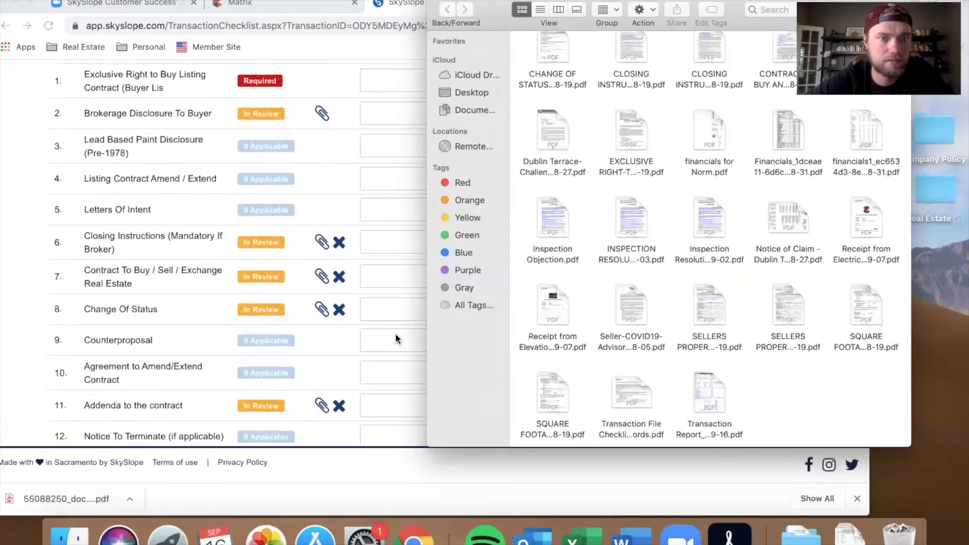
scroll(395, 333, down, 1)
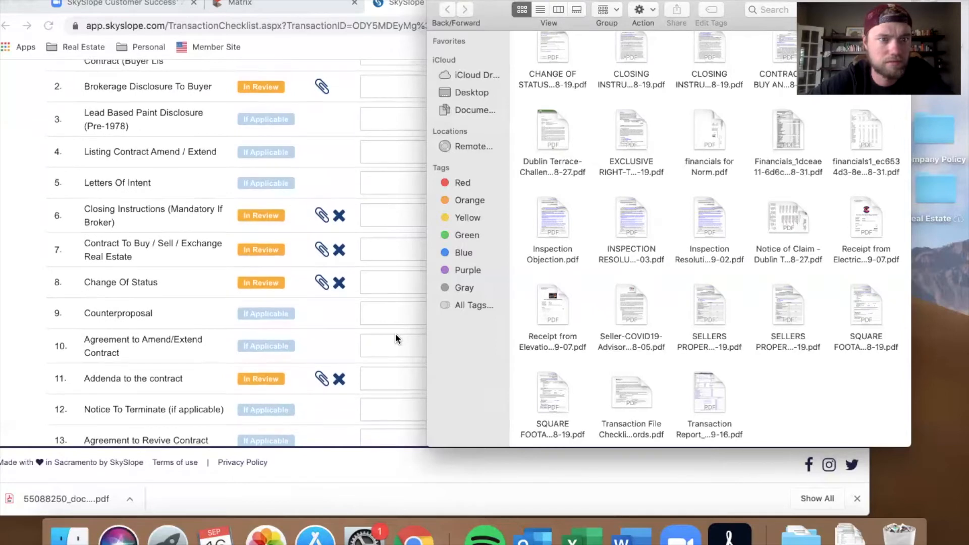
scroll(396, 333, down, 2)
scroll(395, 334, down, 9)
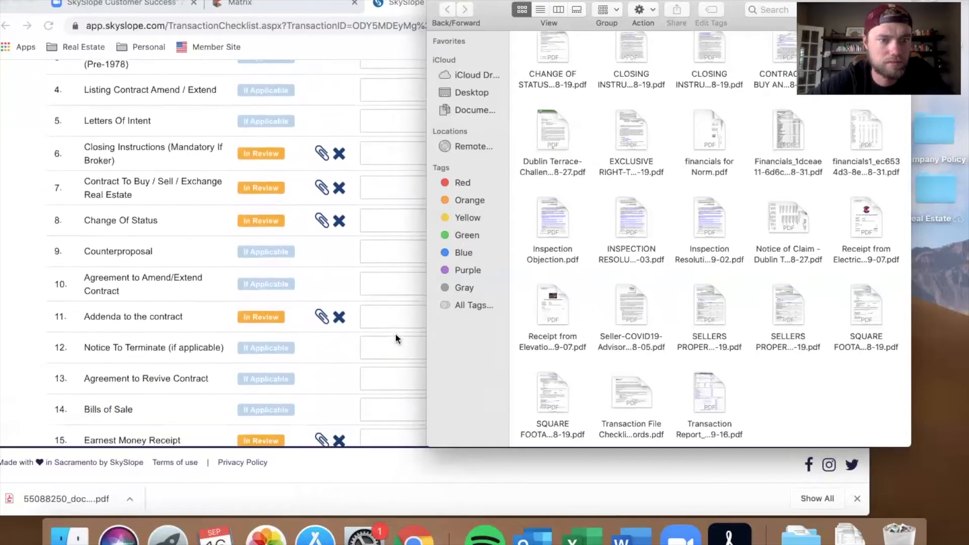
drag(709, 317, 353, 359)
click(889, 366)
scroll(737, 364, down, 1)
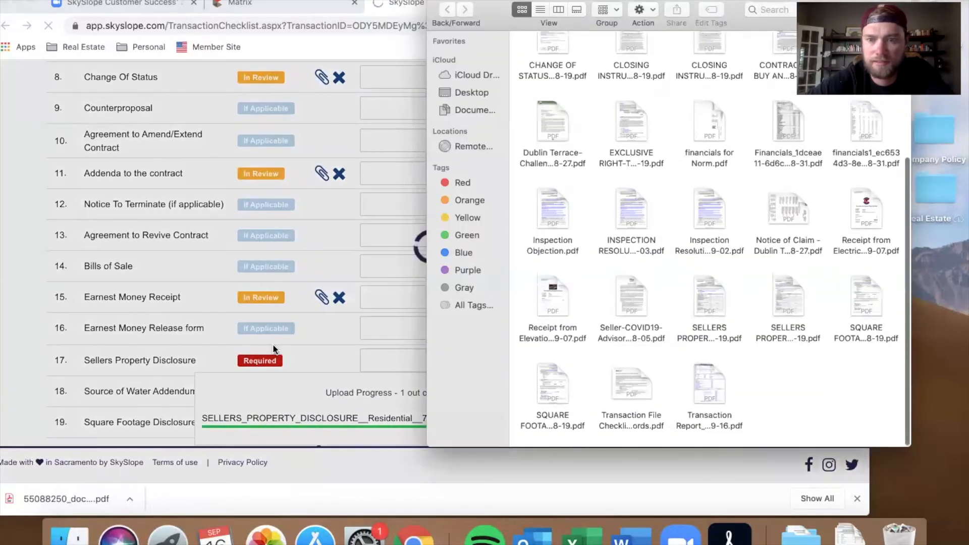
Step: Upload the SQUARE FOOTAGE PDF onto the Square Footage Disclosure checklist item
scroll(310, 335, down, 3)
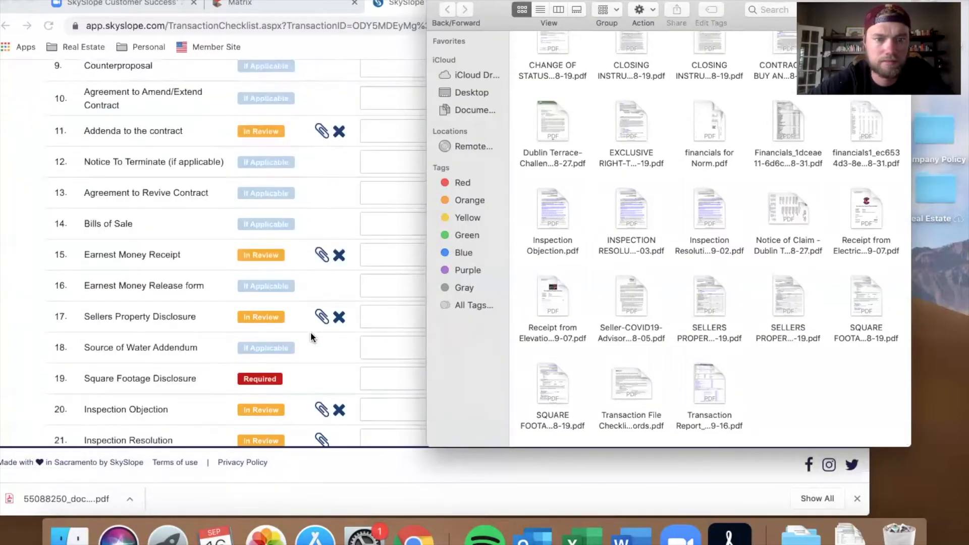
drag(864, 299, 716, 328)
click(903, 389)
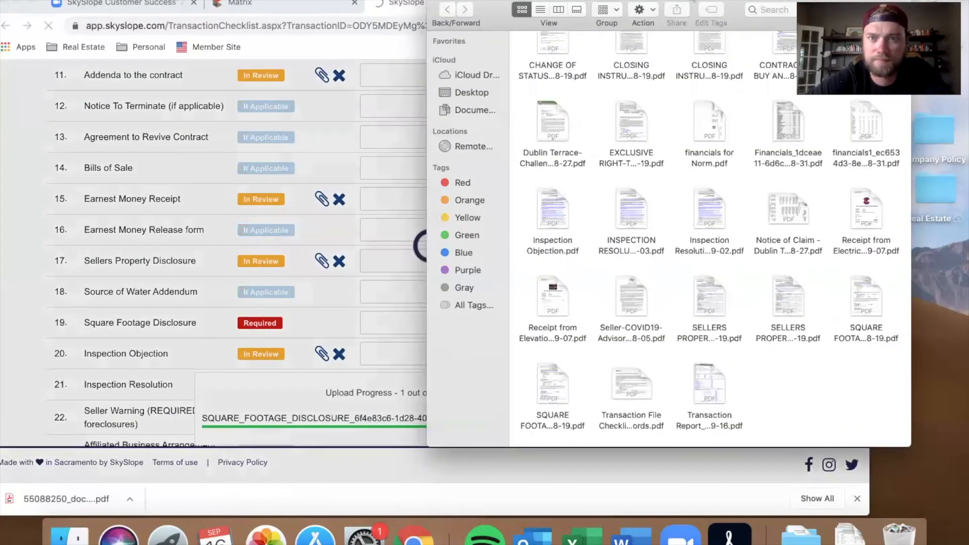
Step: Upload the Transaction Report PDF onto the Transaction Report CTM checklist item
drag(668, 2, 770, 4)
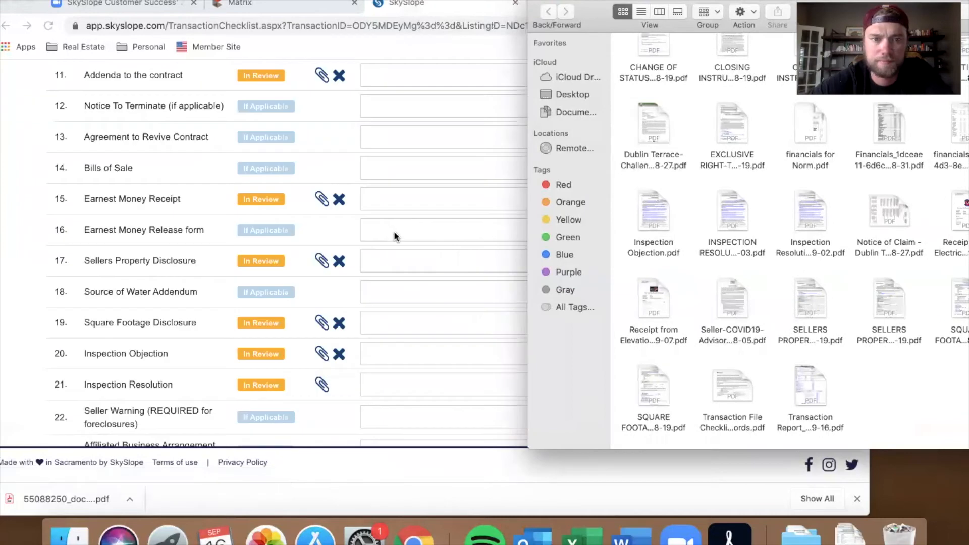
scroll(393, 231, down, 18)
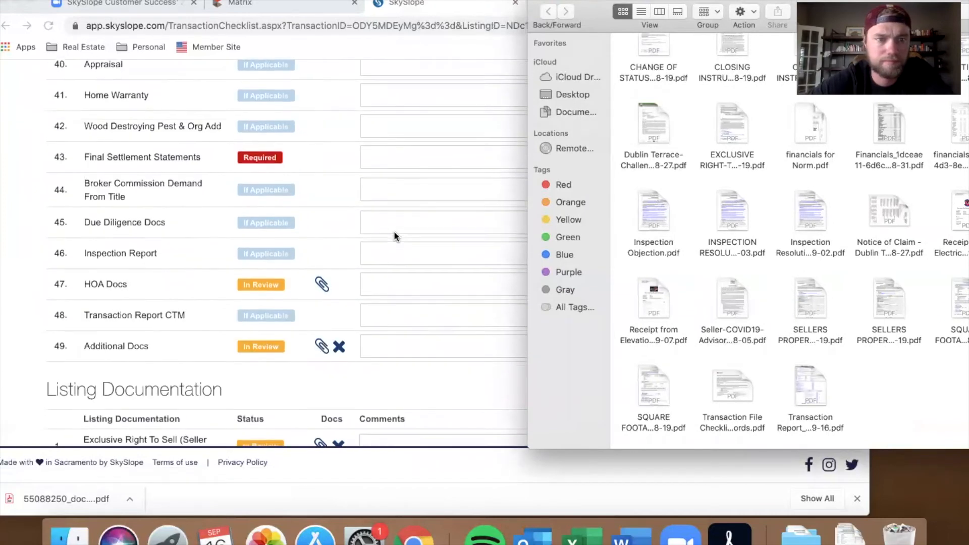
drag(812, 393, 396, 317)
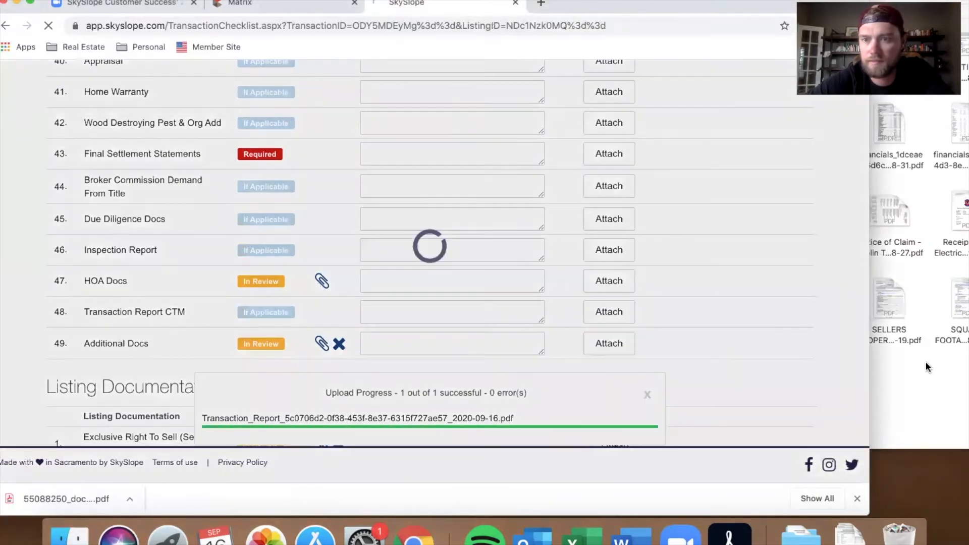
click(925, 363)
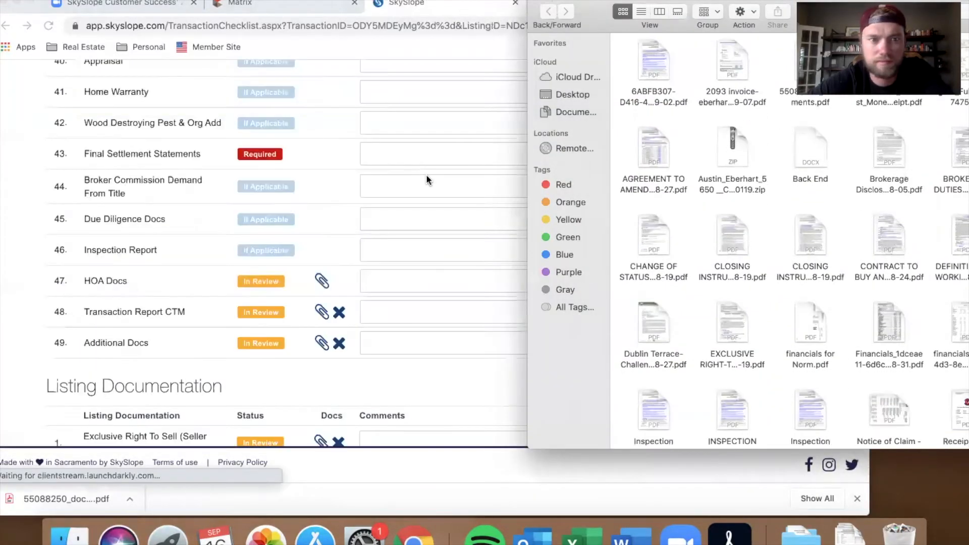
Step: Upload the EXCLUSIVE RIGHT-TO-SELL listing contract PDF onto the first Sales Documentation item, Exclusive Right to Buy Listing Contract
scroll(426, 180, up, 20)
scroll(426, 179, down, 5)
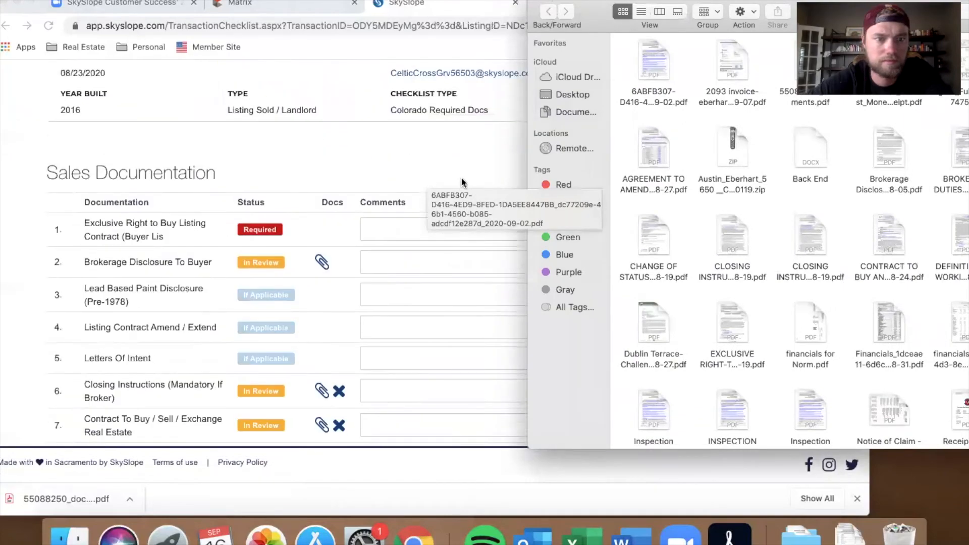
drag(767, 2, 603, 5)
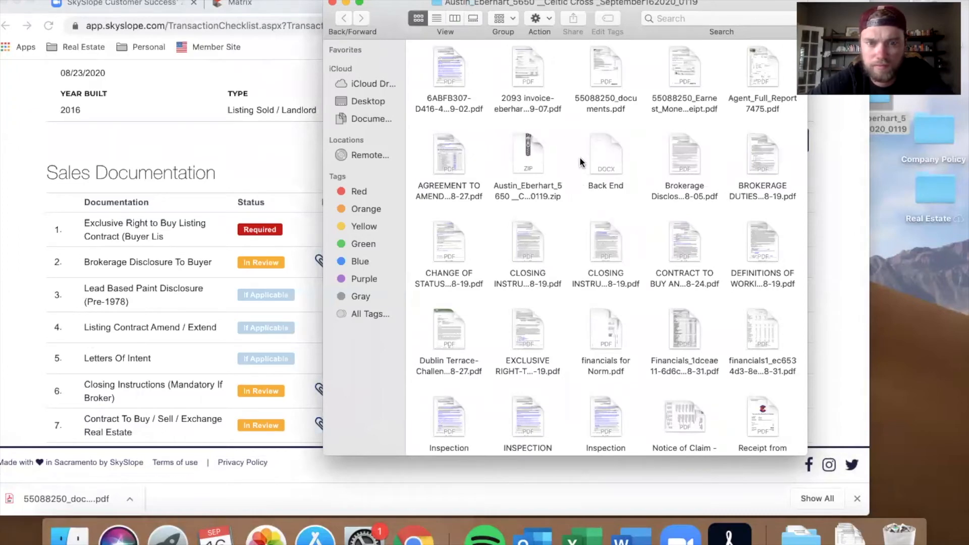
scroll(580, 162, down, 2)
click(538, 302)
drag(528, 292, 272, 224)
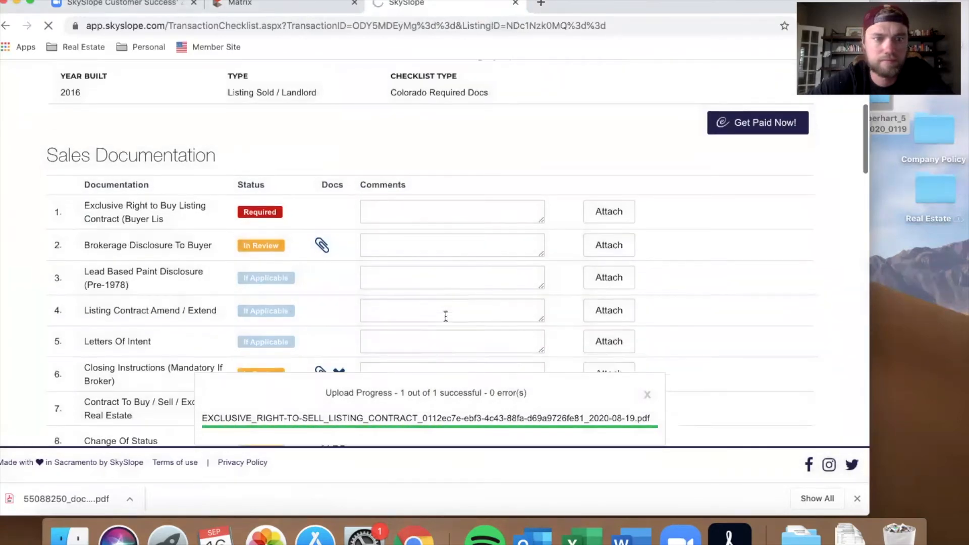
scroll(446, 316, down, 20)
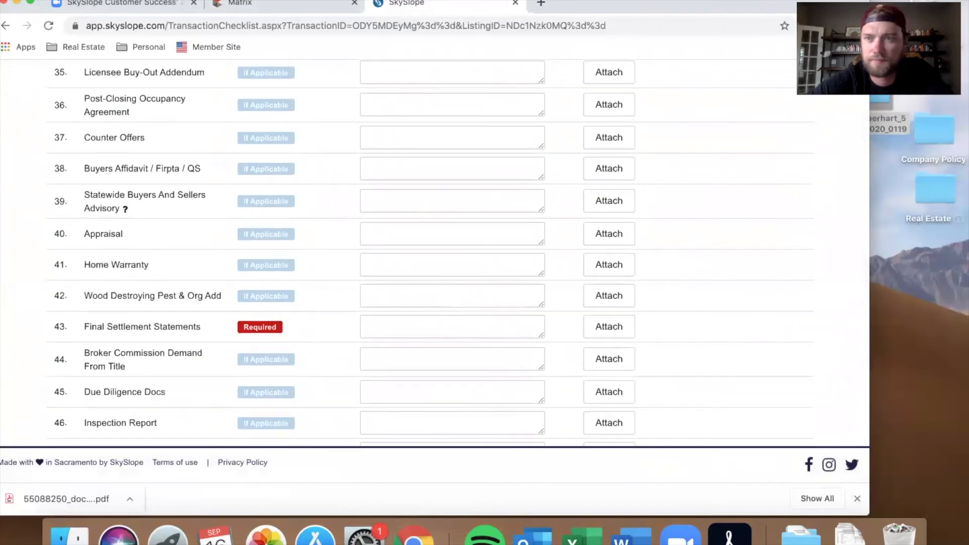
drag(921, 31, 514, 339)
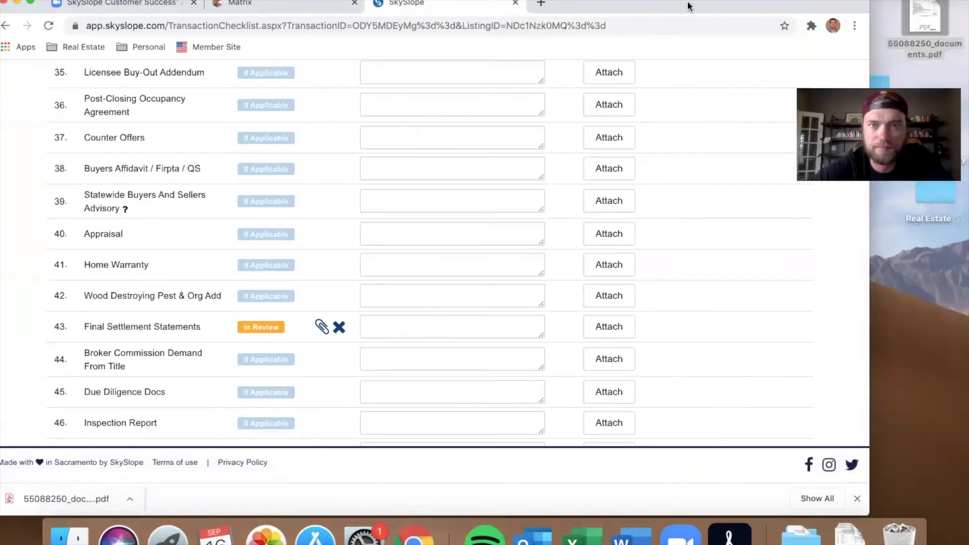
drag(688, 7, 746, 6)
Step: Review the whole checklist from top to bottom, checking each item's document status
scroll(496, 285, up, 20)
scroll(495, 285, down, 6)
scroll(497, 289, down, 1)
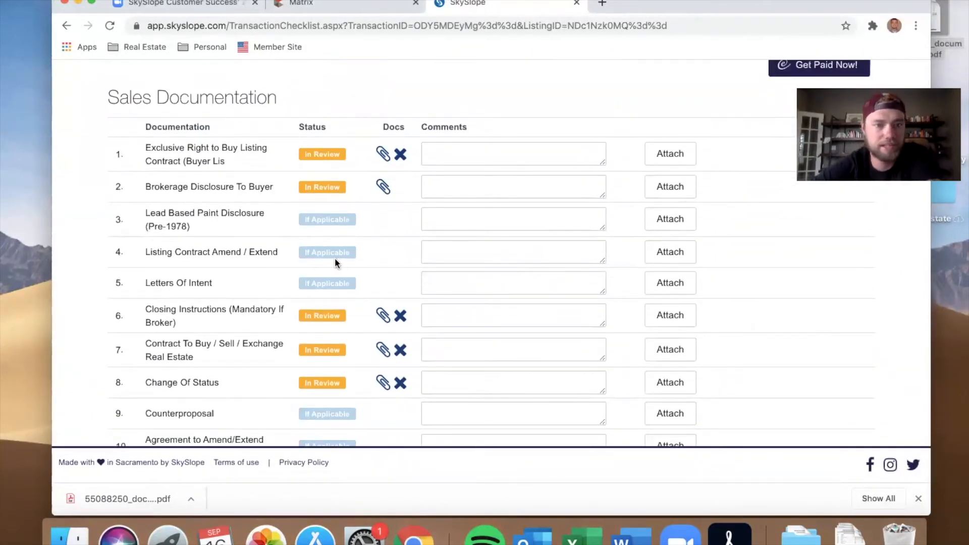
scroll(248, 282, down, 2)
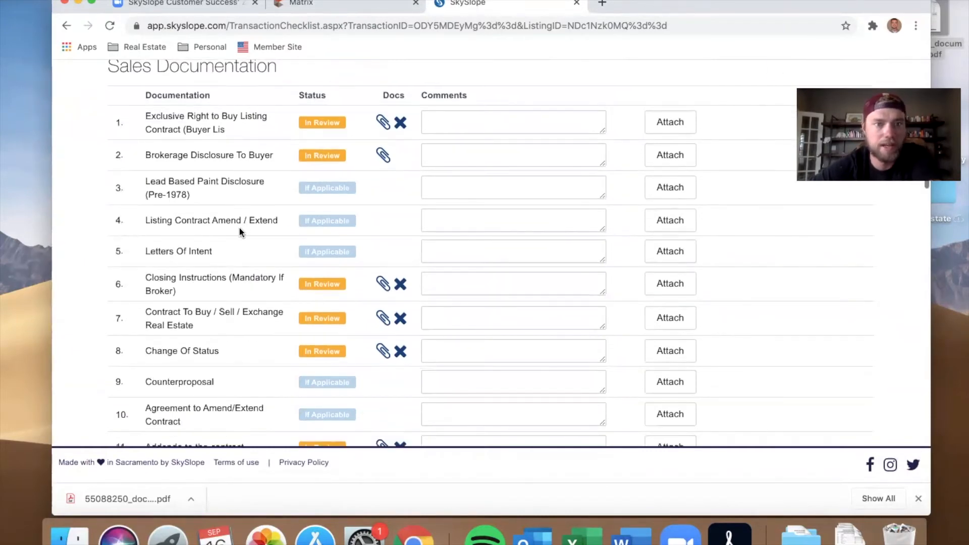
scroll(241, 245, down, 1)
scroll(241, 303, down, 4)
scroll(247, 323, down, 3)
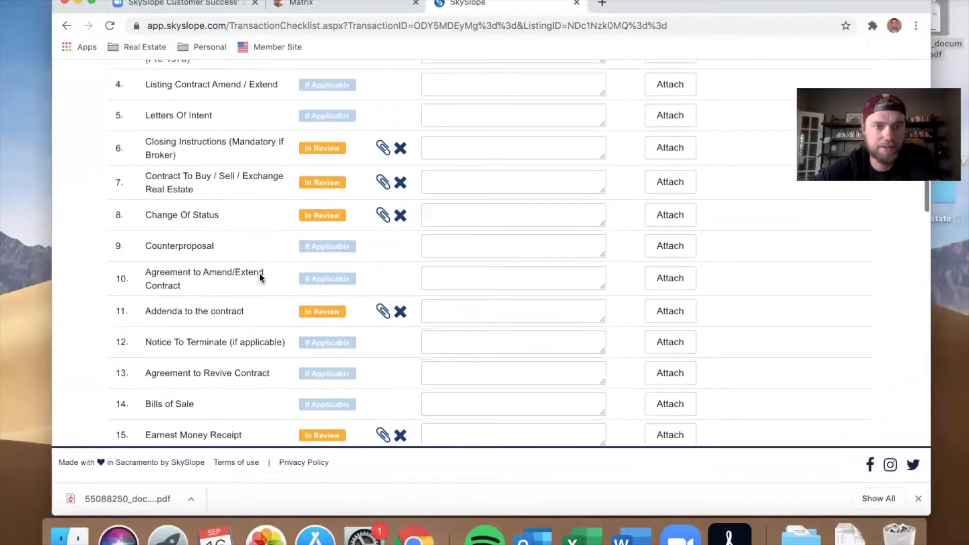
scroll(261, 279, down, 2)
scroll(261, 279, down, 2)
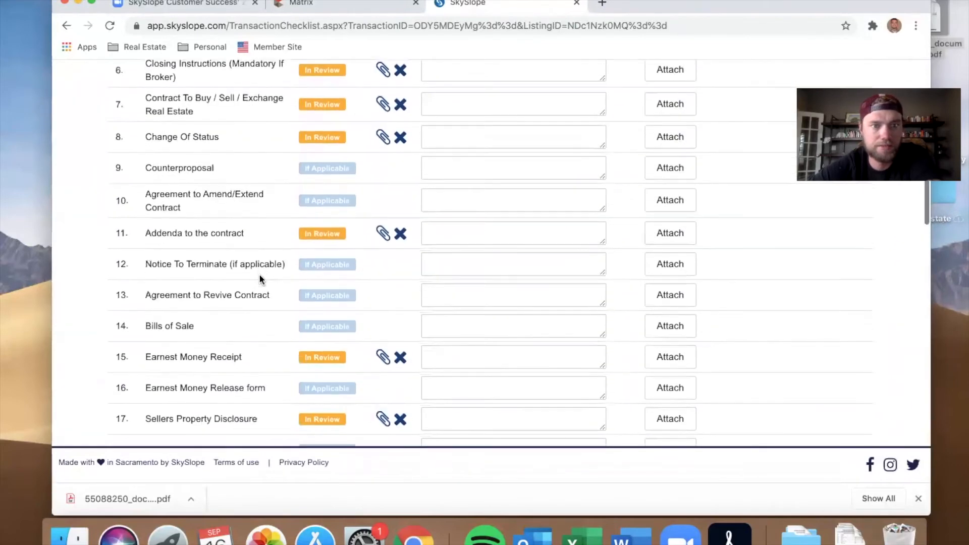
scroll(261, 279, down, 1)
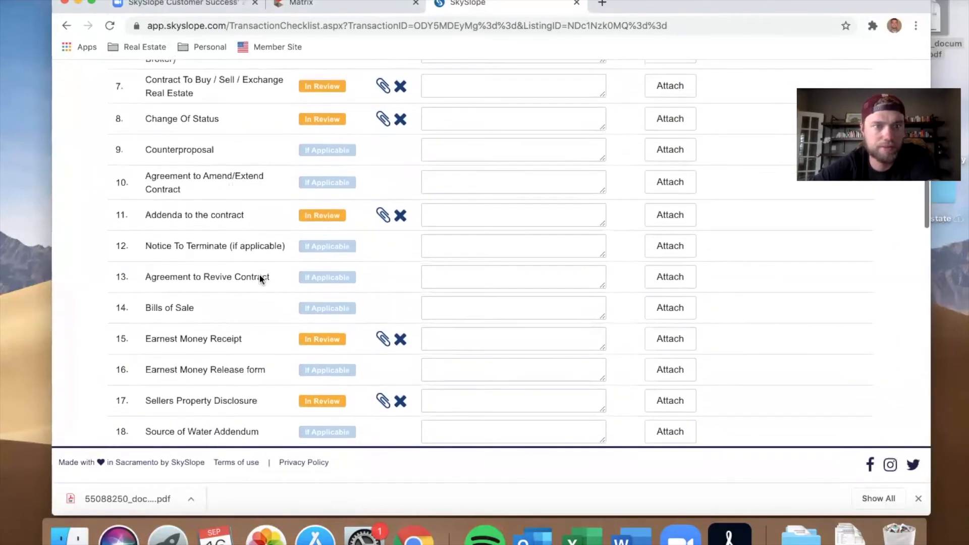
scroll(261, 279, down, 2)
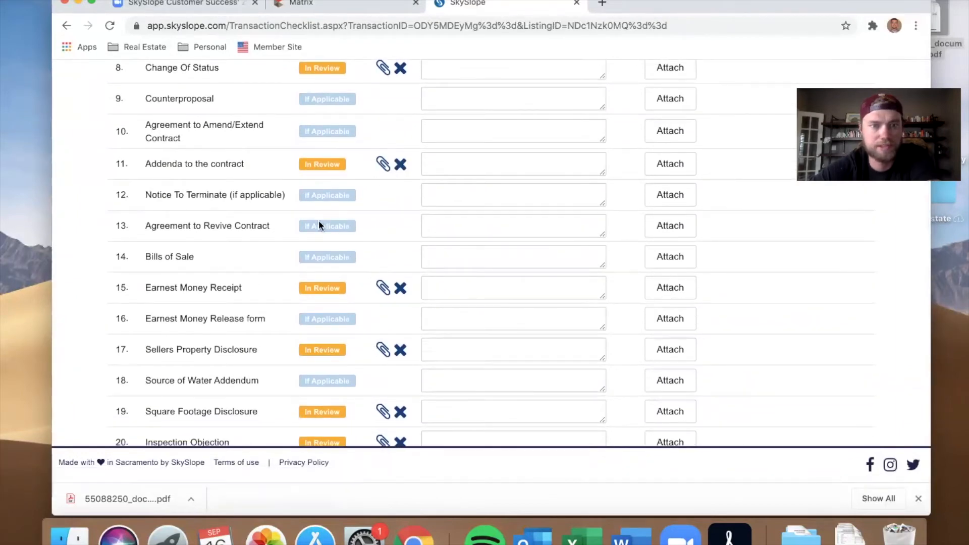
scroll(319, 220, down, 1)
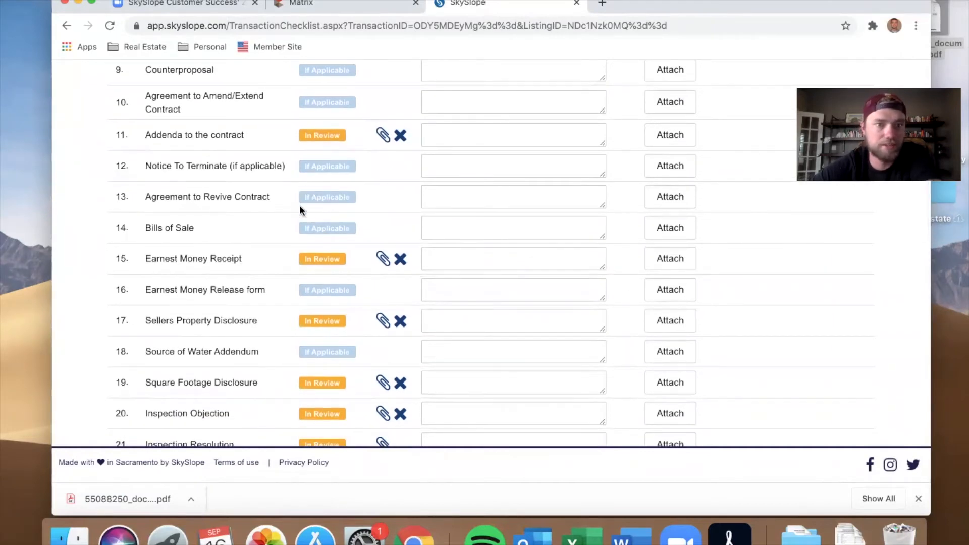
scroll(301, 207, down, 1)
scroll(287, 232, down, 1)
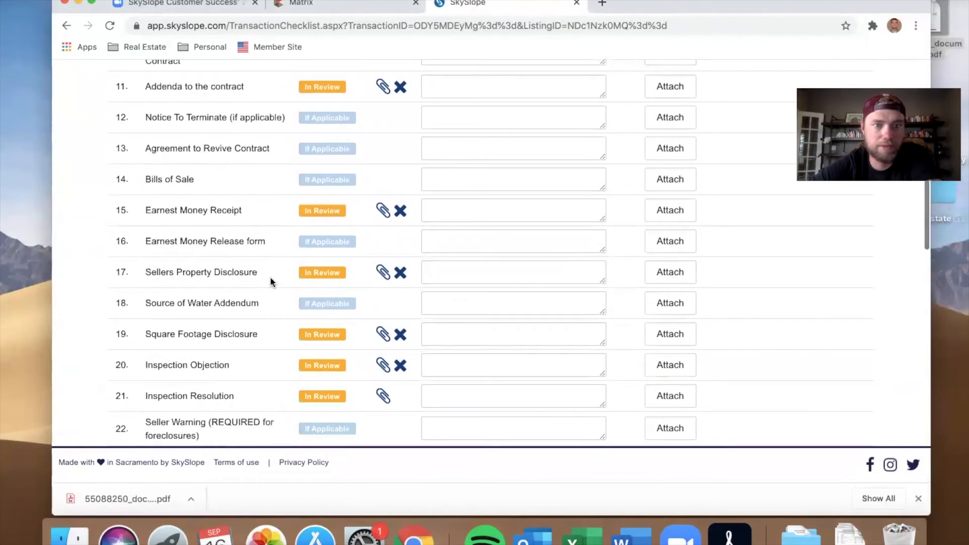
scroll(272, 271, down, 1)
scroll(283, 215, down, 2)
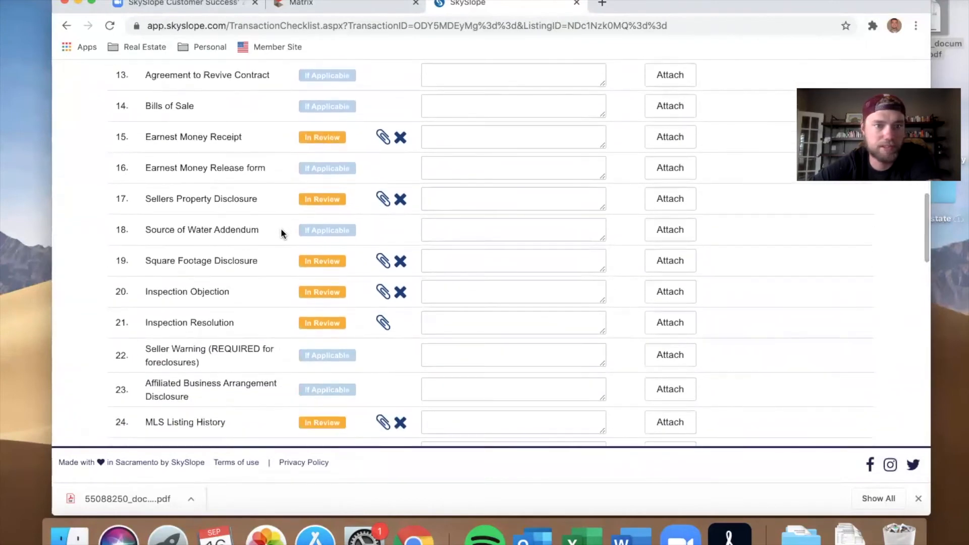
scroll(281, 232, down, 2)
scroll(281, 232, up, 1)
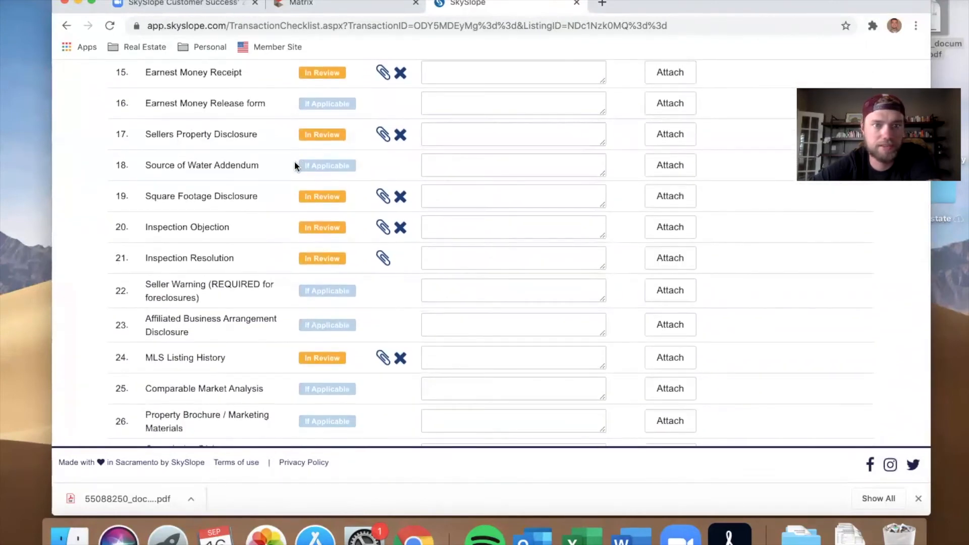
scroll(277, 268, down, 3)
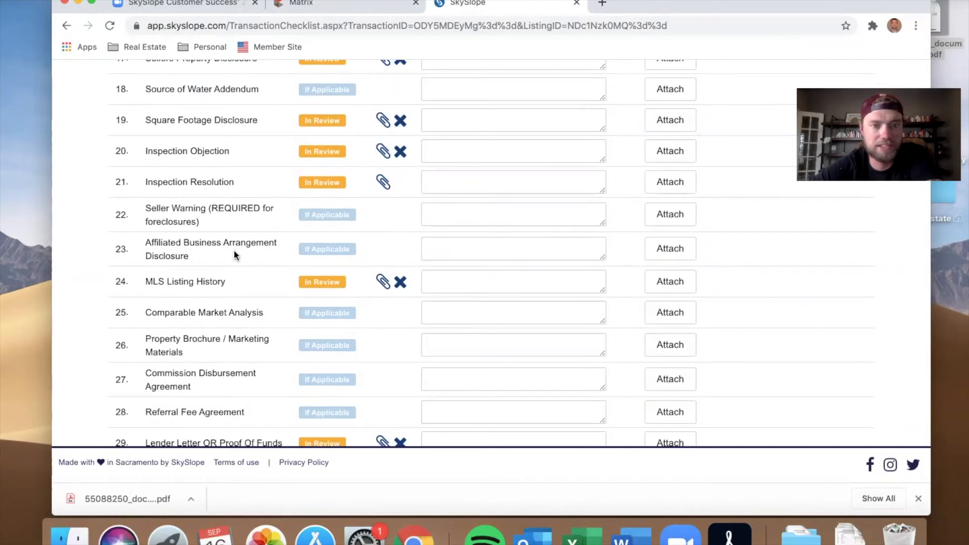
scroll(234, 252, down, 3)
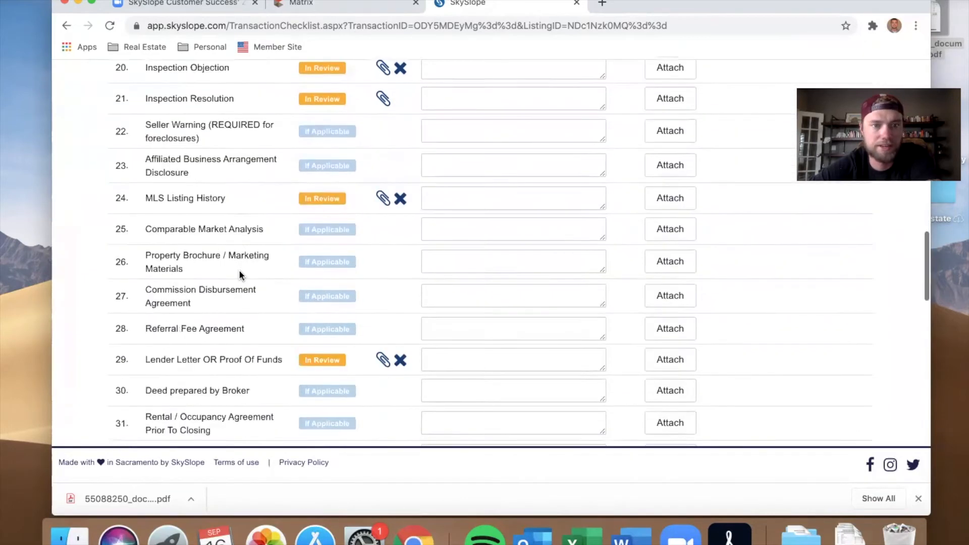
scroll(260, 227, down, 3)
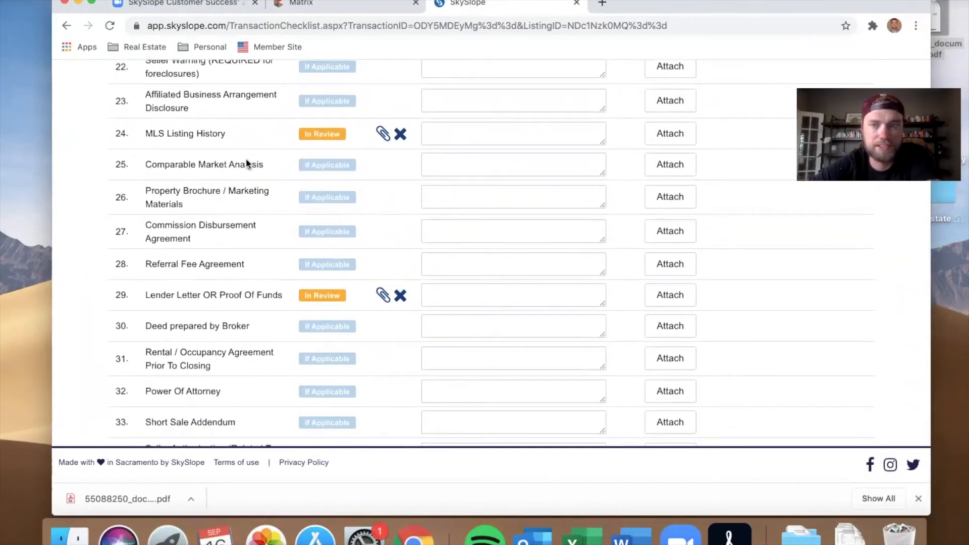
scroll(255, 190, down, 1)
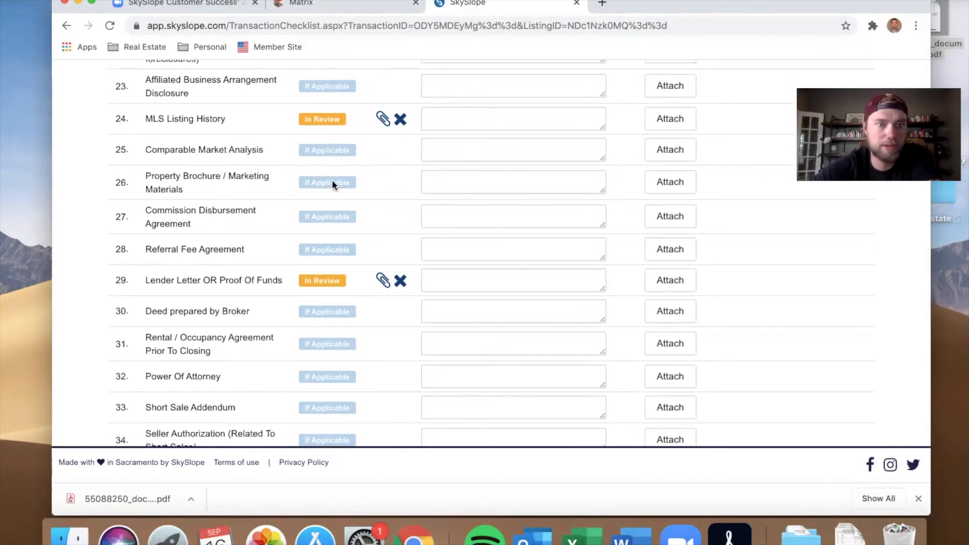
scroll(309, 184, down, 2)
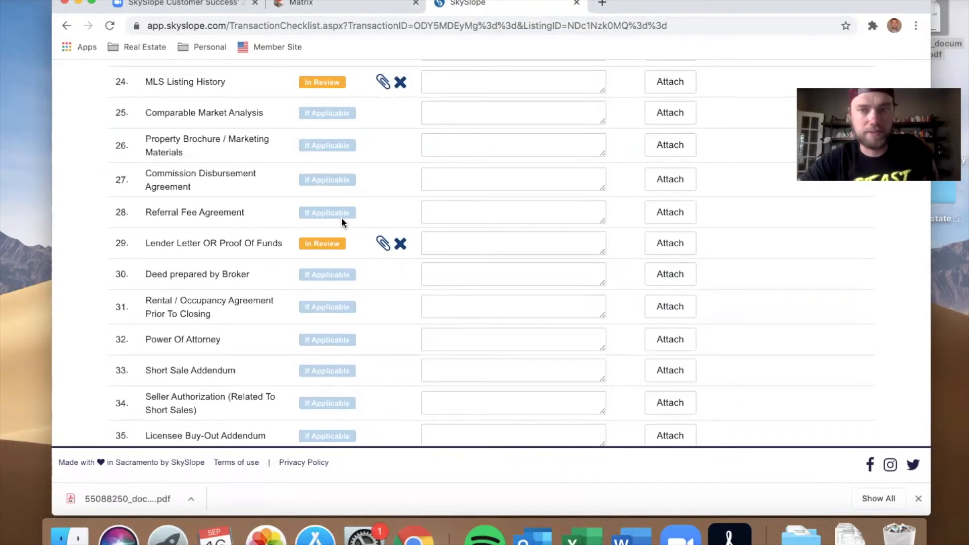
scroll(342, 222, down, 3)
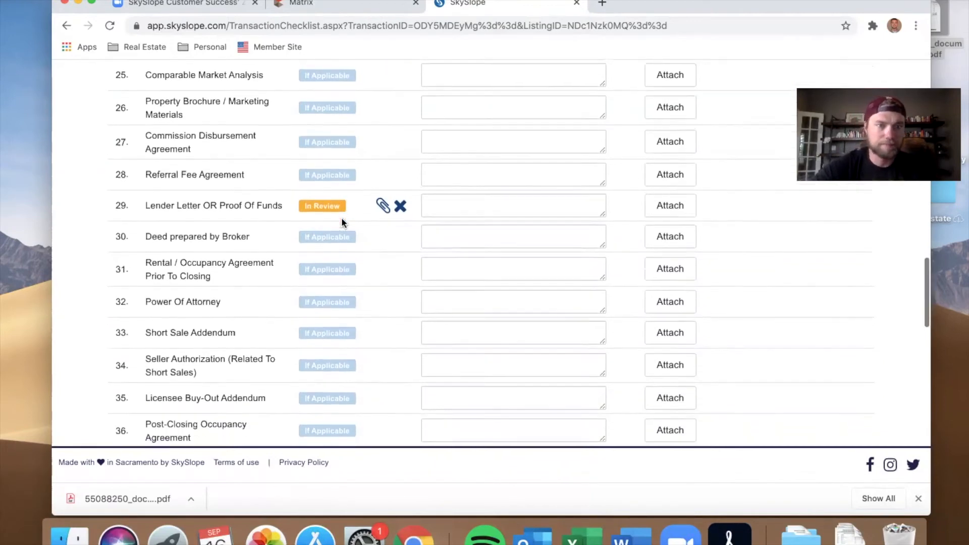
scroll(342, 223, down, 3)
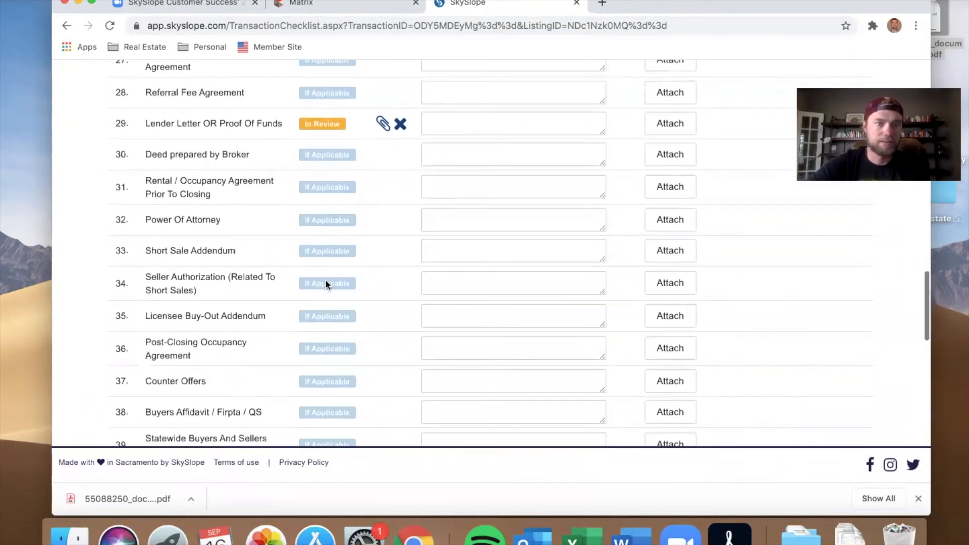
scroll(325, 285, down, 5)
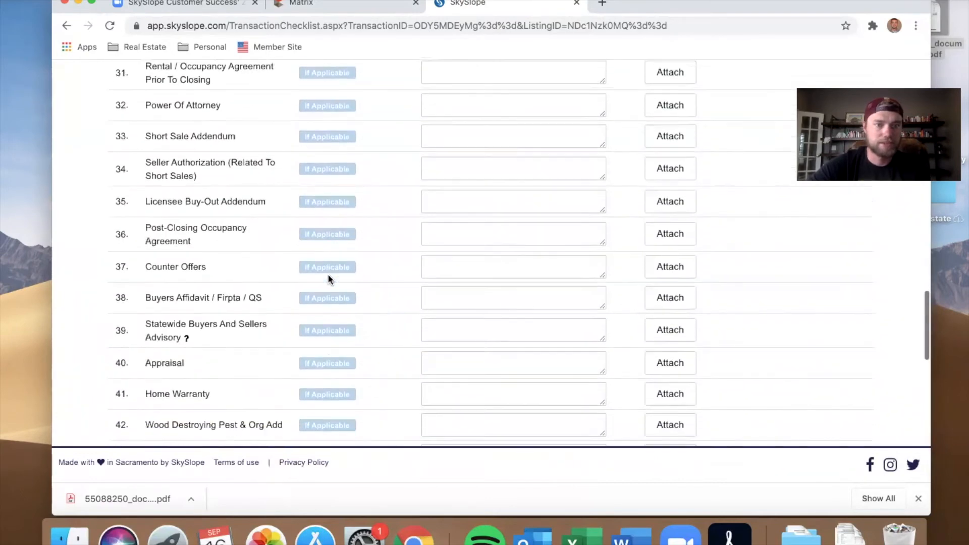
scroll(329, 279, down, 2)
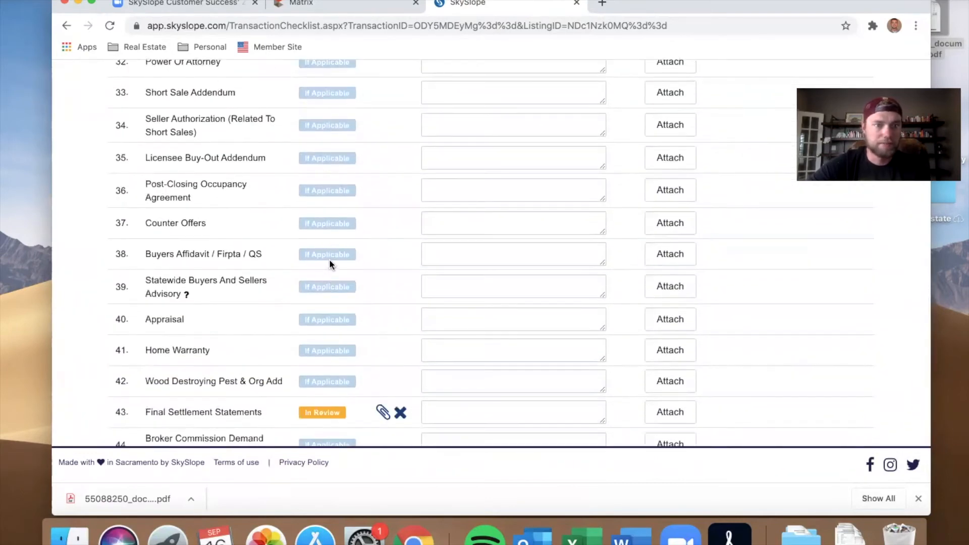
scroll(331, 263, down, 1)
mouse_move(187, 274)
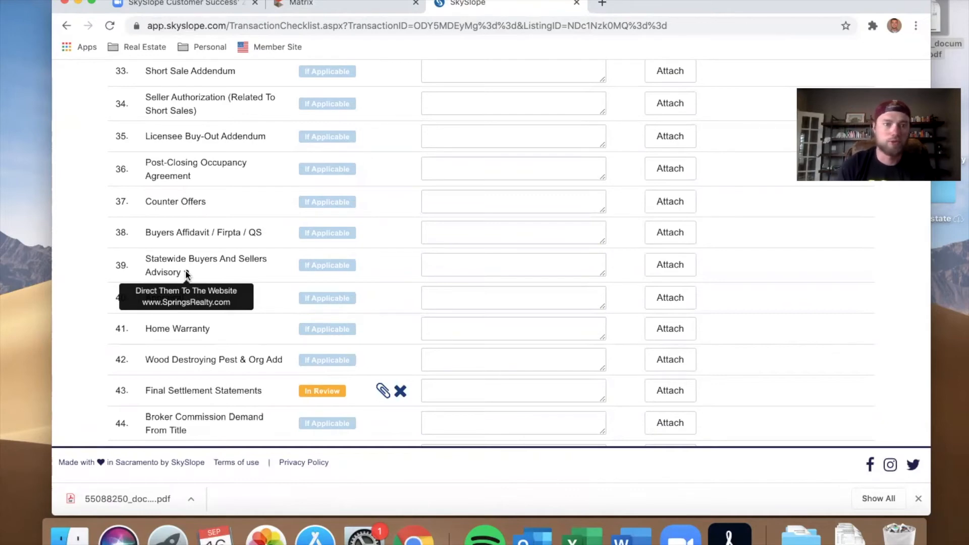
scroll(365, 301, down, 3)
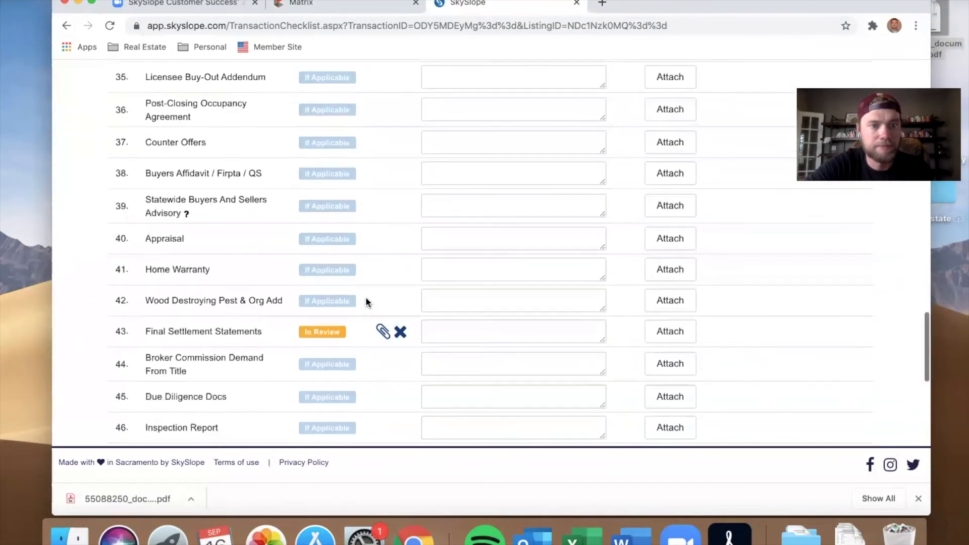
scroll(227, 225, down, 1)
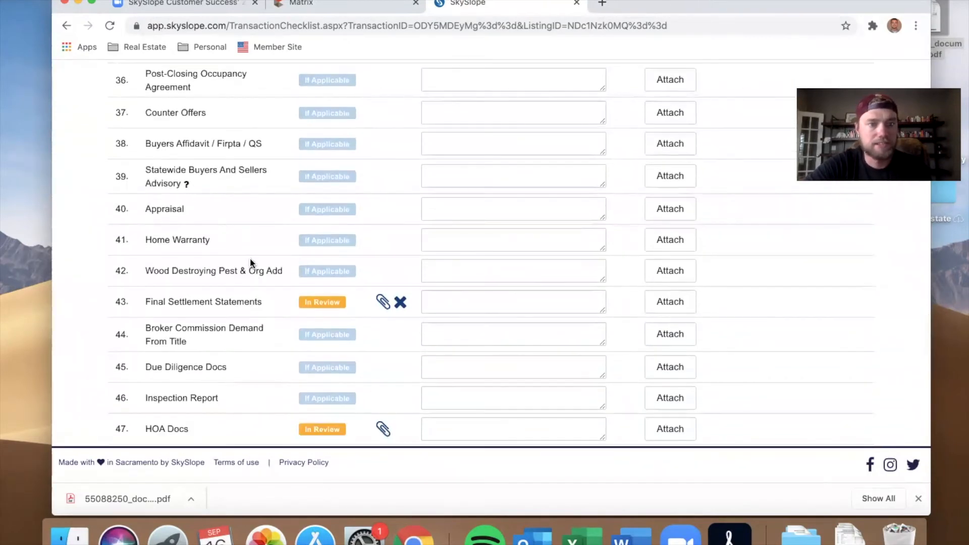
scroll(251, 263, down, 3)
scroll(251, 263, down, 3)
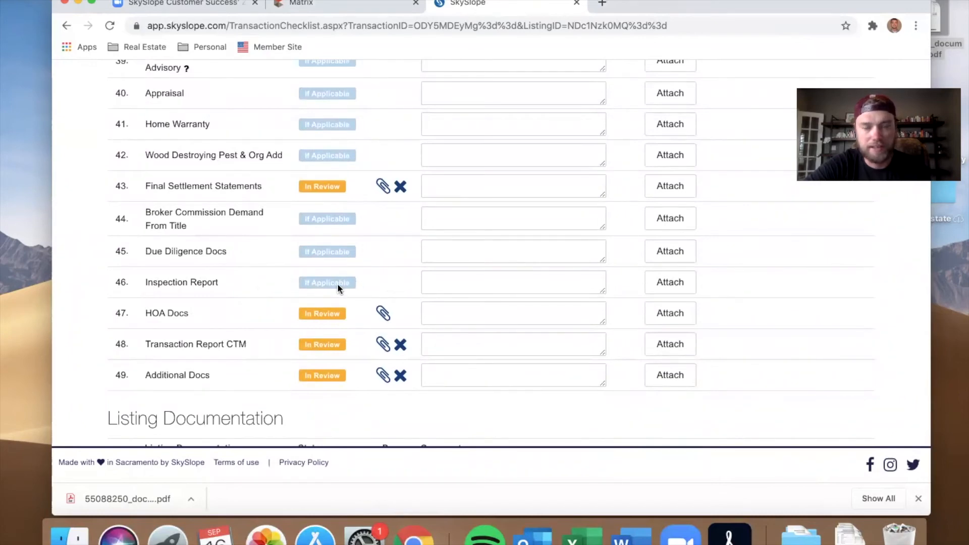
scroll(409, 304, down, 10)
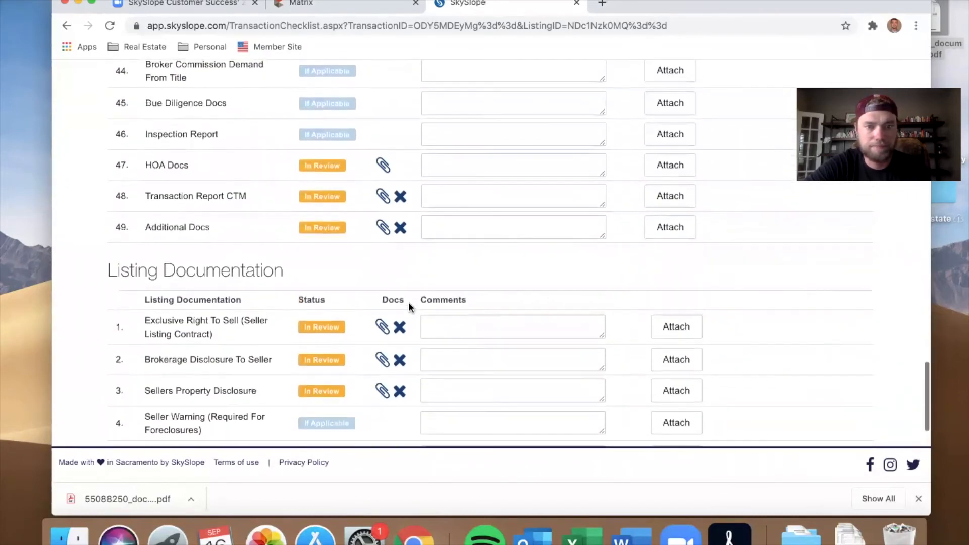
Step: Open the Get Paid Now commission-advance offer from the transaction checklist
scroll(410, 304, up, 20)
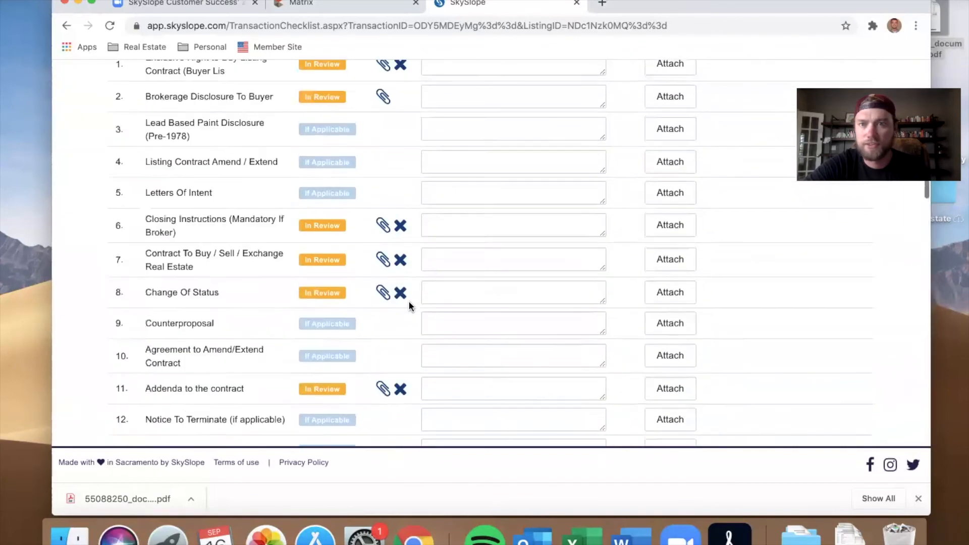
drag(799, 12, 748, 11)
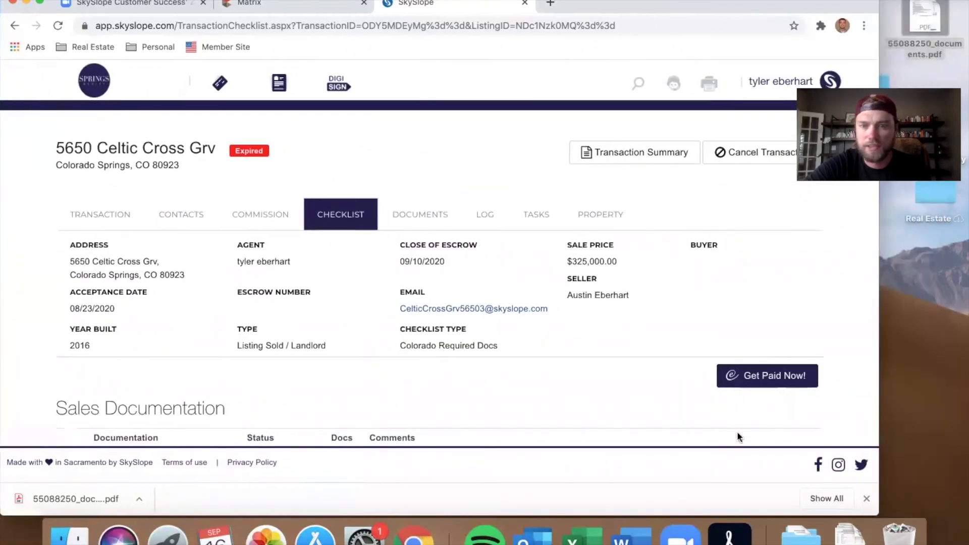
click(764, 376)
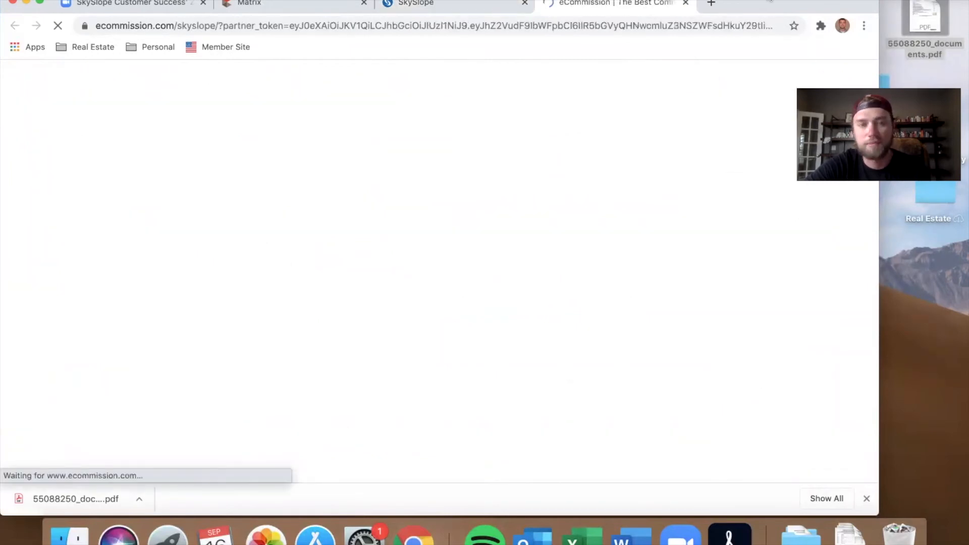
drag(771, 0, 797, 1)
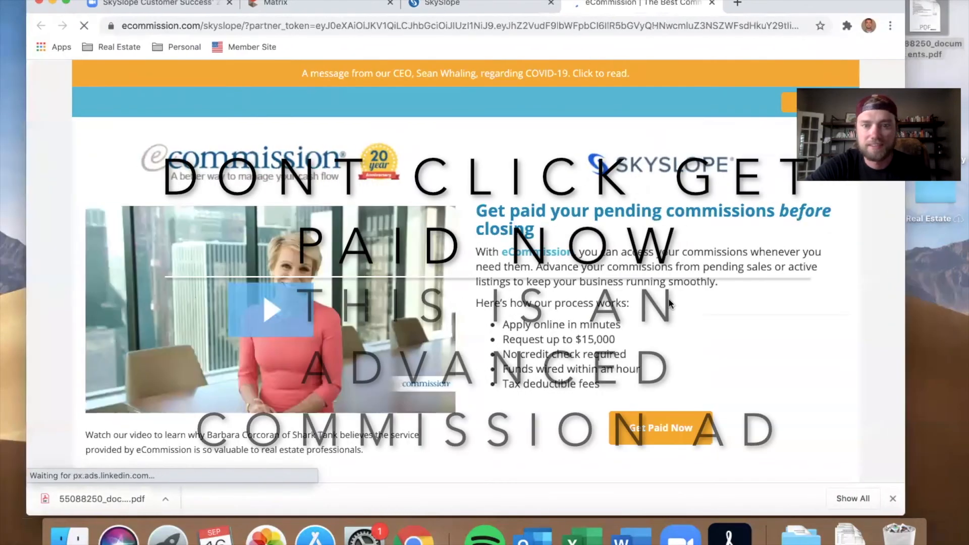
scroll(653, 341, down, 2)
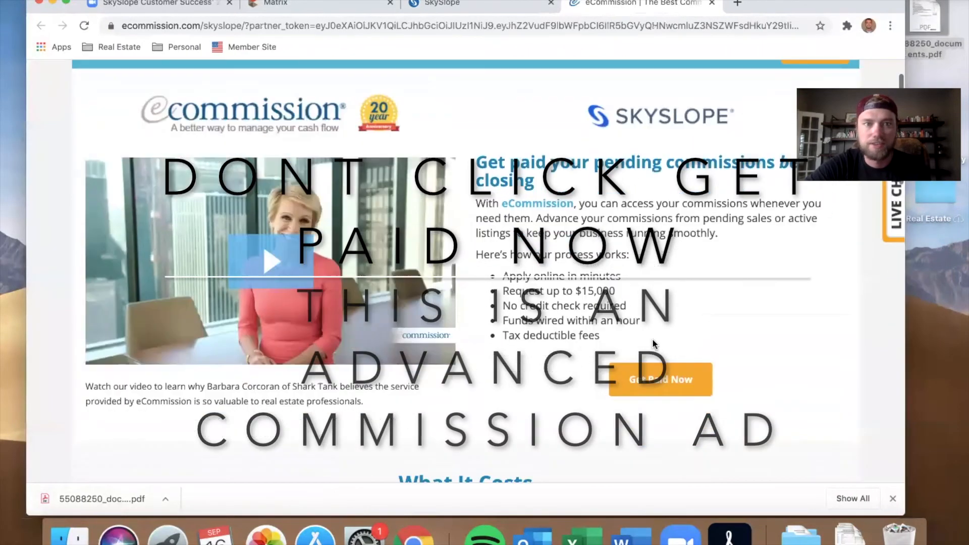
click(649, 383)
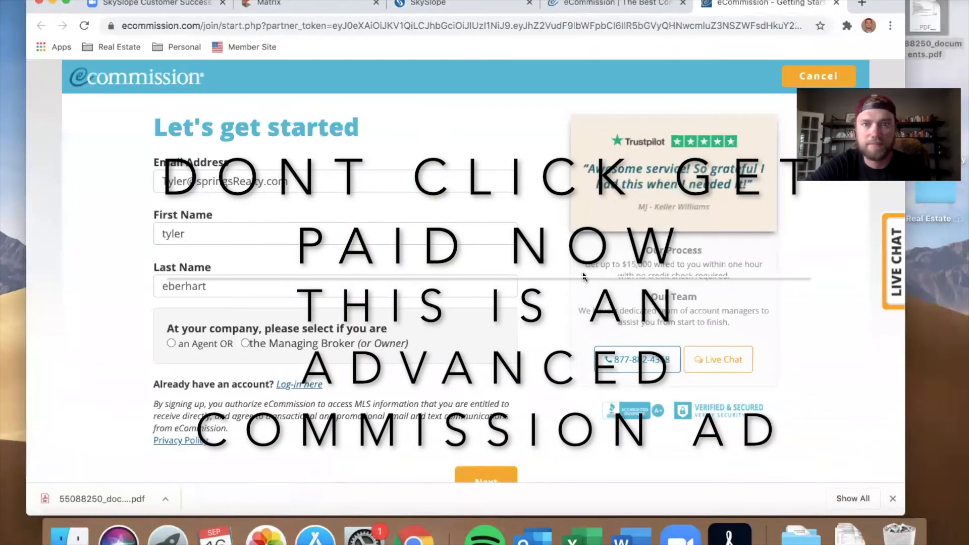
scroll(534, 349, down, 3)
scroll(335, 203, up, 2)
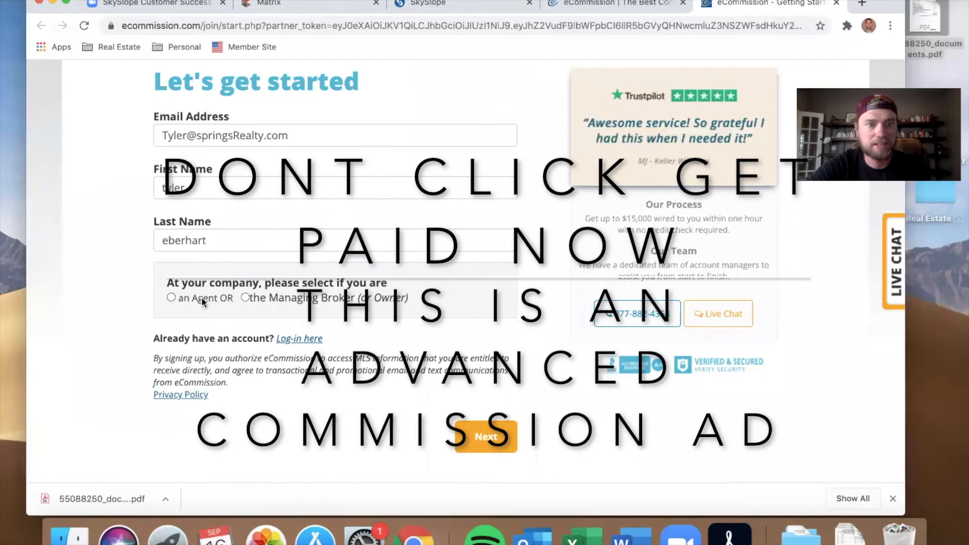
click(245, 297)
click(486, 437)
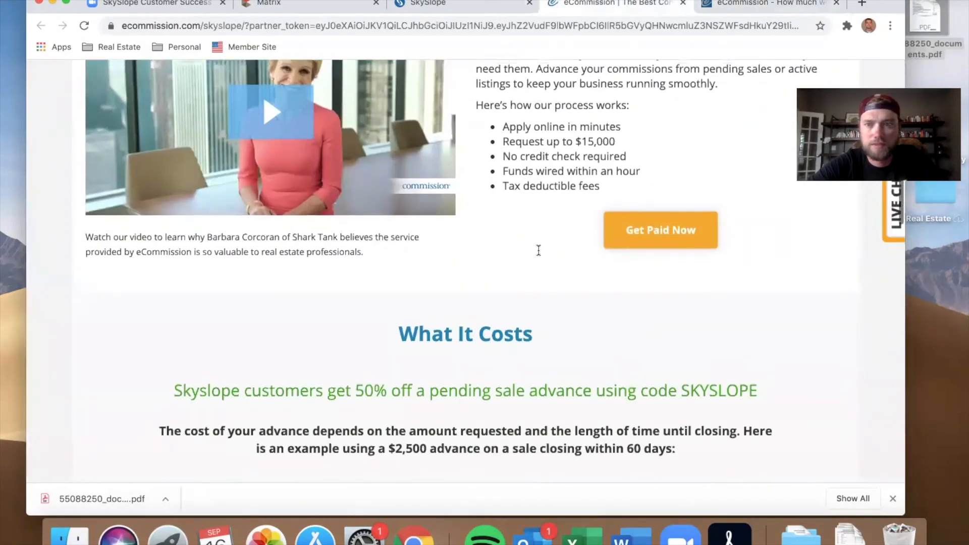
Step: Review the advance pricing on the eCommission page and close its tab
scroll(539, 251, up, 5)
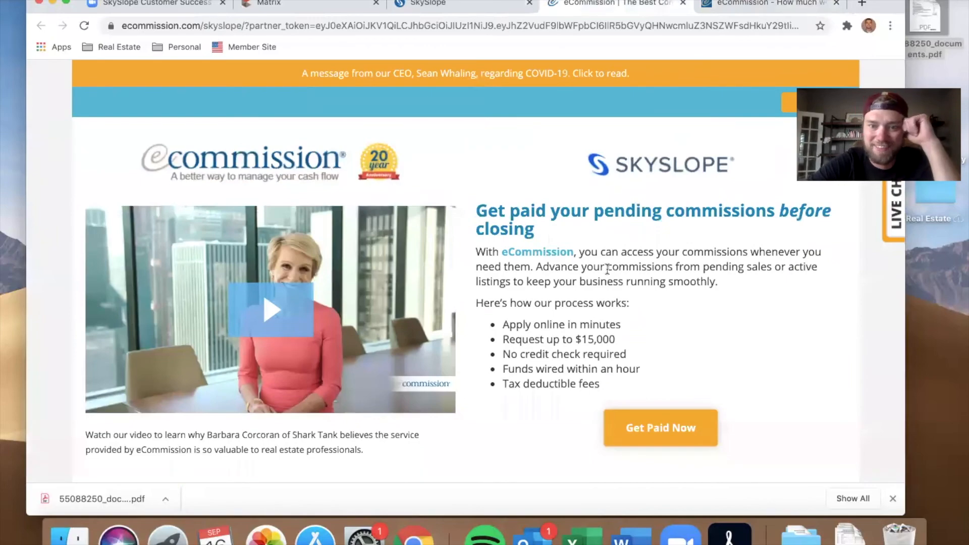
scroll(608, 268, down, 10)
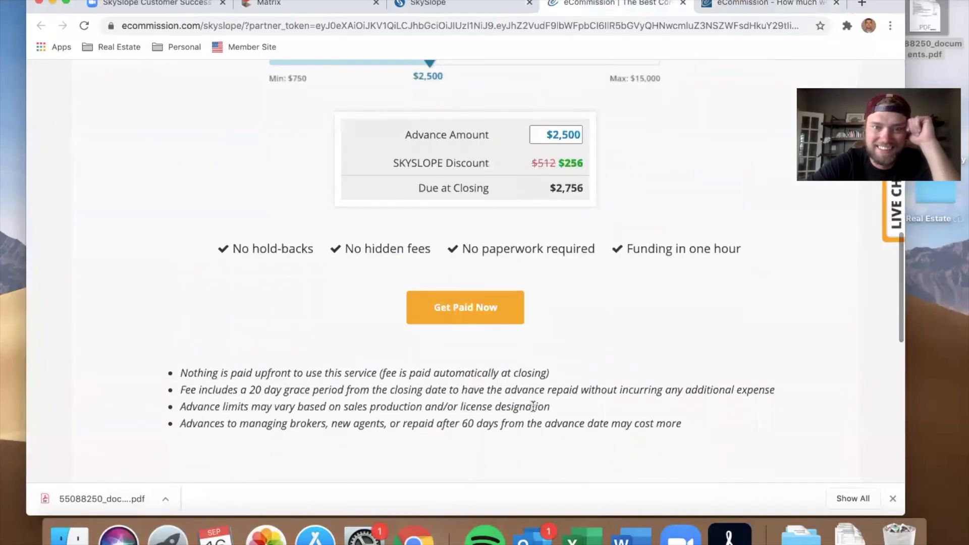
scroll(533, 407, down, 8)
scroll(531, 402, up, 6)
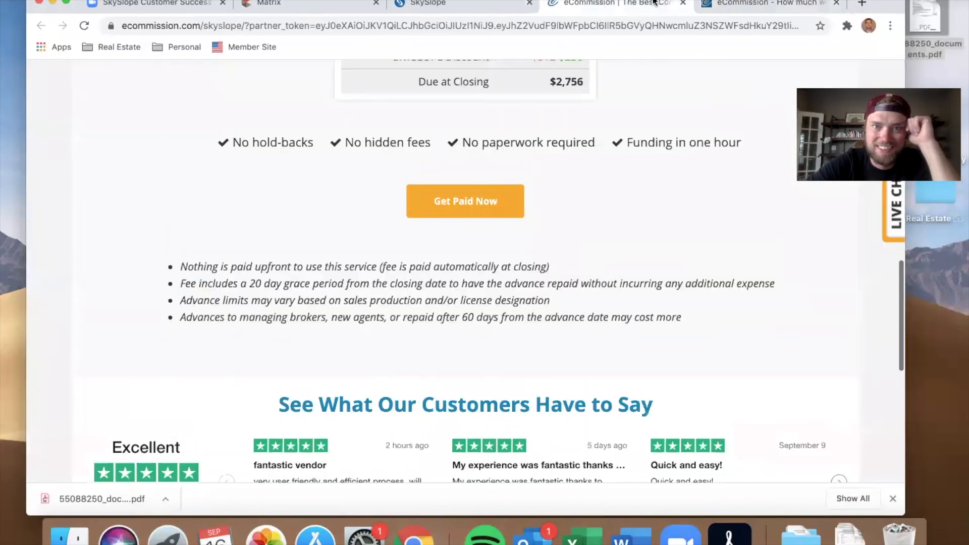
click(683, 5)
click(683, 5)
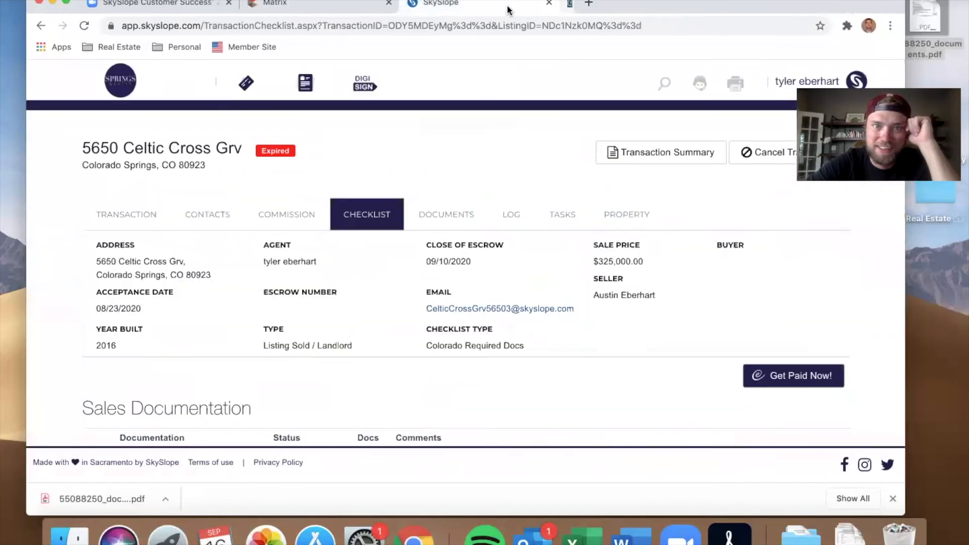
scroll(643, 337, down, 3)
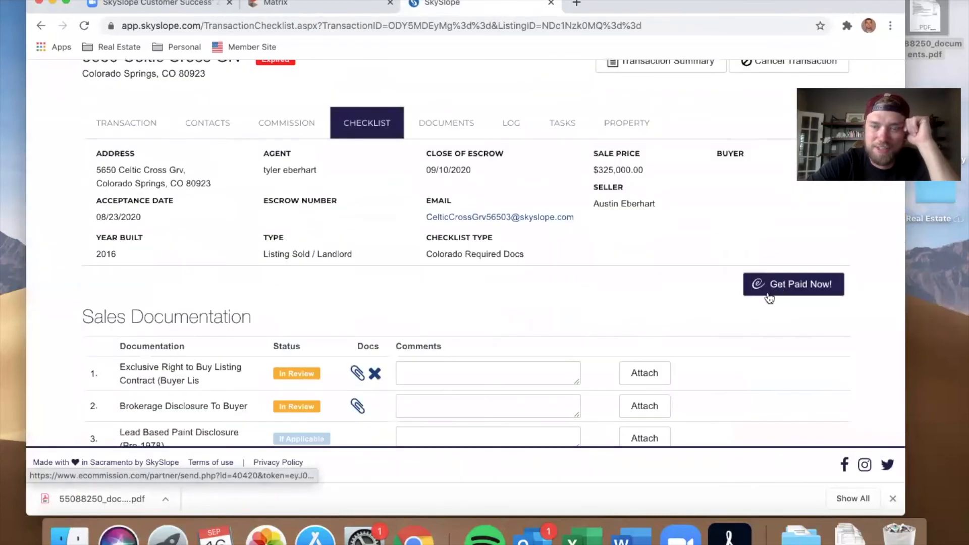
scroll(484, 377, up, 3)
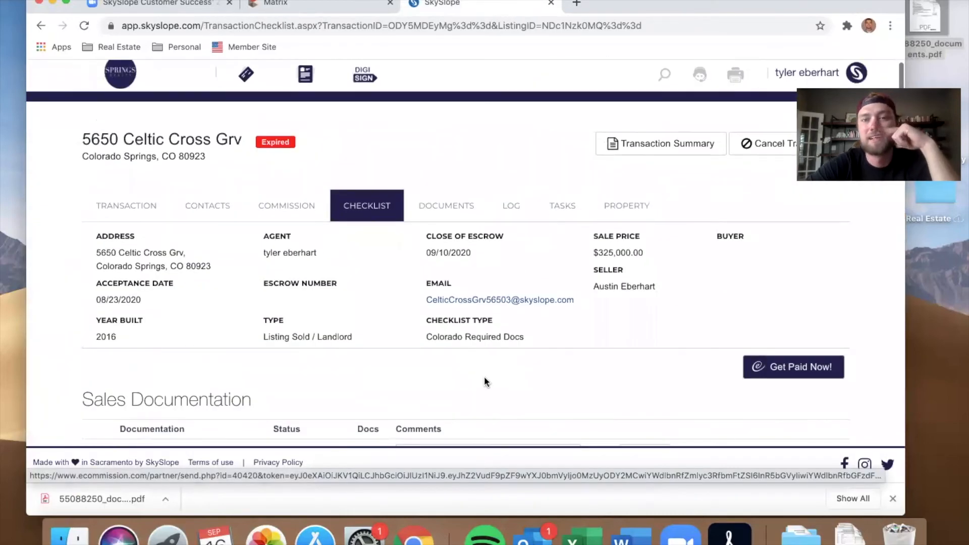
scroll(483, 377, down, 20)
scroll(484, 376, up, 20)
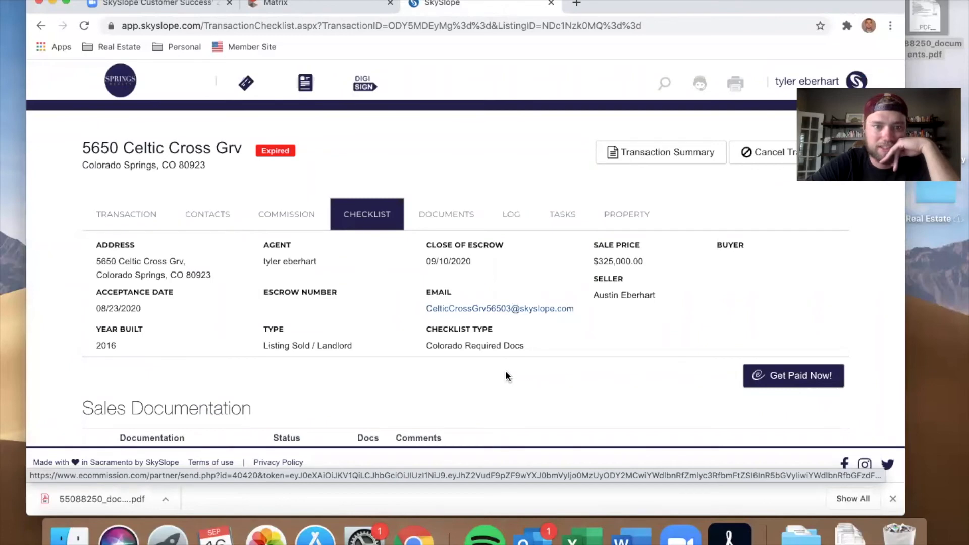
scroll(506, 376, down, 1)
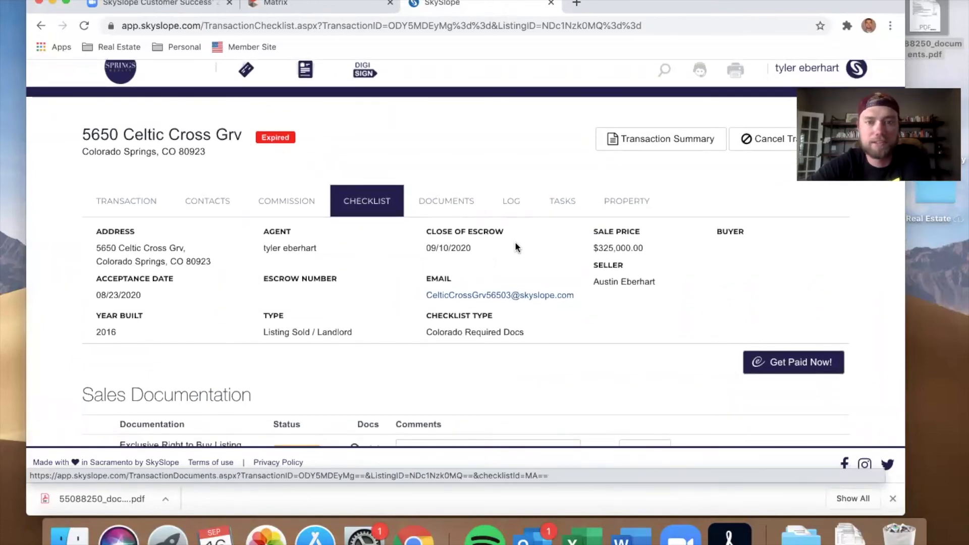
scroll(515, 242, down, 15)
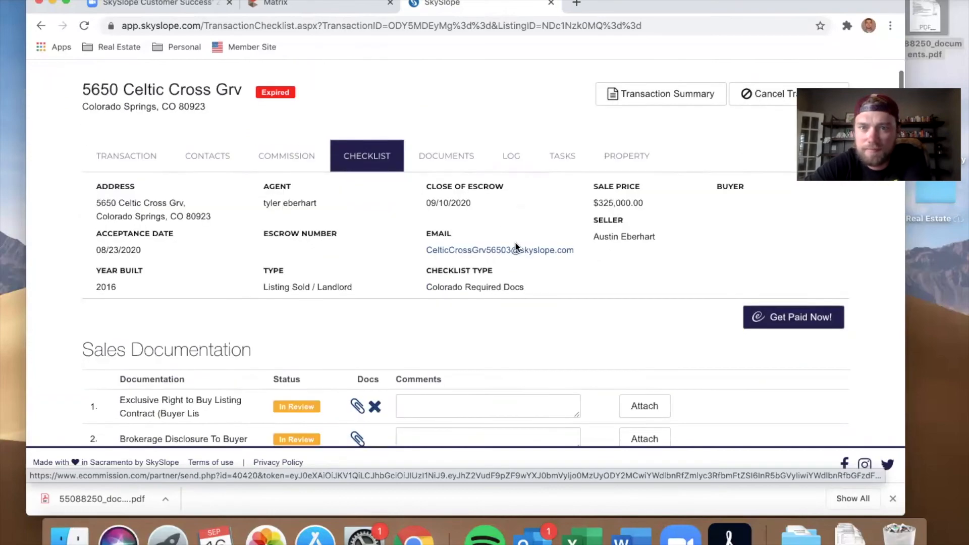
scroll(508, 357, up, 15)
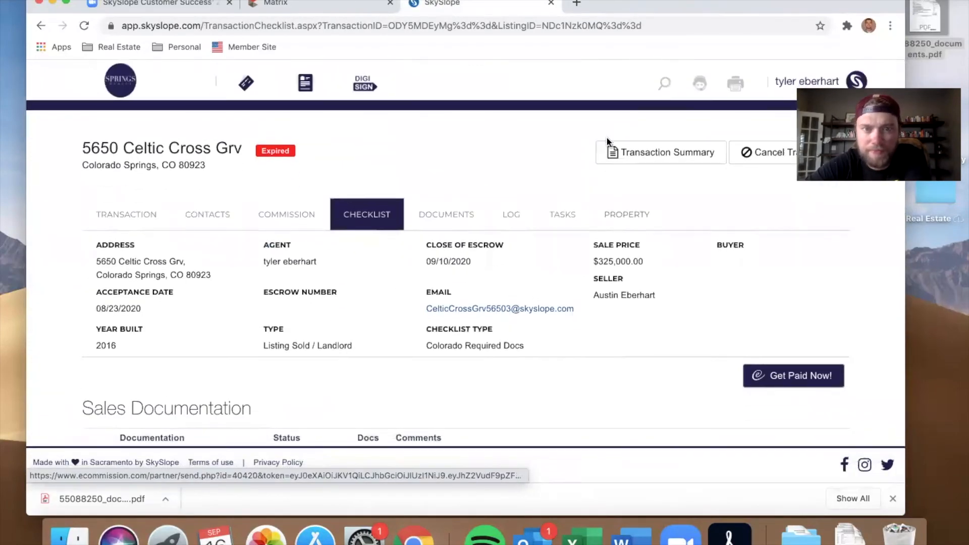
Step: Look through the transaction's Documents and Log tabs and open the account menu
click(483, 214)
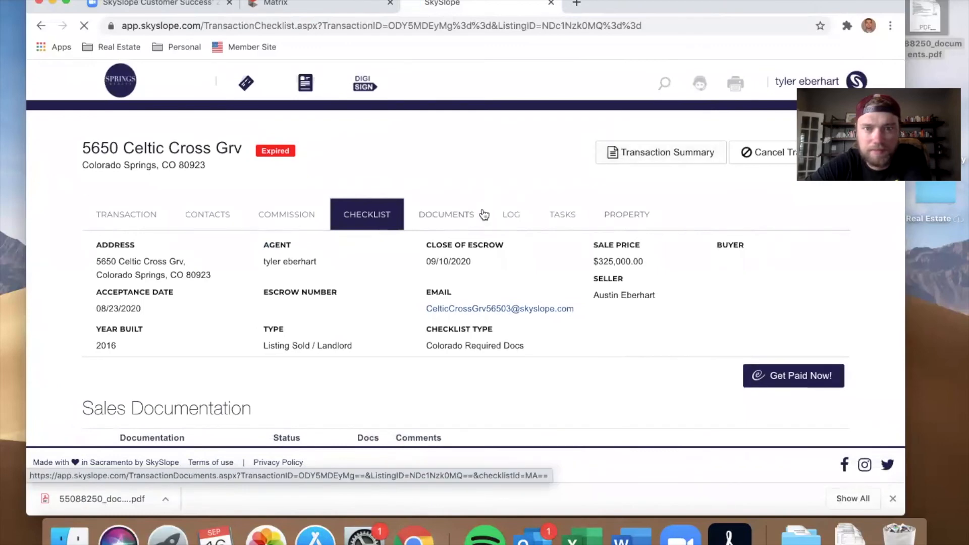
click(522, 221)
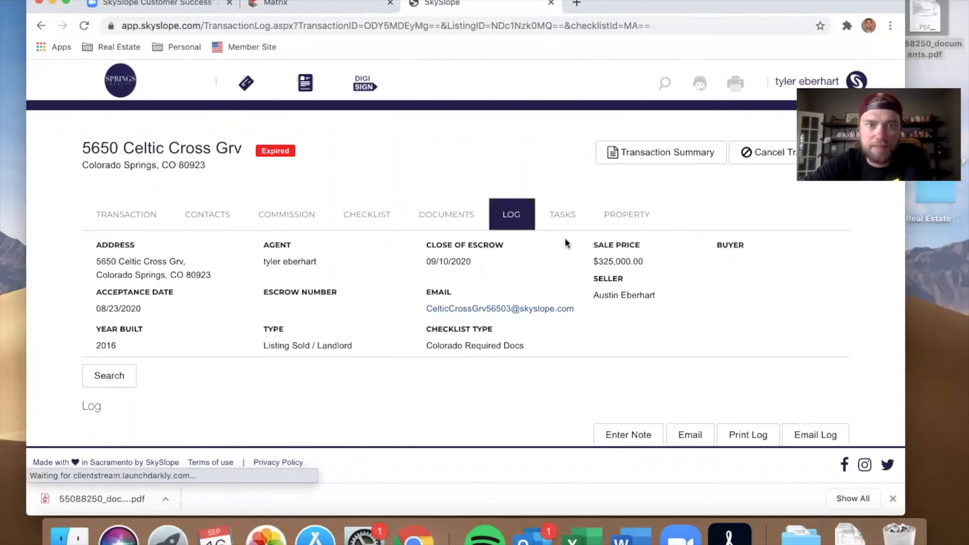
click(821, 82)
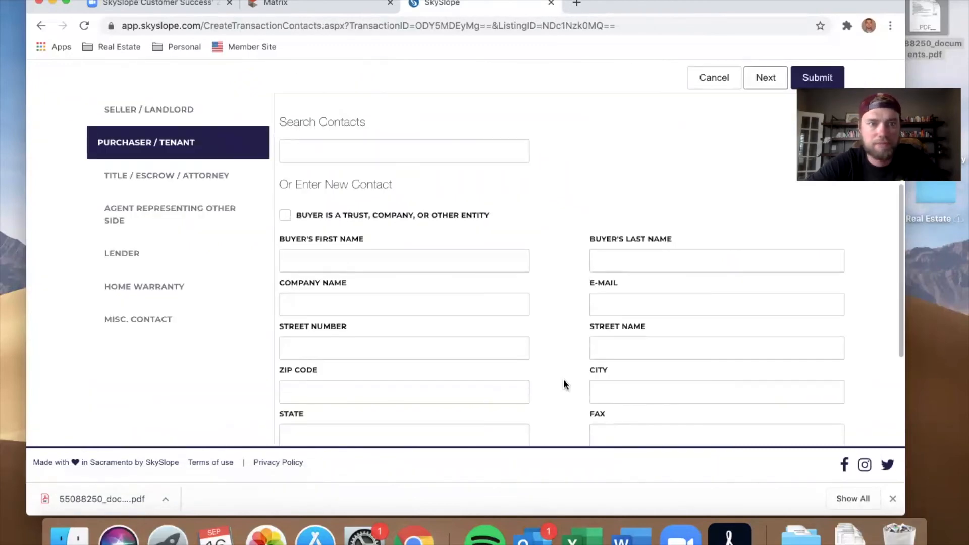
Step: Step through the Contacts and Commission pages of the transaction as the broker account to review them
scroll(565, 385, up, 1)
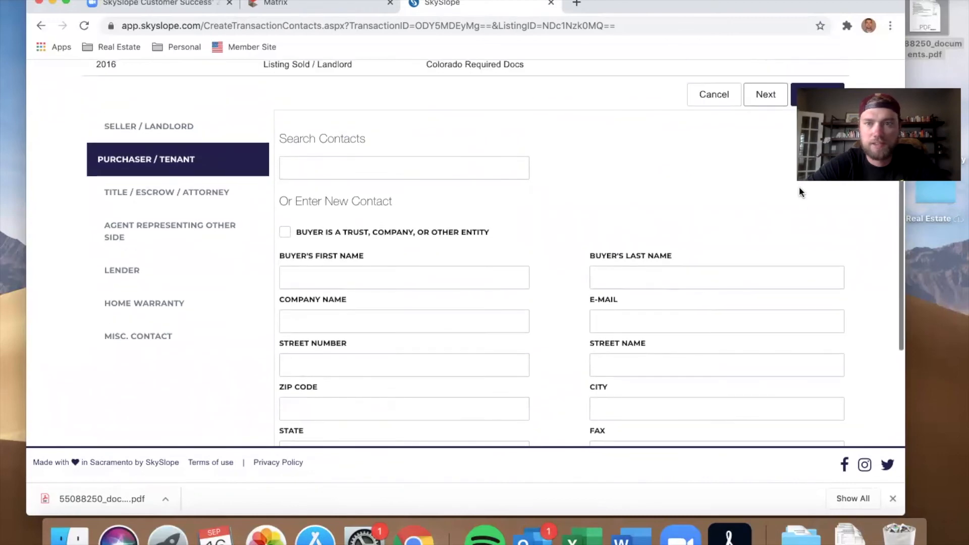
scroll(714, 158, up, 5)
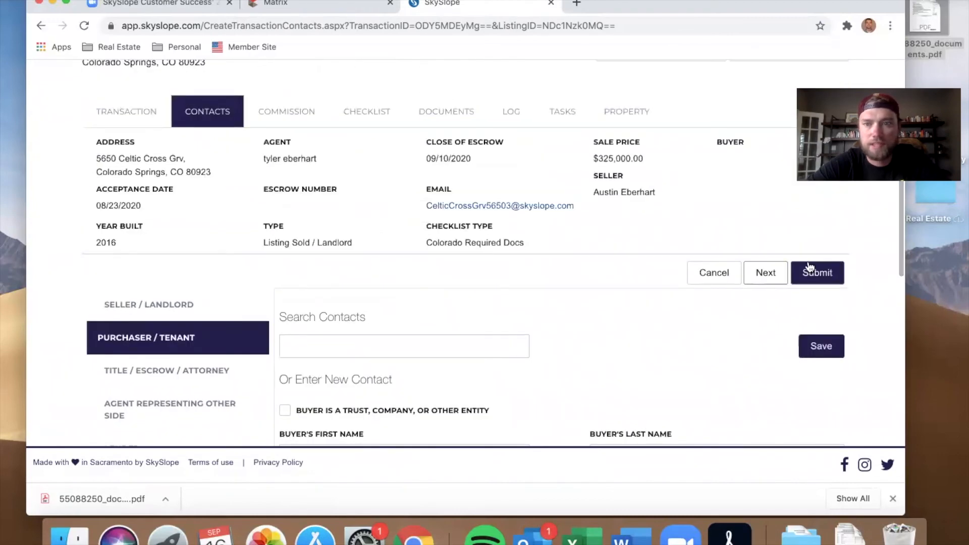
click(767, 280)
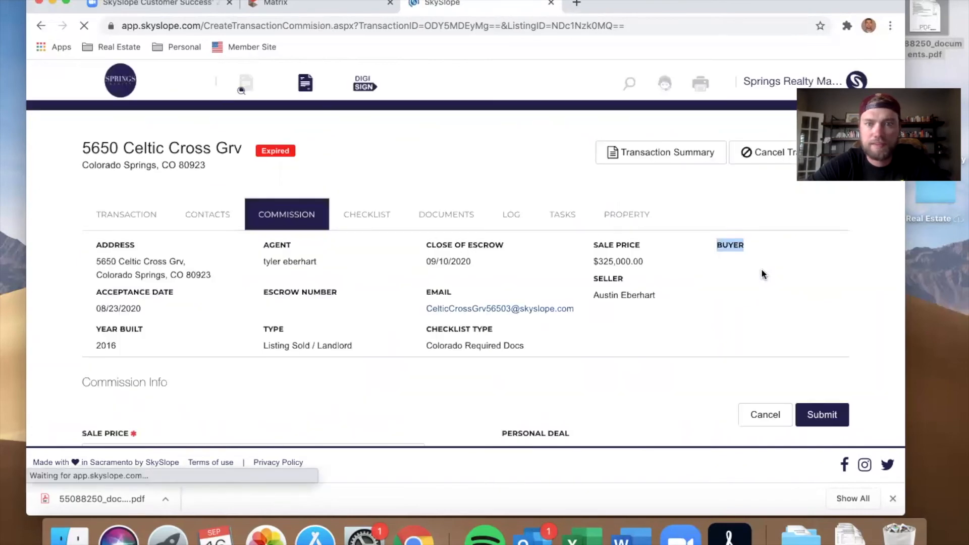
scroll(668, 353, down, 4)
scroll(663, 350, down, 1)
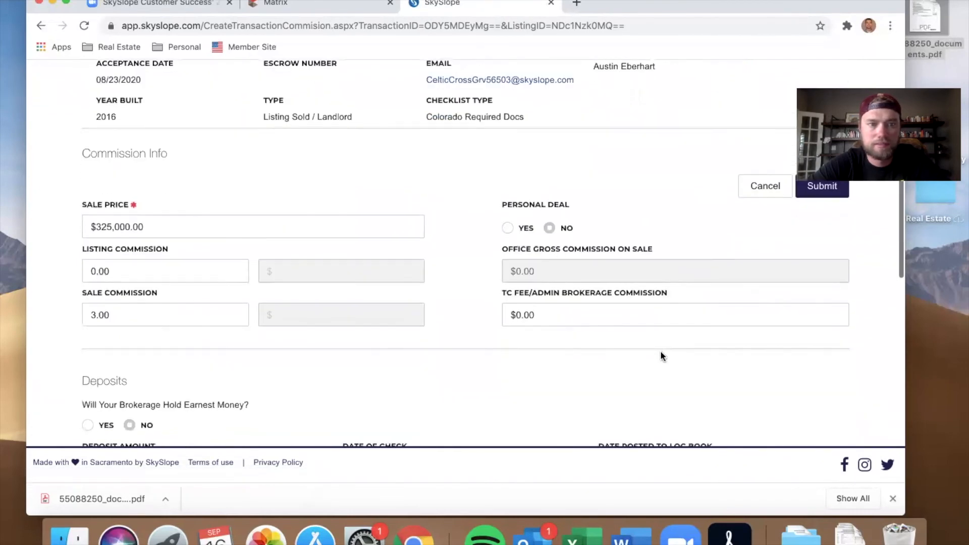
scroll(362, 364, down, 10)
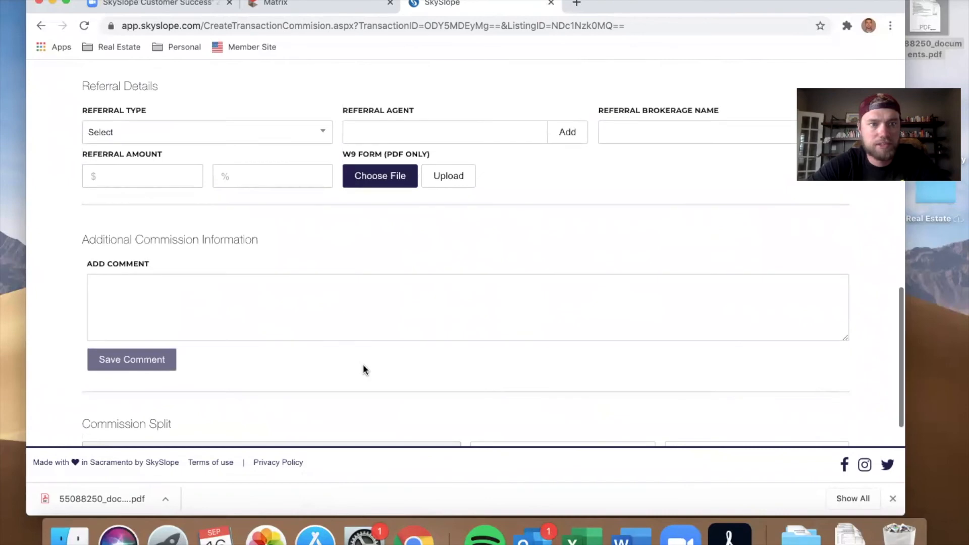
scroll(378, 268, up, 1)
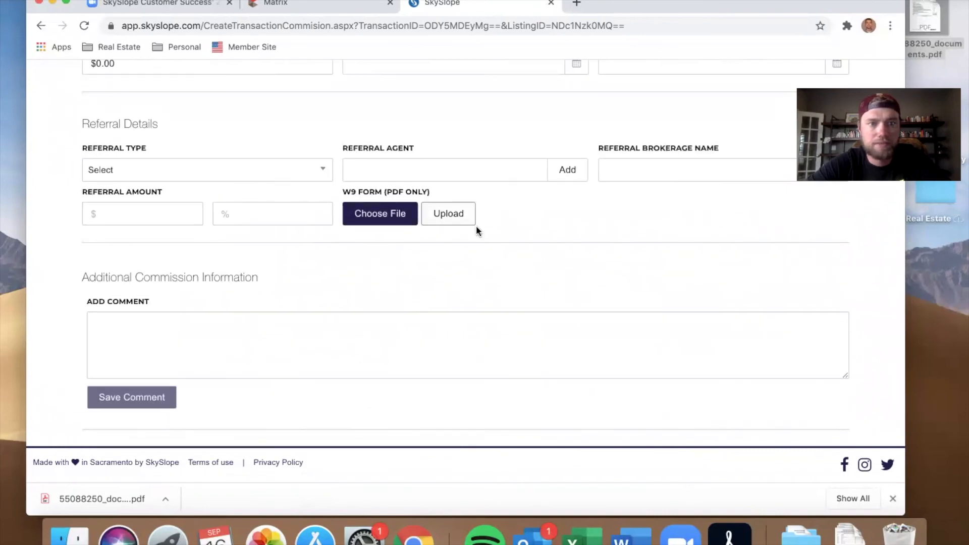
scroll(314, 275, down, 5)
scroll(314, 274, up, 15)
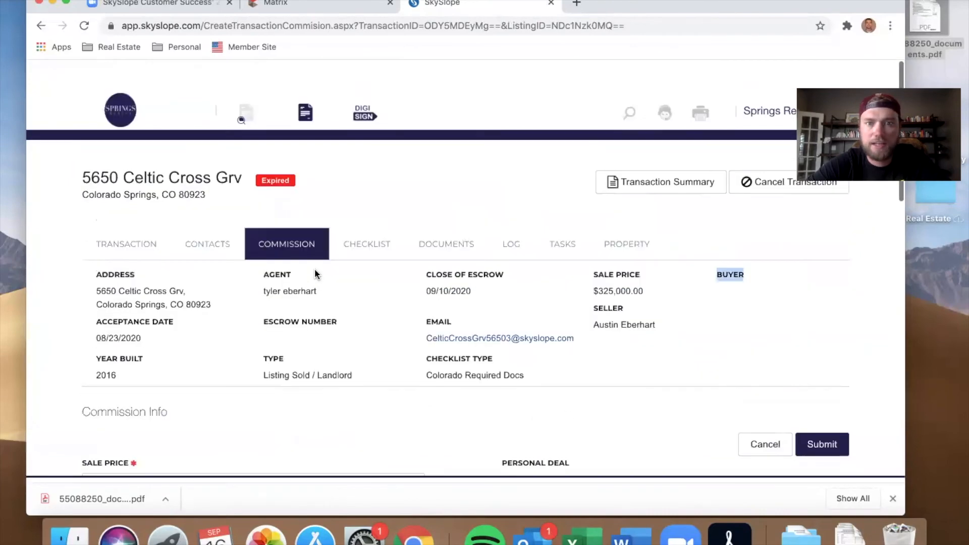
scroll(314, 273, down, 4)
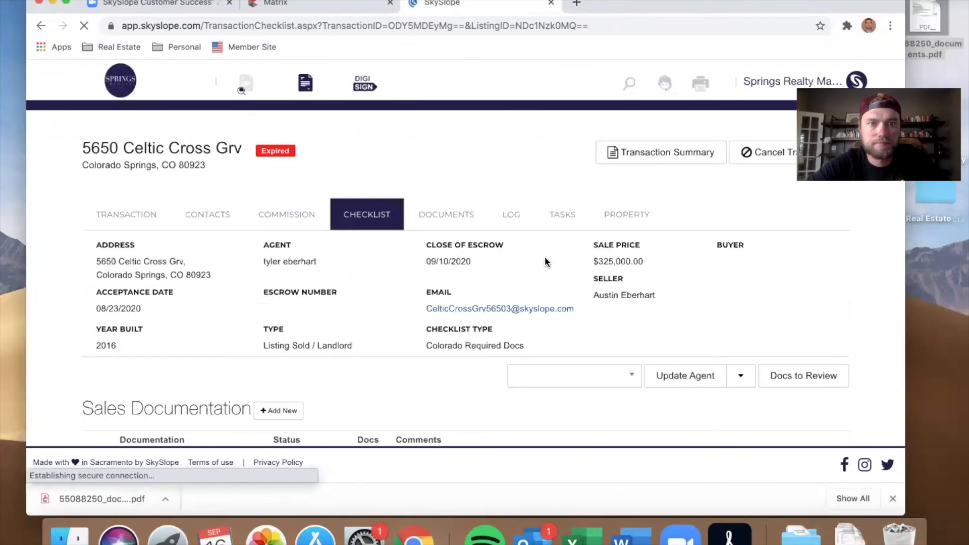
Step: Open the attached documents list for the Brokerage Disclosure To Buyer checklist item
scroll(539, 385, down, 8)
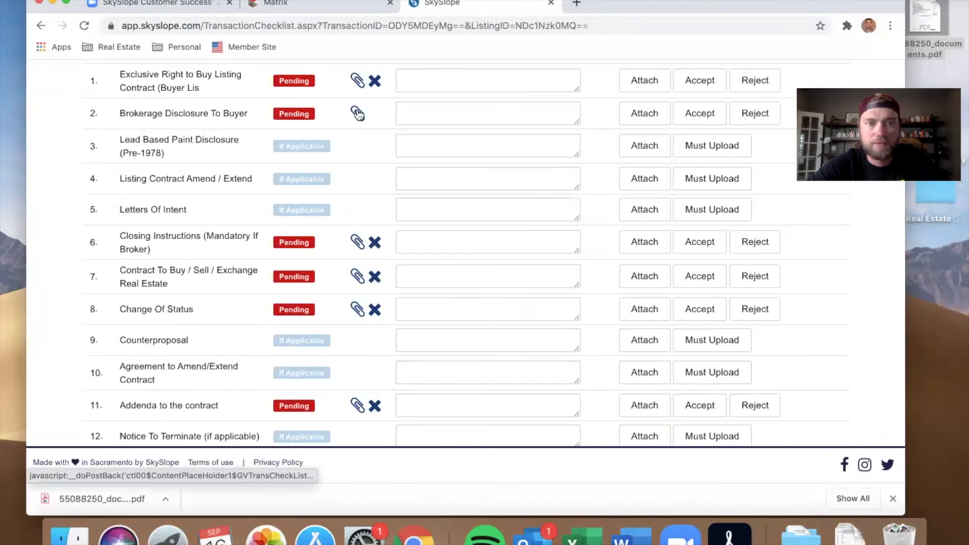
click(358, 113)
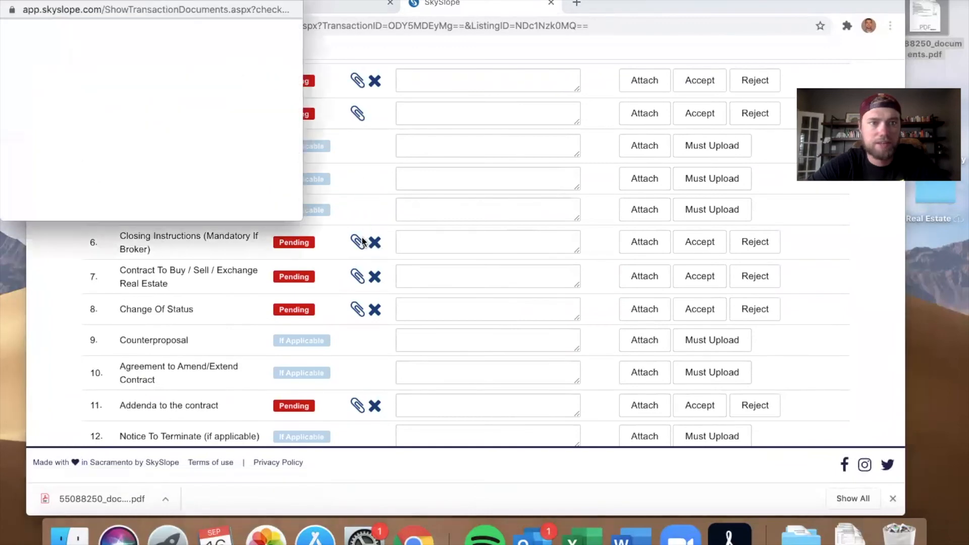
click(180, 106)
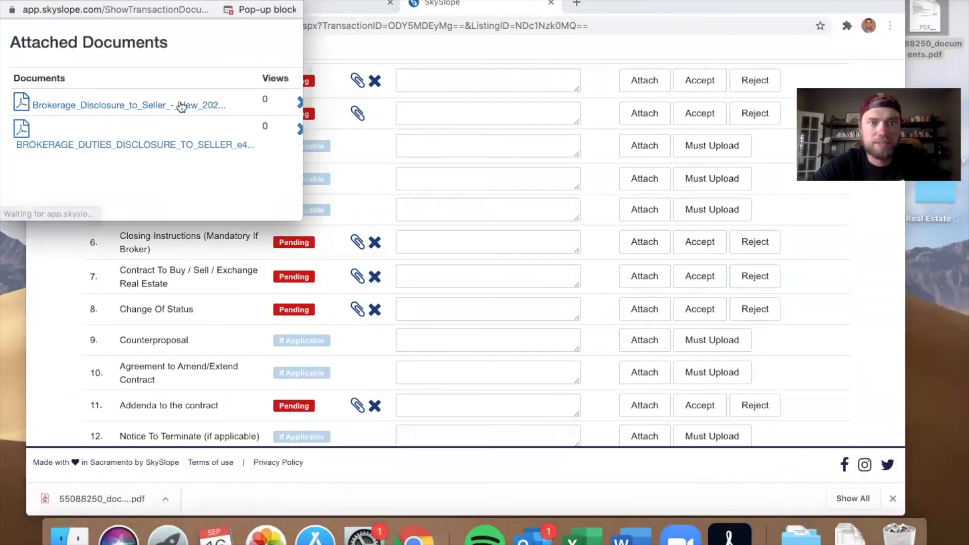
Step: Always allow pop-ups from app.skyslope.com and open the Brokerage_Disclosure_to_Seller PDF
click(251, 9)
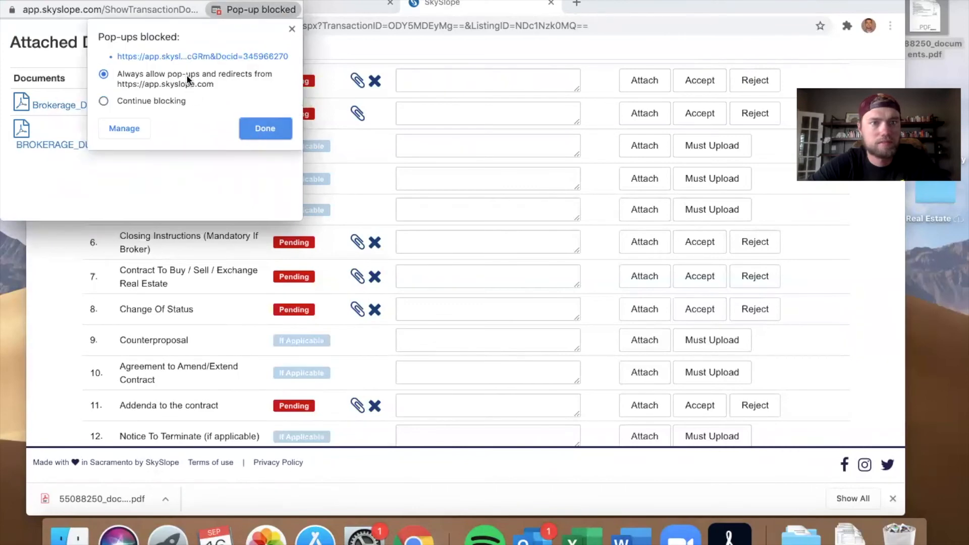
click(249, 125)
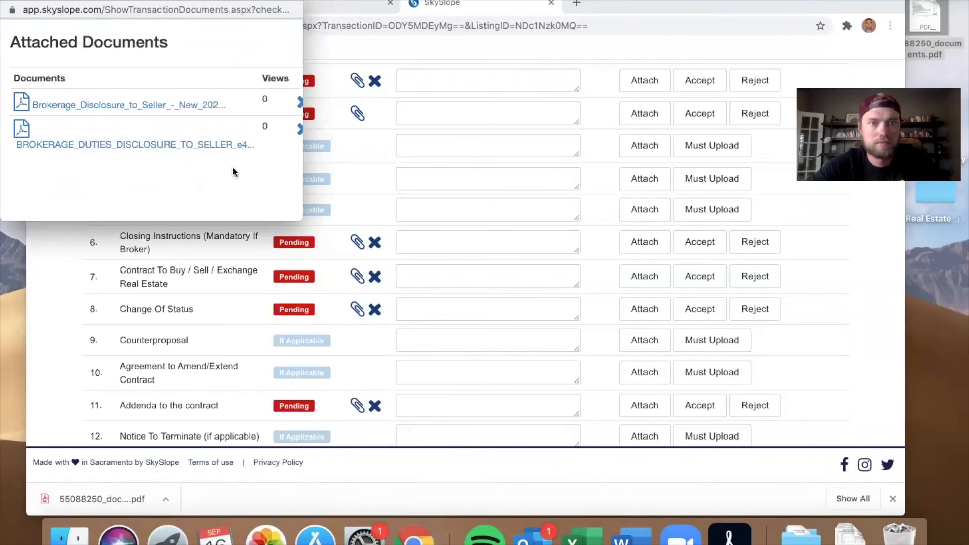
click(180, 106)
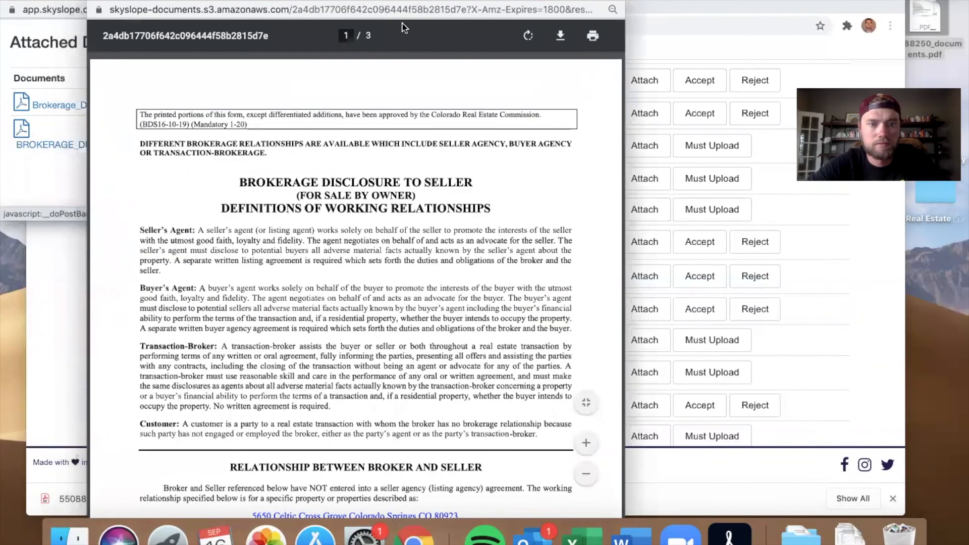
Step: Scroll through the Brokerage Disclosure to Seller PDF and close it
scroll(363, 309, down, 15)
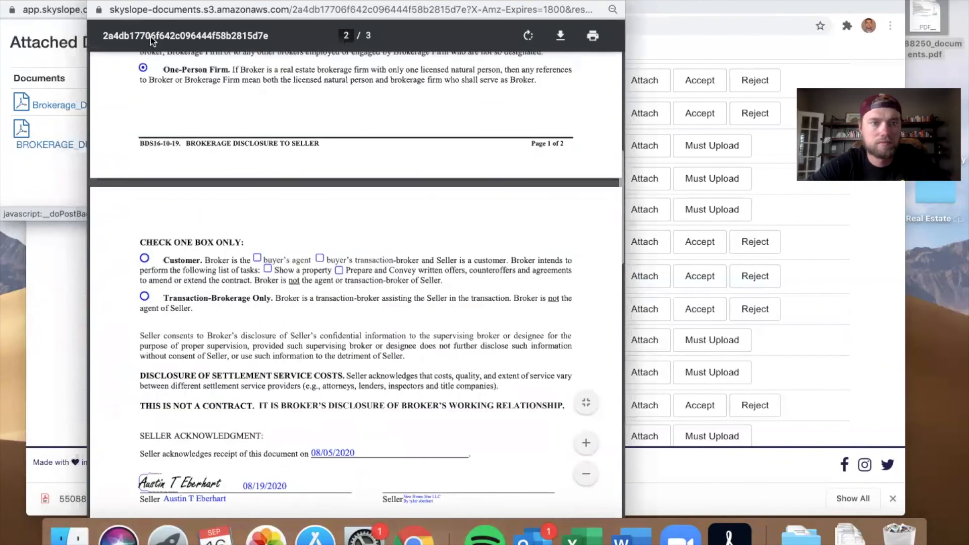
scroll(199, 227, down, 8)
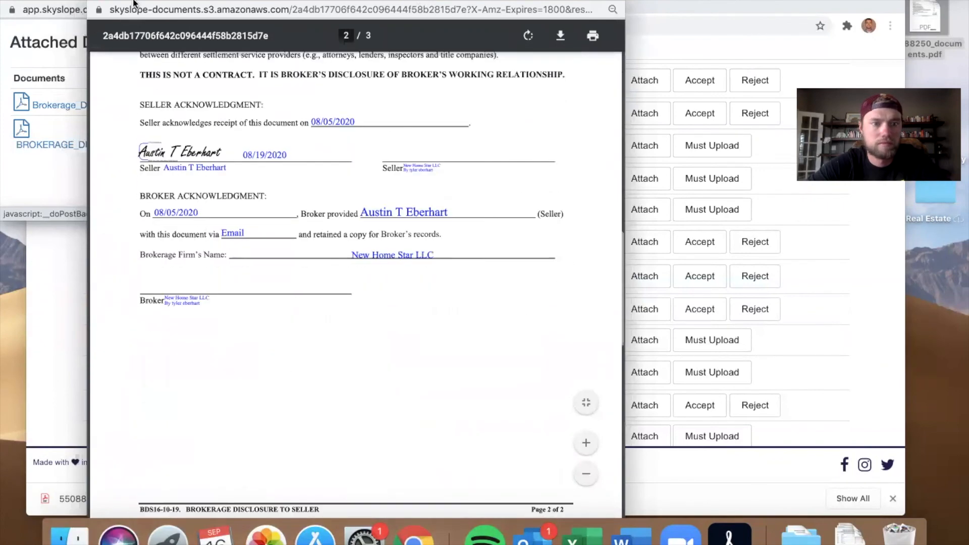
click(96, 1)
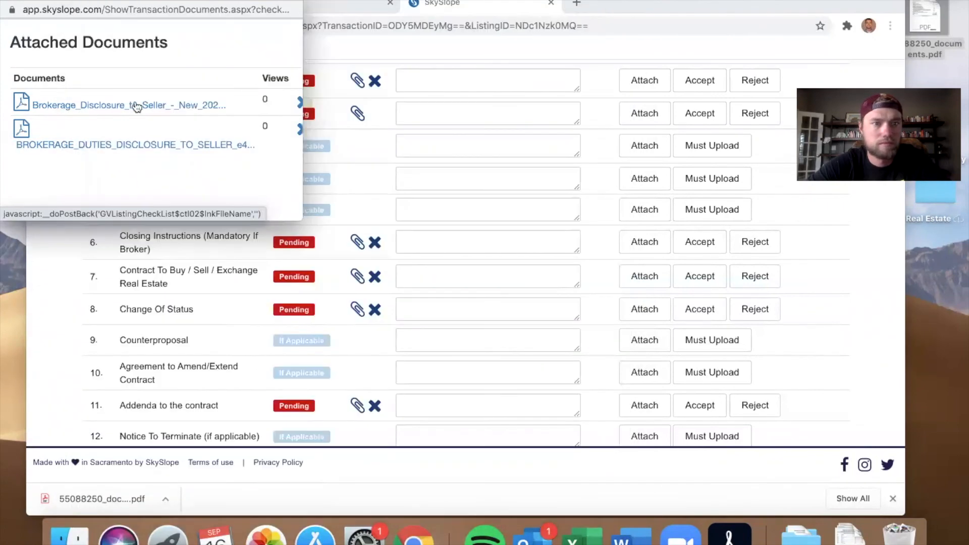
Step: Open and review the Brokerage Duties Disclosure to Seller PDF, then close it and the attached documents window
click(150, 147)
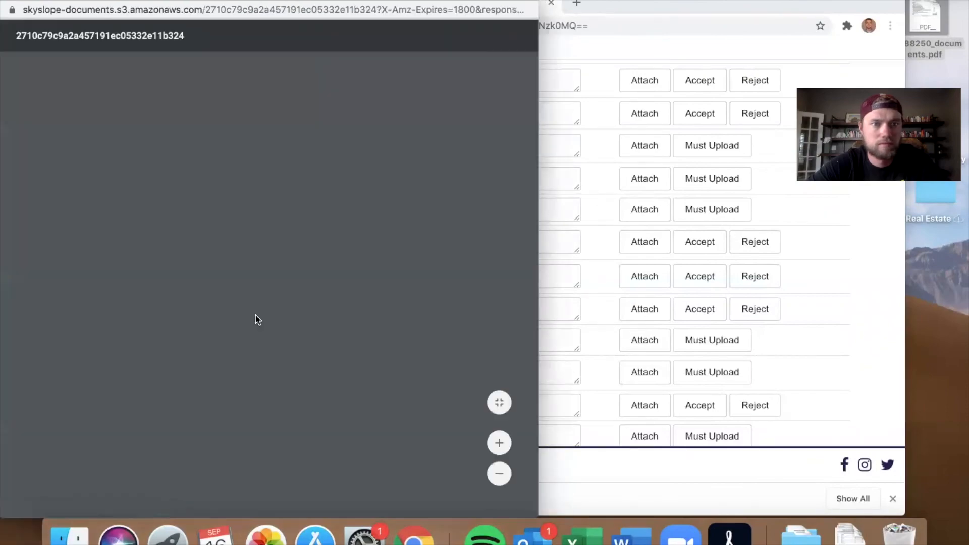
scroll(255, 318, down, 10)
scroll(256, 316, down, 15)
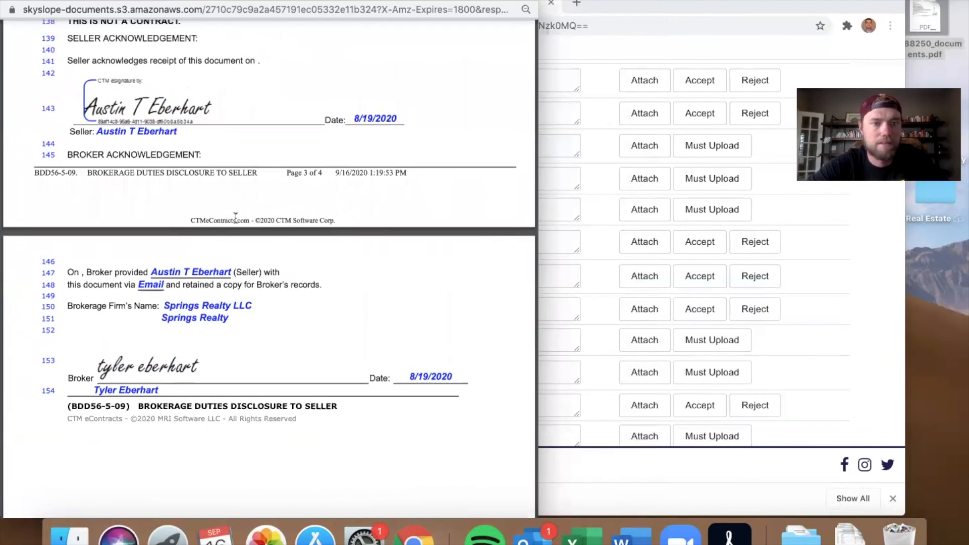
click(11, 2)
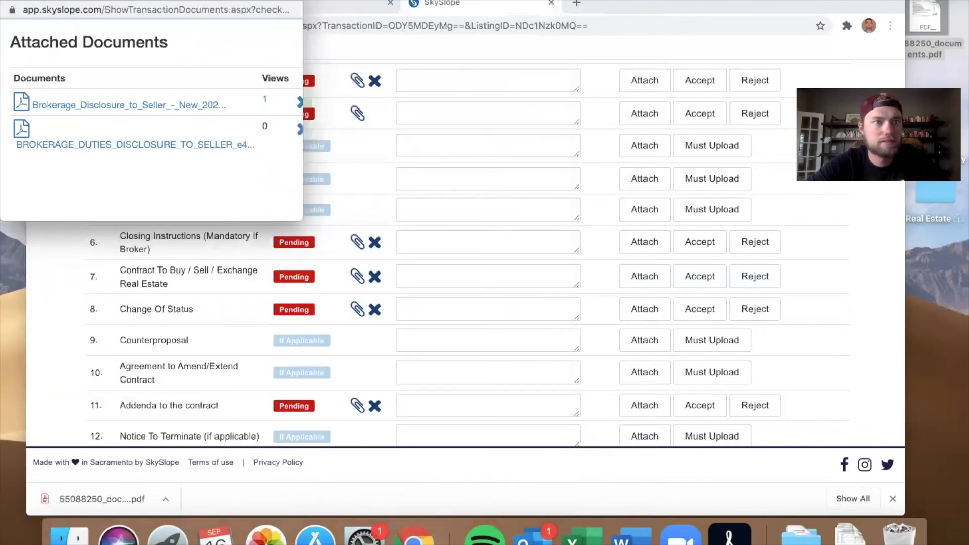
scroll(252, 107, right, 2)
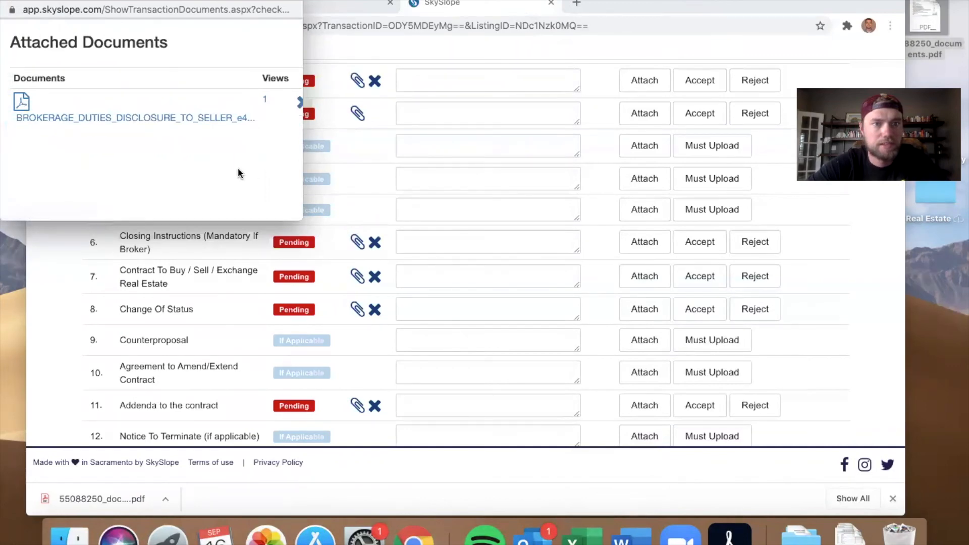
key(super+w)
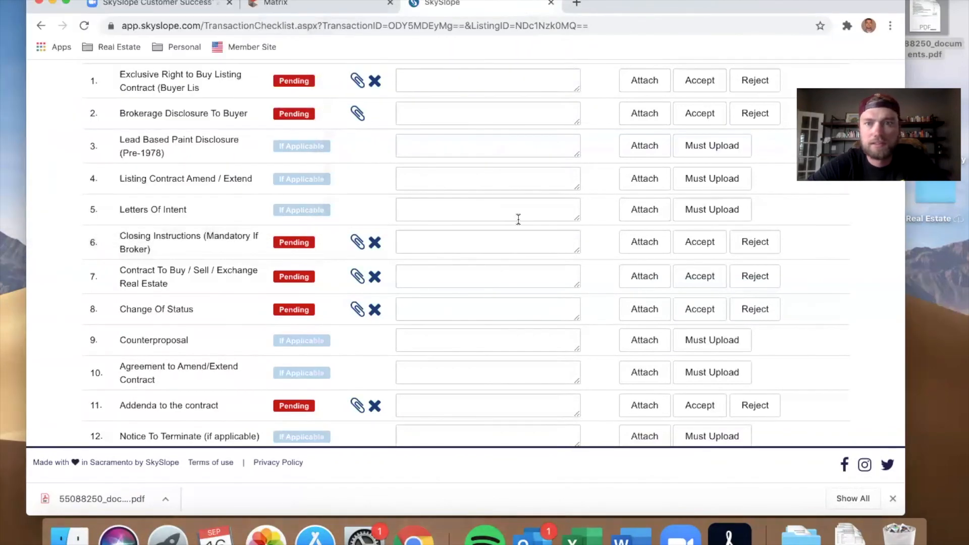
Step: Accept the Exclusive Right to Buy, Closing Instructions, Contract to Buy/Sell, Change of Status and Addenda checklist items
scroll(517, 219, down, 5)
click(712, 231)
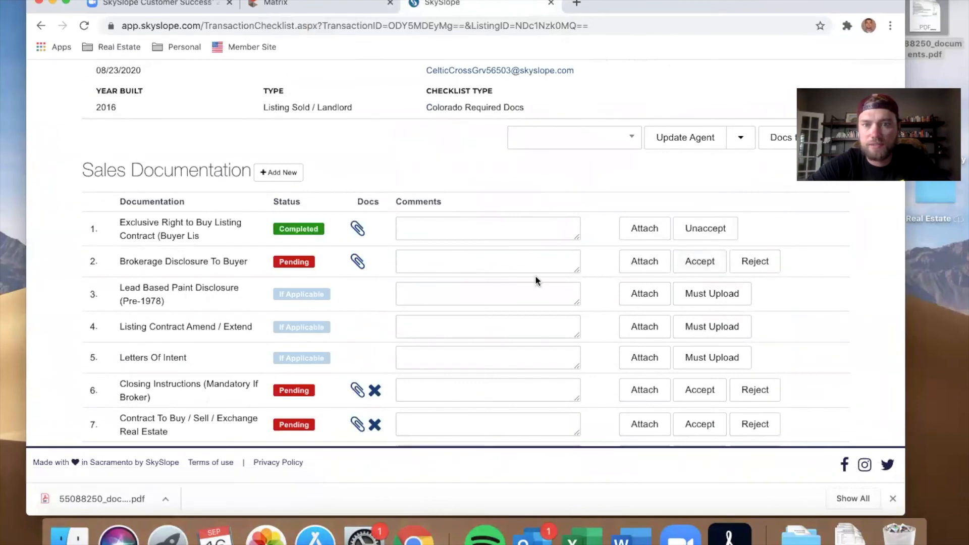
scroll(535, 275, down, 3)
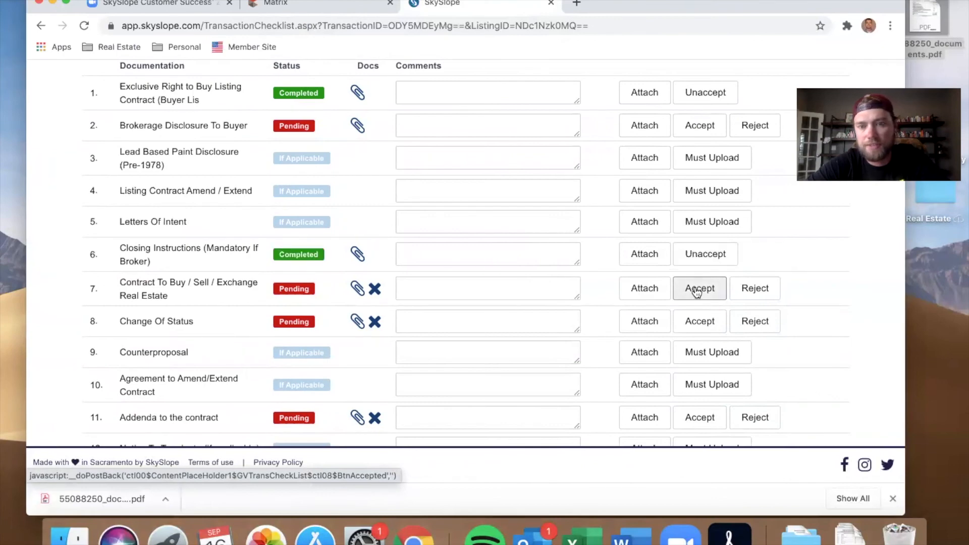
click(700, 321)
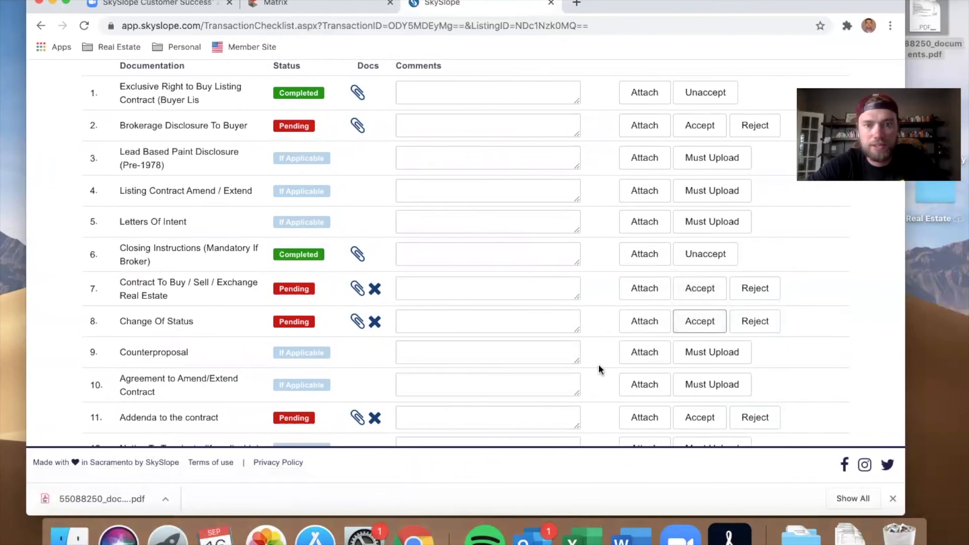
scroll(605, 353, down, 3)
click(697, 220)
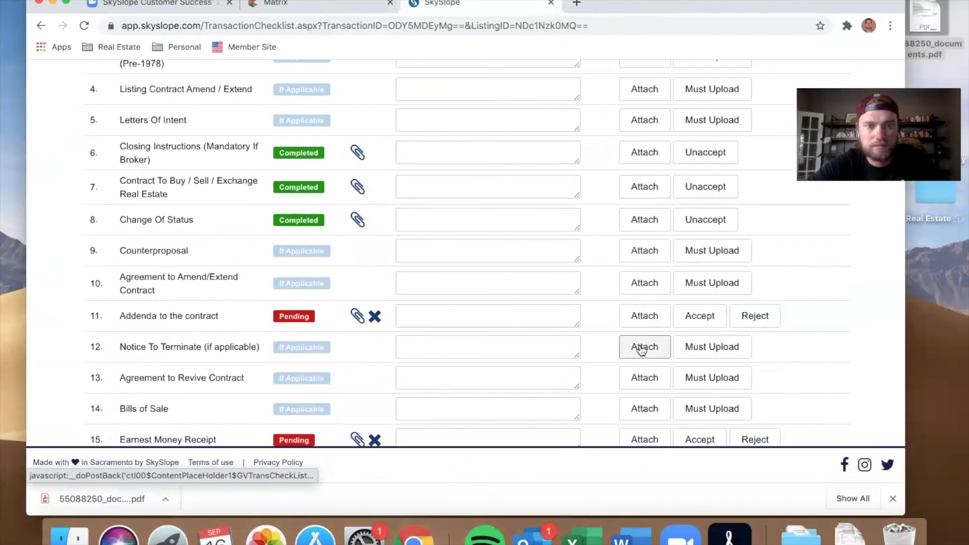
click(691, 318)
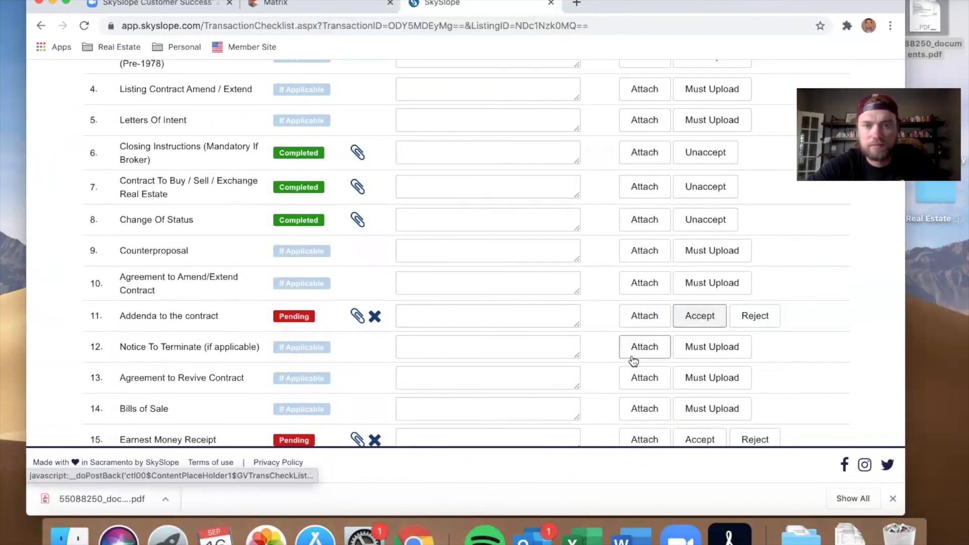
click(702, 329)
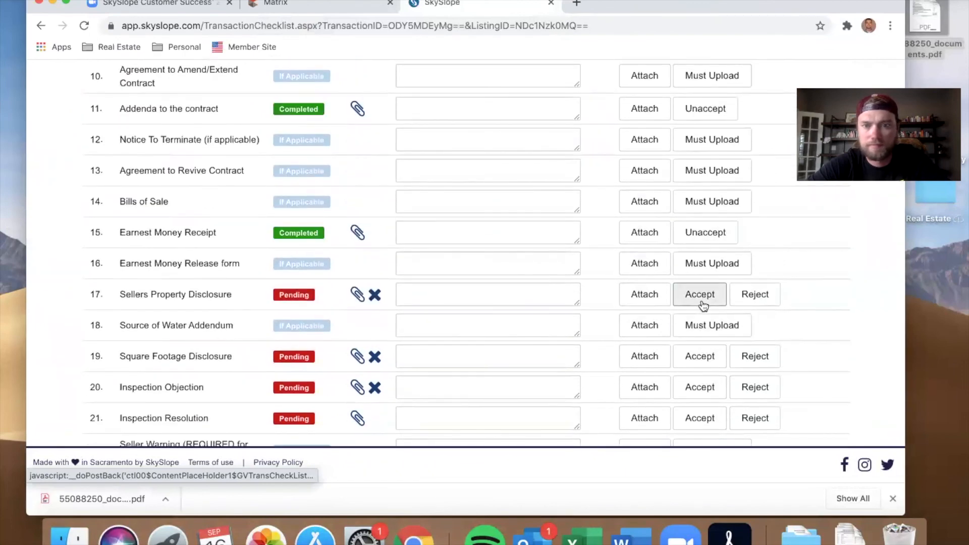
Step: Accept Earnest Money Receipt, Sellers Property Disclosure, Square Footage, Inspection Objection/Resolution, MLS Listing History and Lender Letter items
click(702, 297)
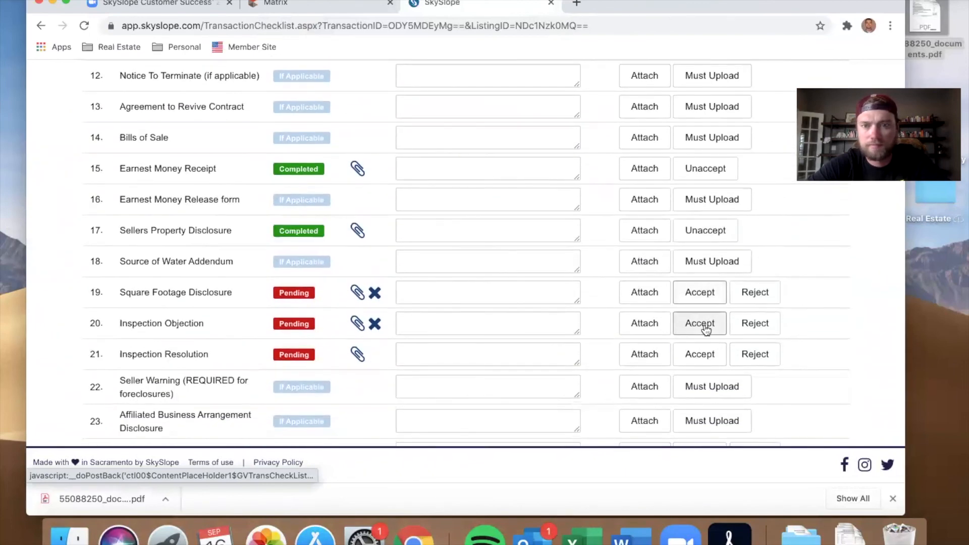
click(704, 328)
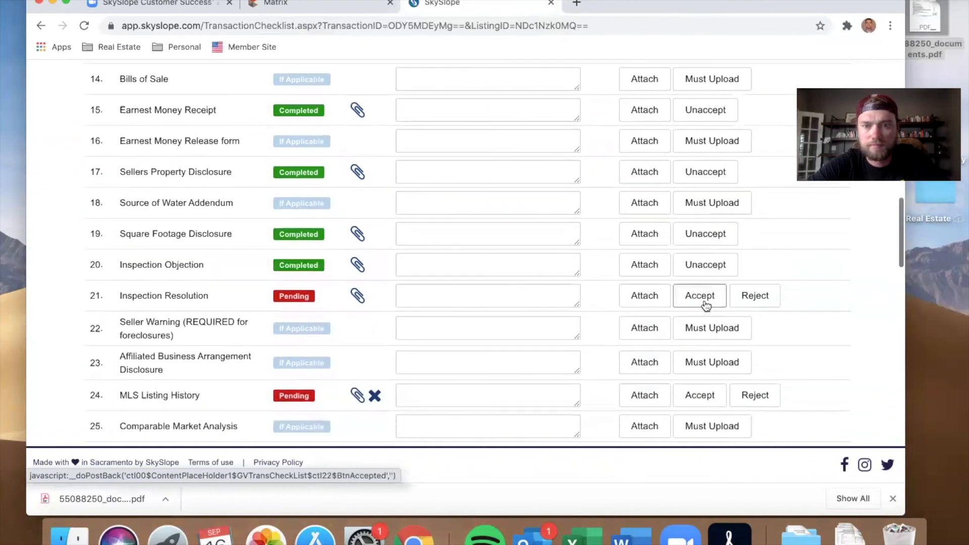
click(703, 303)
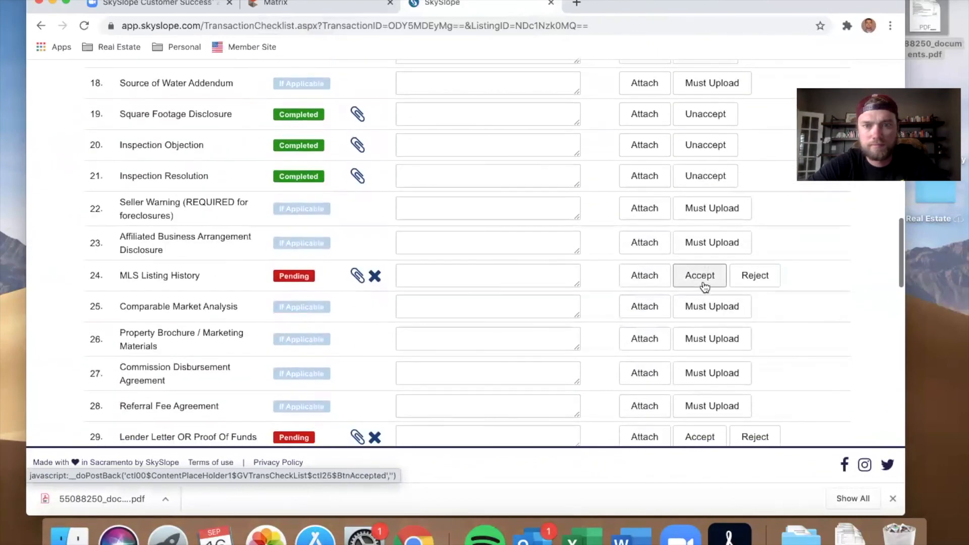
scroll(705, 286, down, 3)
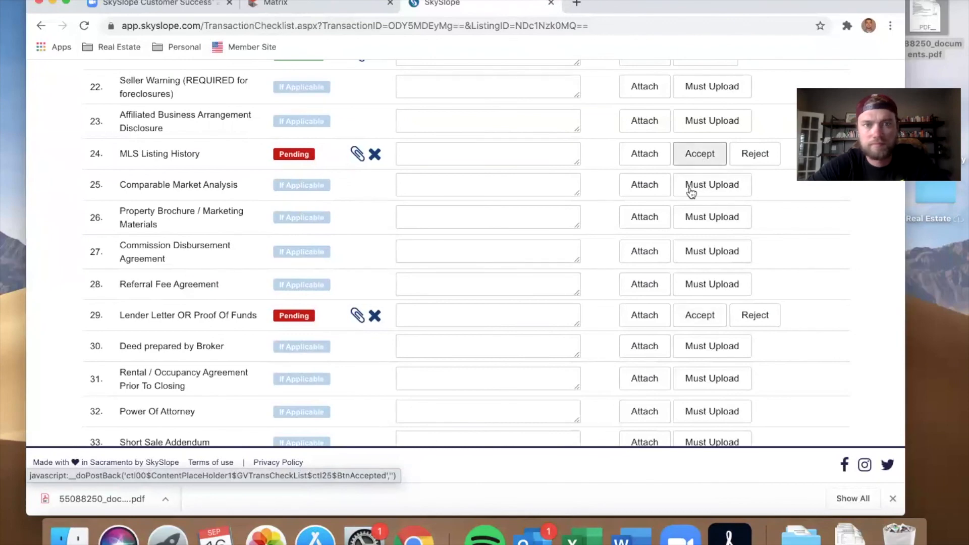
click(699, 315)
Step: Accept the Final Settlement Statements, HOA Docs, Transaction Report CTM and Additional Docs checklist items
scroll(564, 402, down, 10)
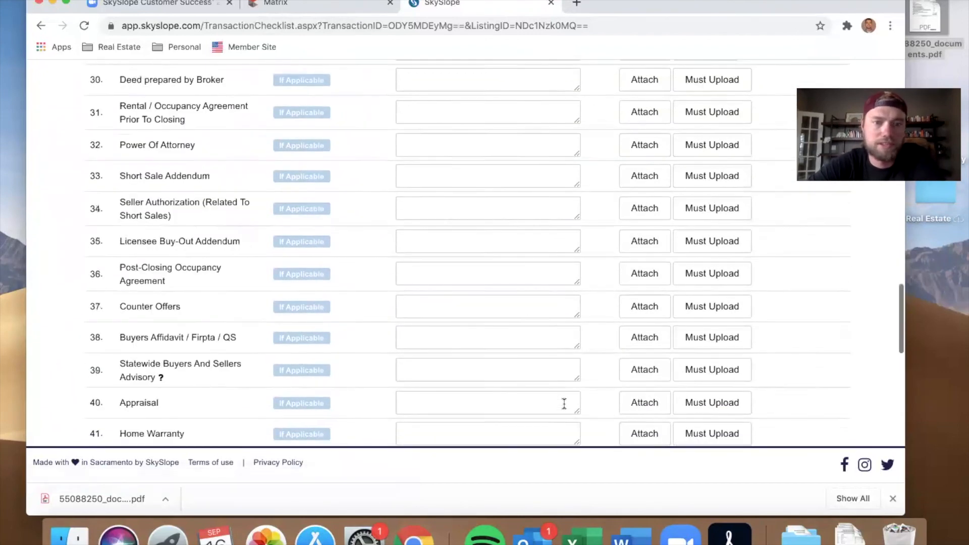
click(699, 309)
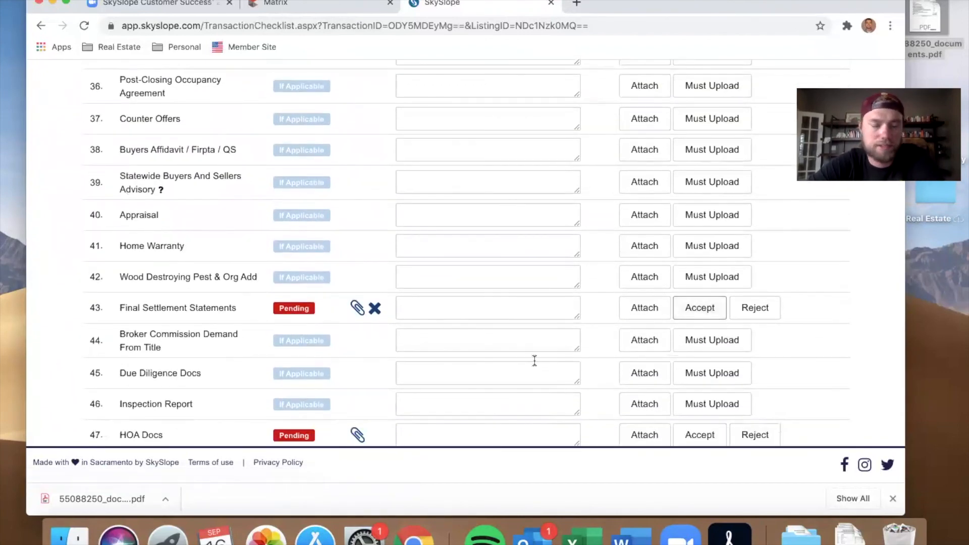
scroll(535, 361, down, 5)
click(699, 256)
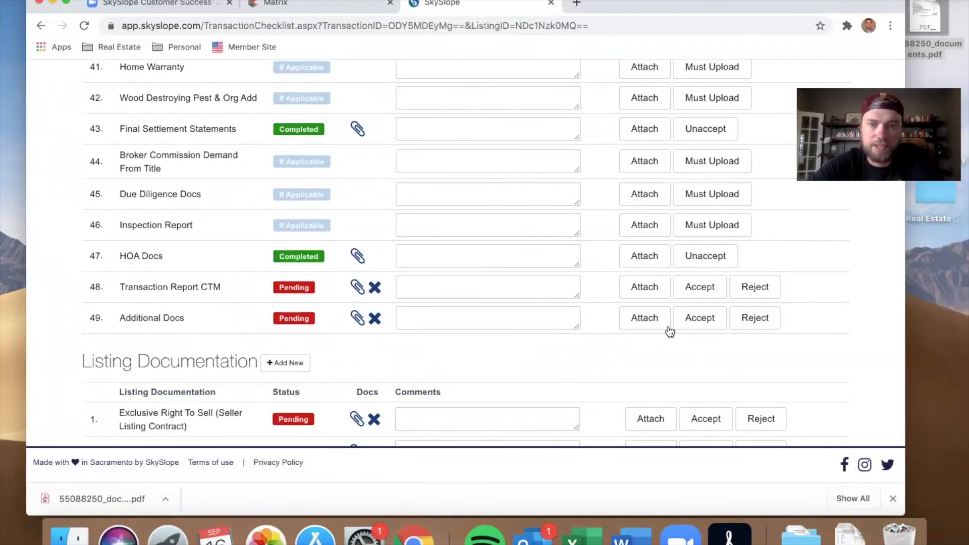
click(697, 292)
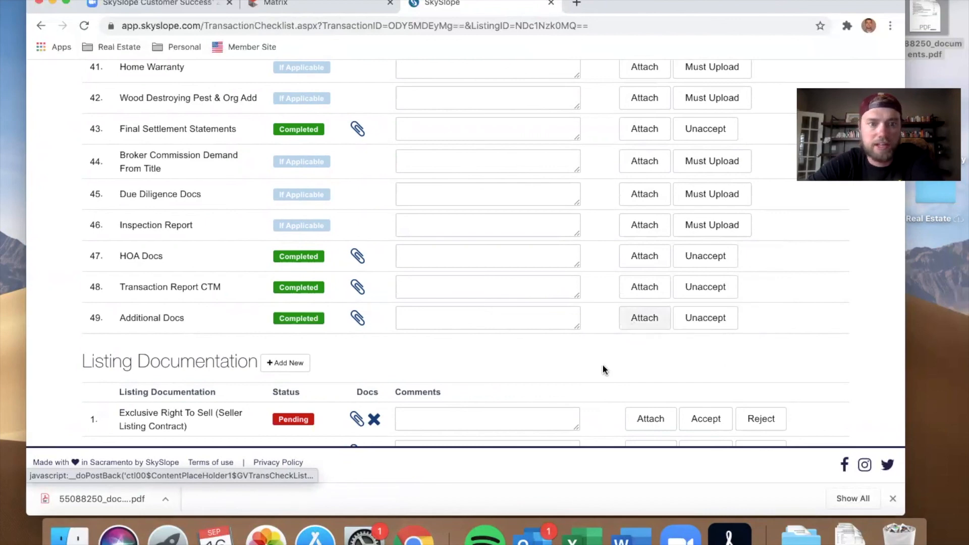
scroll(602, 365, down, 5)
Step: Accept all three pending Listing Documentation items: Exclusive Right To Sell, Brokerage Disclosure To Seller and Sellers Property Disclosure
click(694, 230)
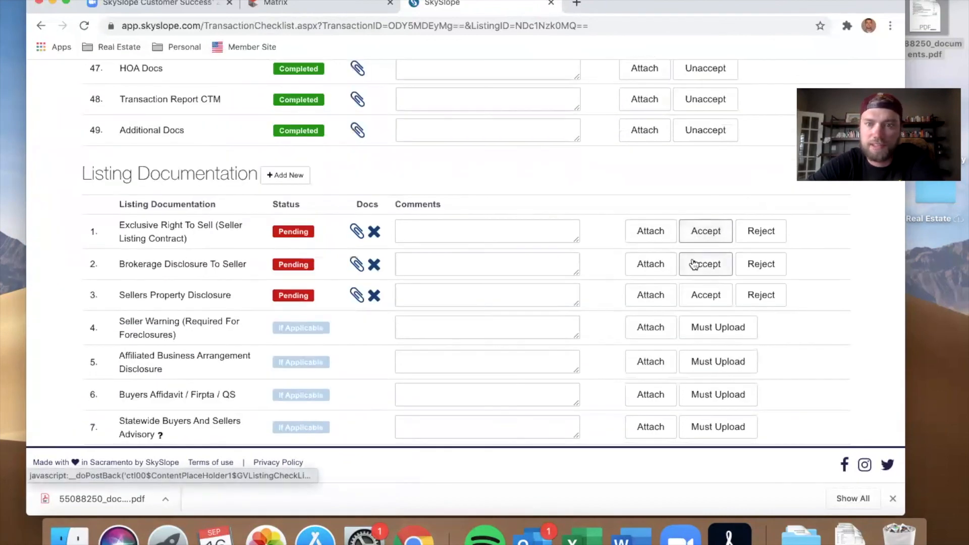
click(695, 264)
click(696, 305)
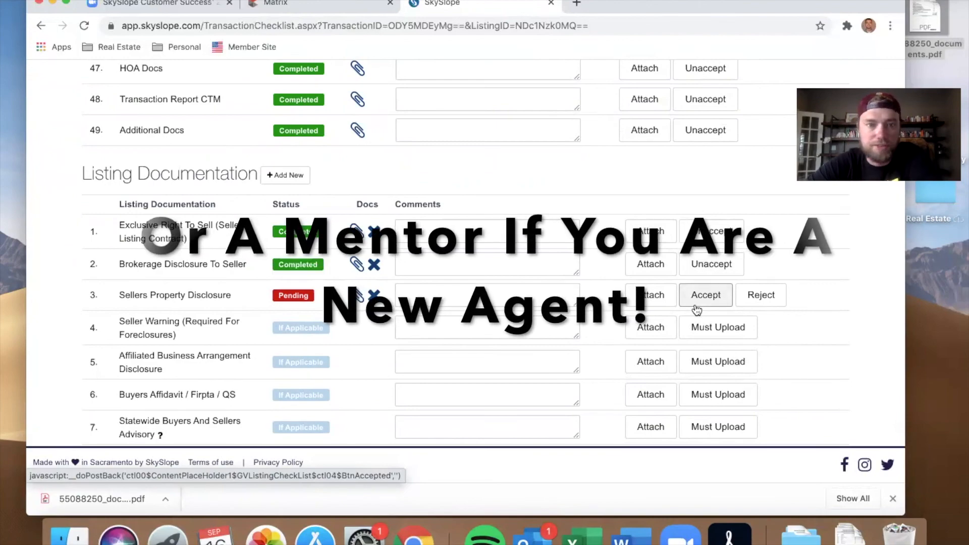
scroll(572, 366, down, 15)
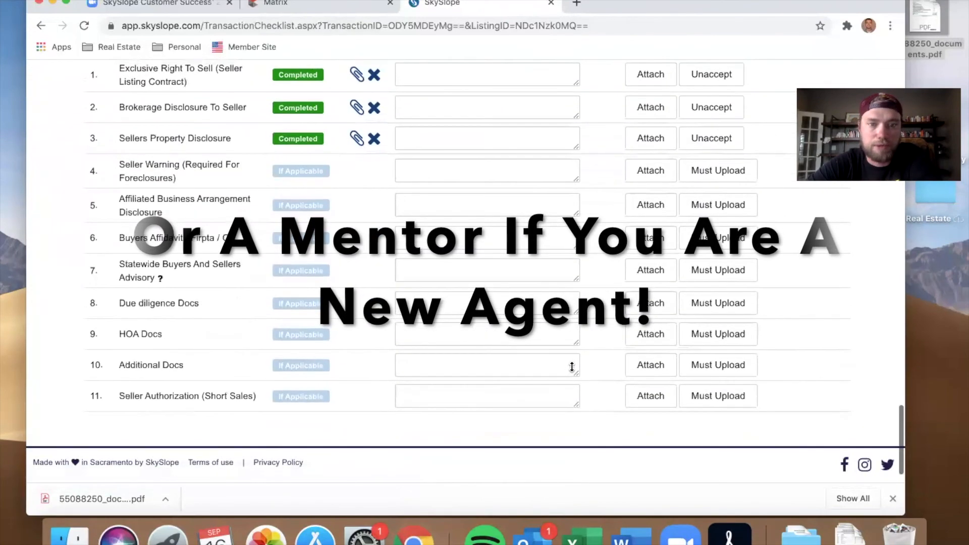
scroll(572, 367, up, 10)
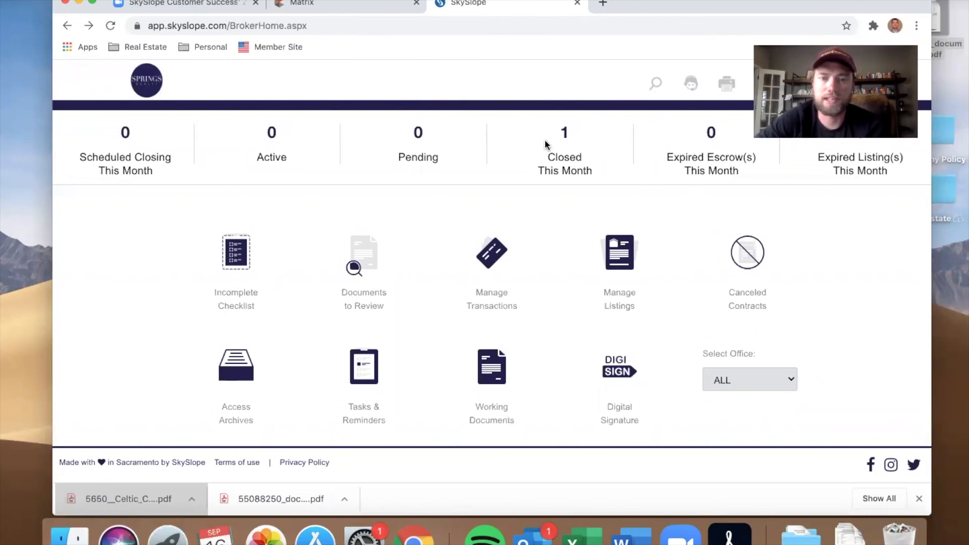
click(575, 243)
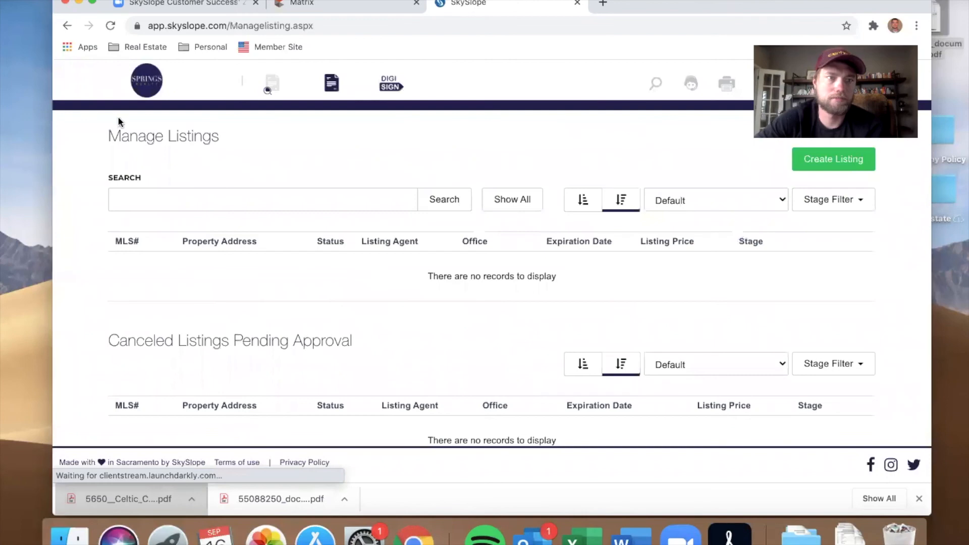
click(72, 28)
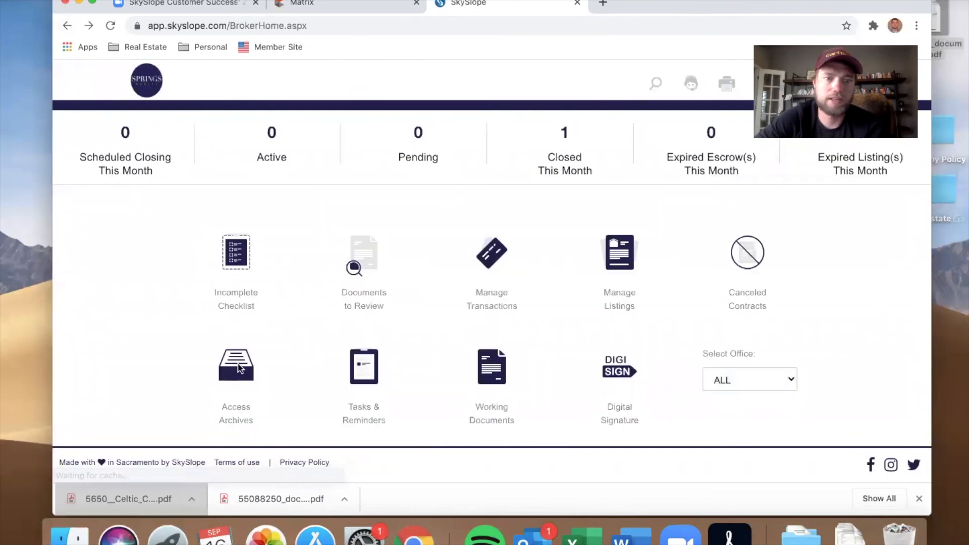
click(235, 376)
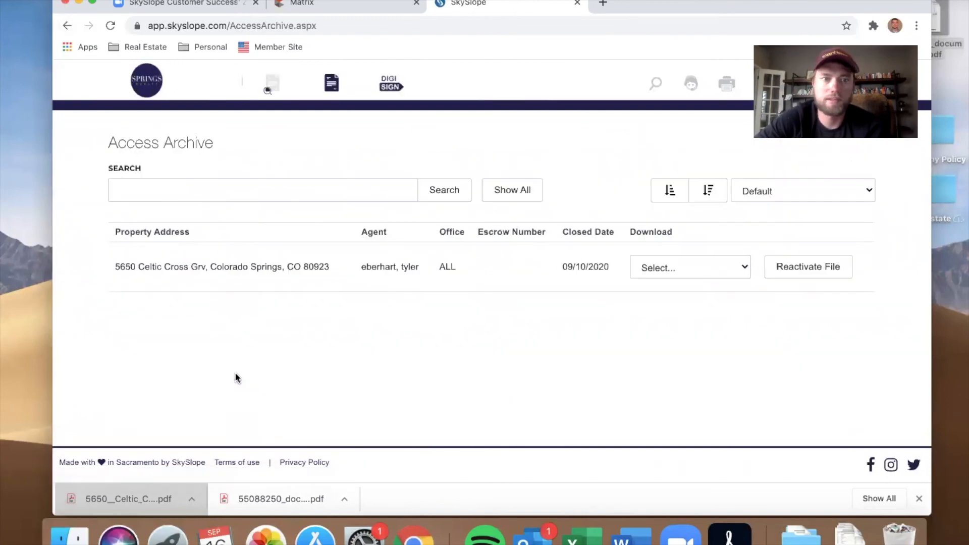
click(717, 266)
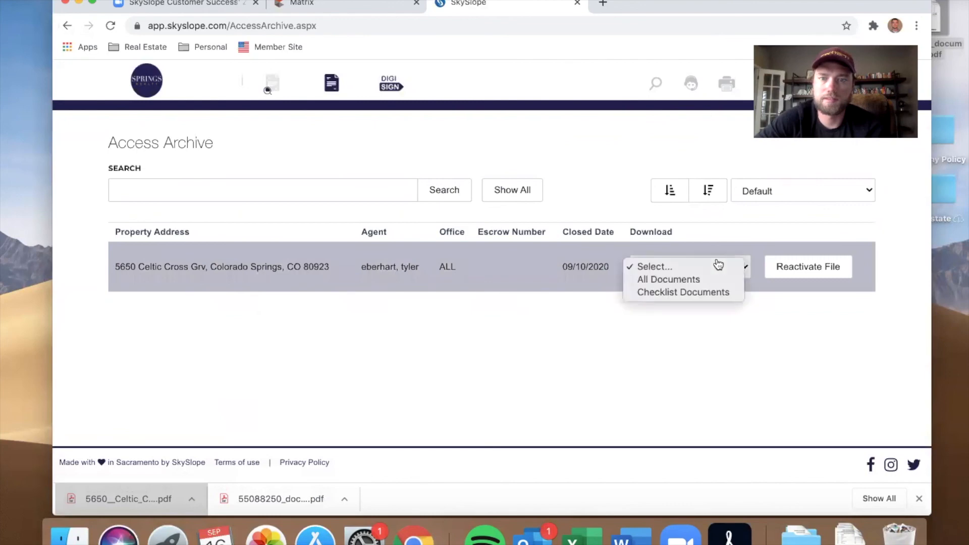
click(704, 280)
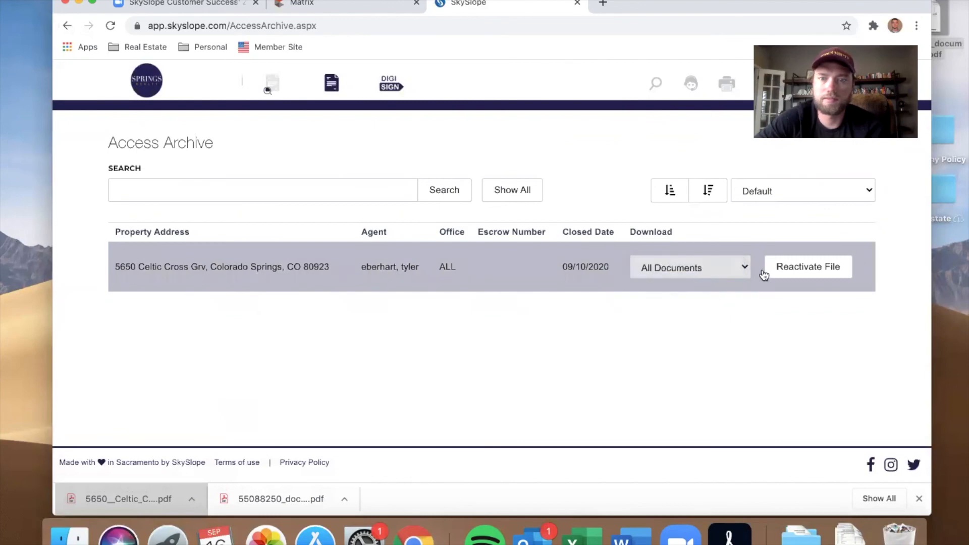
click(507, 252)
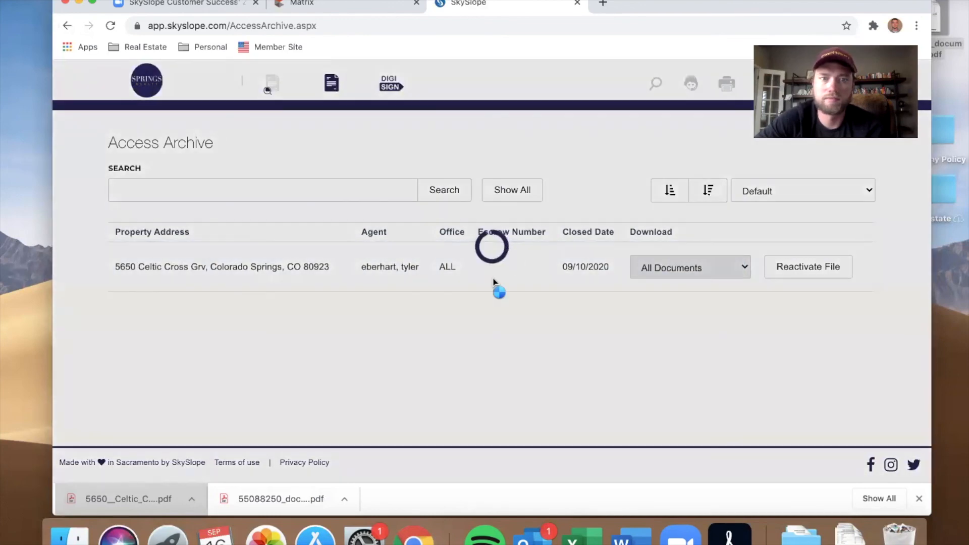